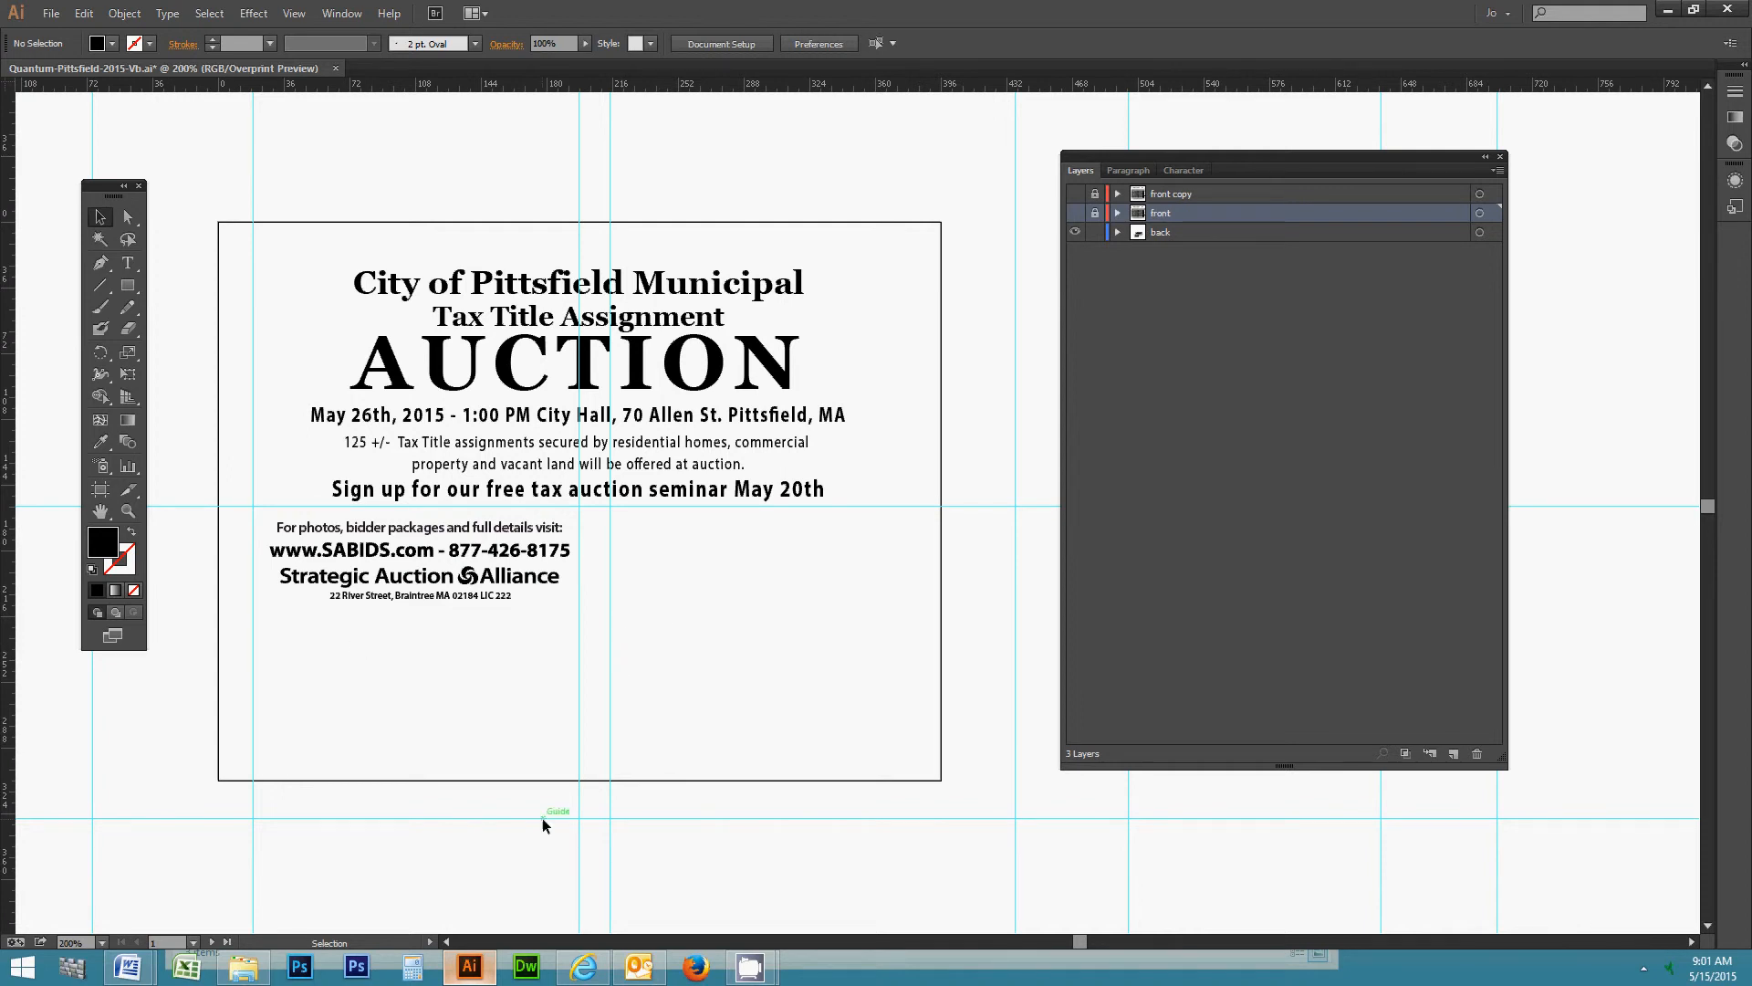
# - Switch to the browser, copy the "What is Lorem Ipsum?" paragraph from lipsum.com, and return to Illustrator
pyautogui.click(585, 968)
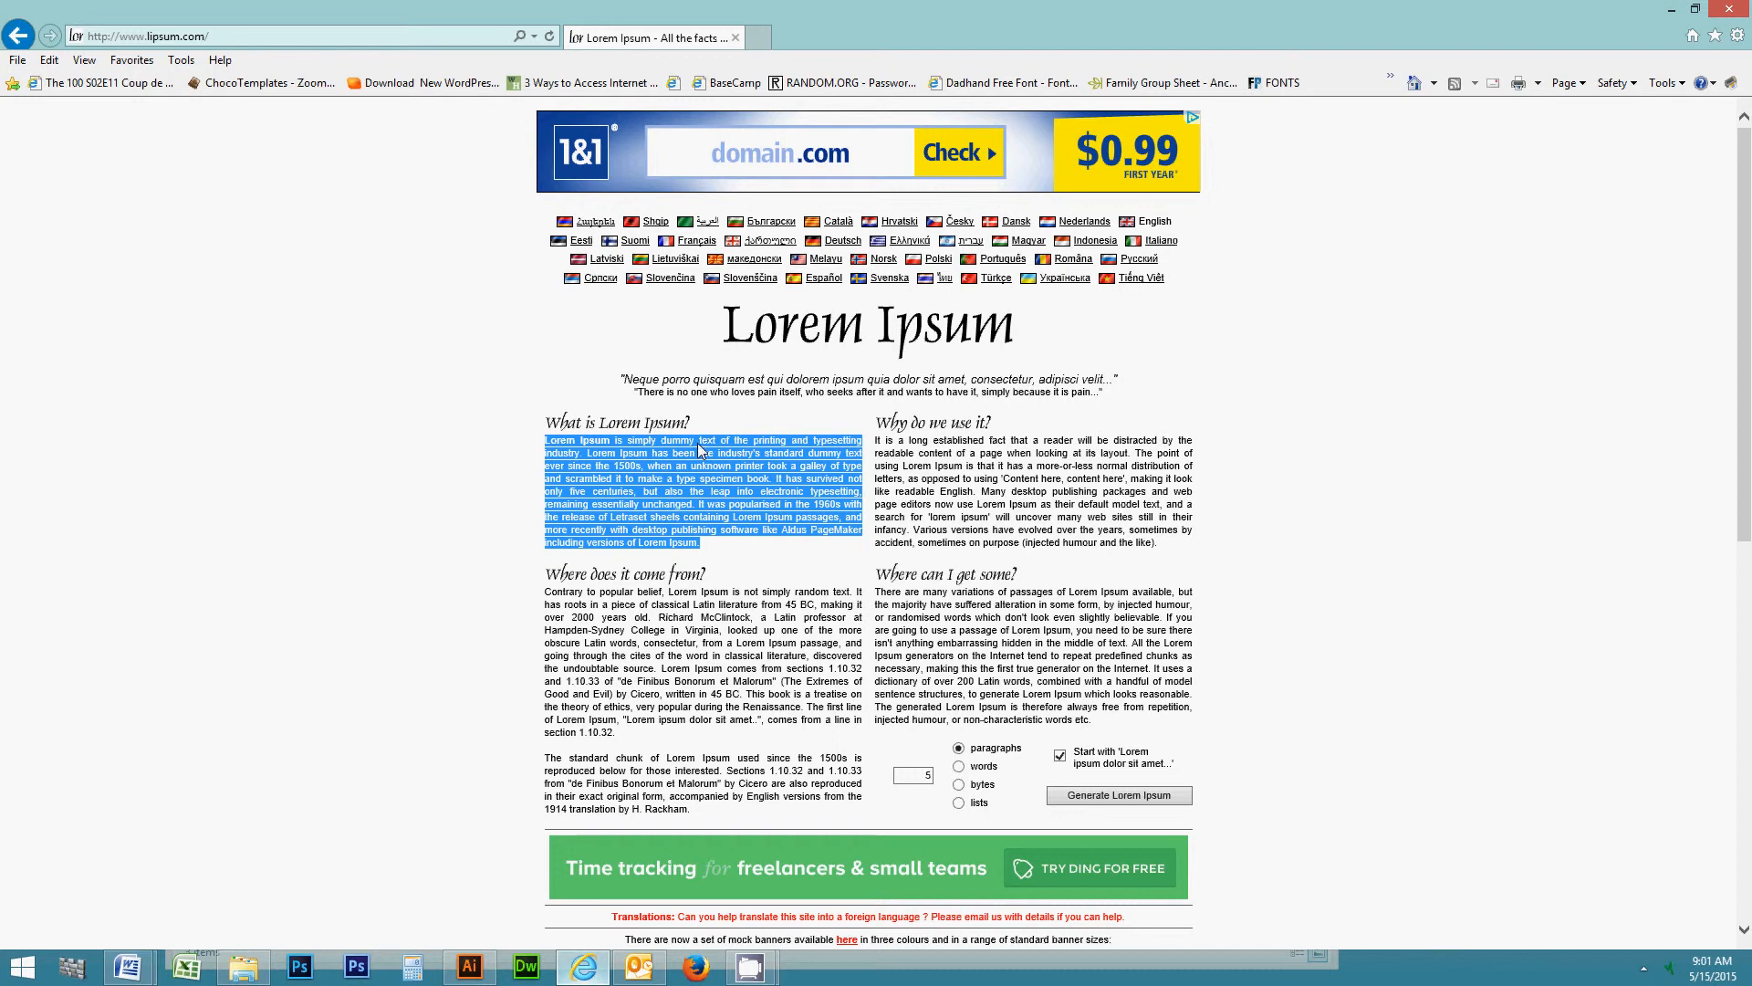
pyautogui.rightClick(663, 490)
pyautogui.click(708, 522)
pyautogui.click(469, 966)
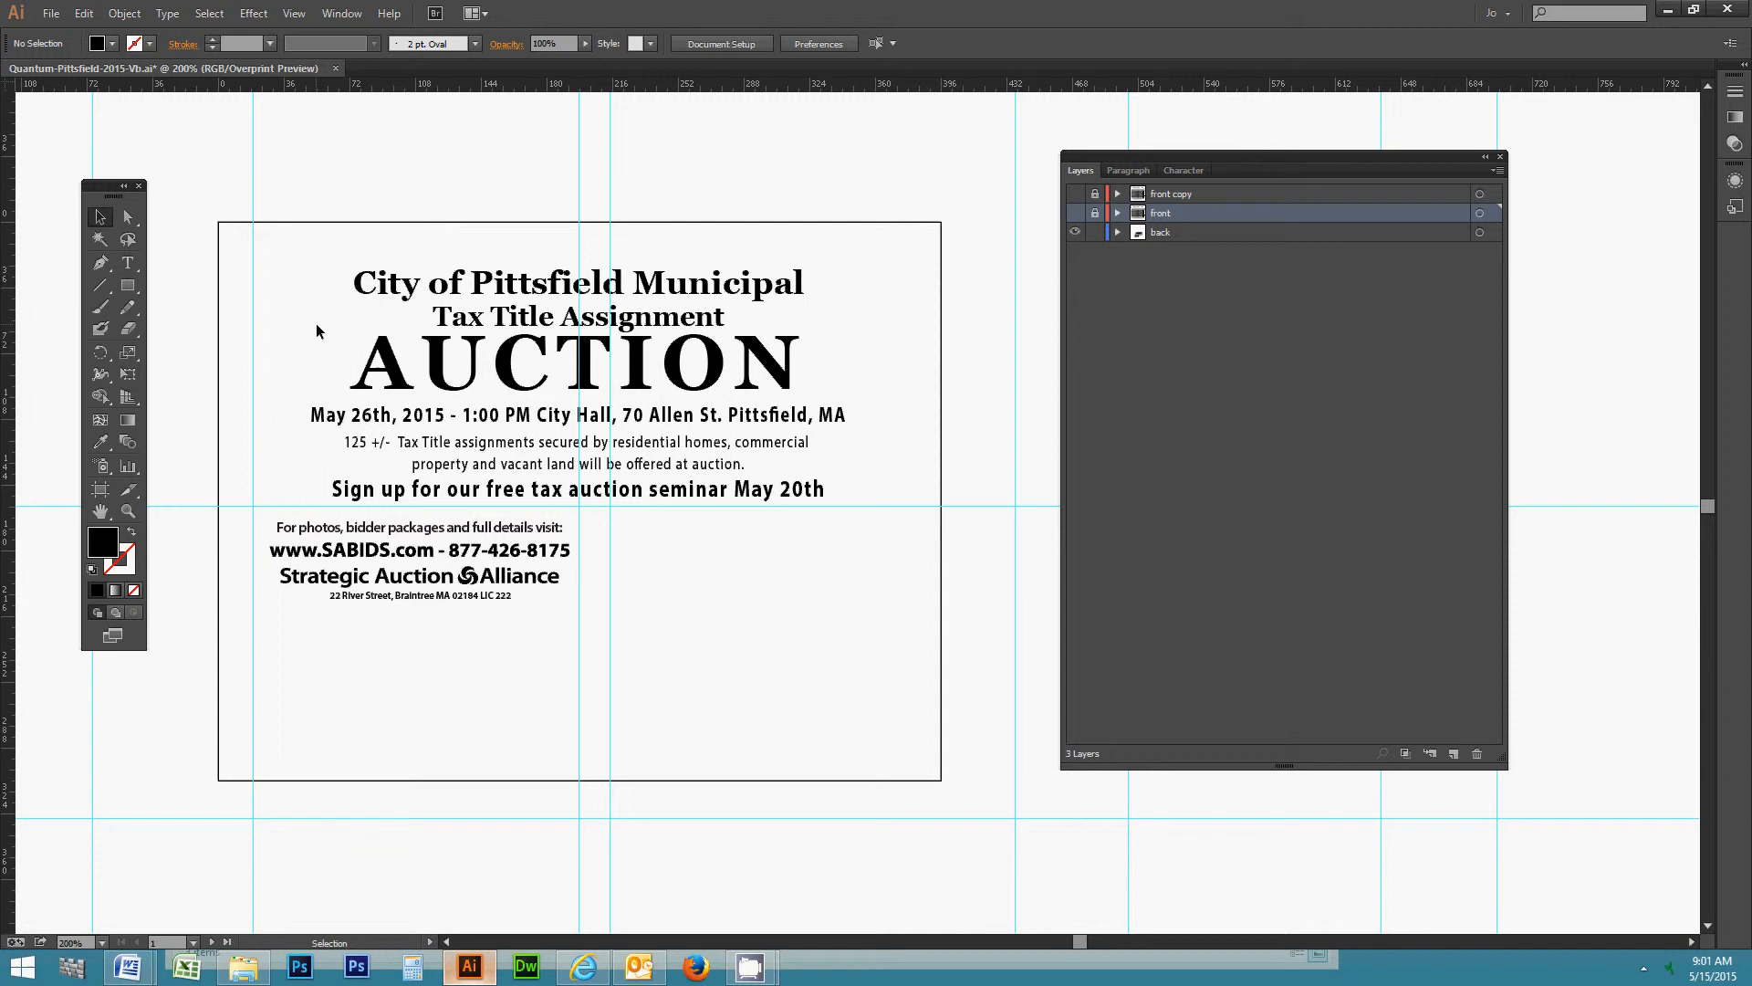
# - Create an area text frame about 160 by 135 px on the back layer, beside the contact details, and paste the lorem ipsum paragraph into it
pyautogui.click(129, 263)
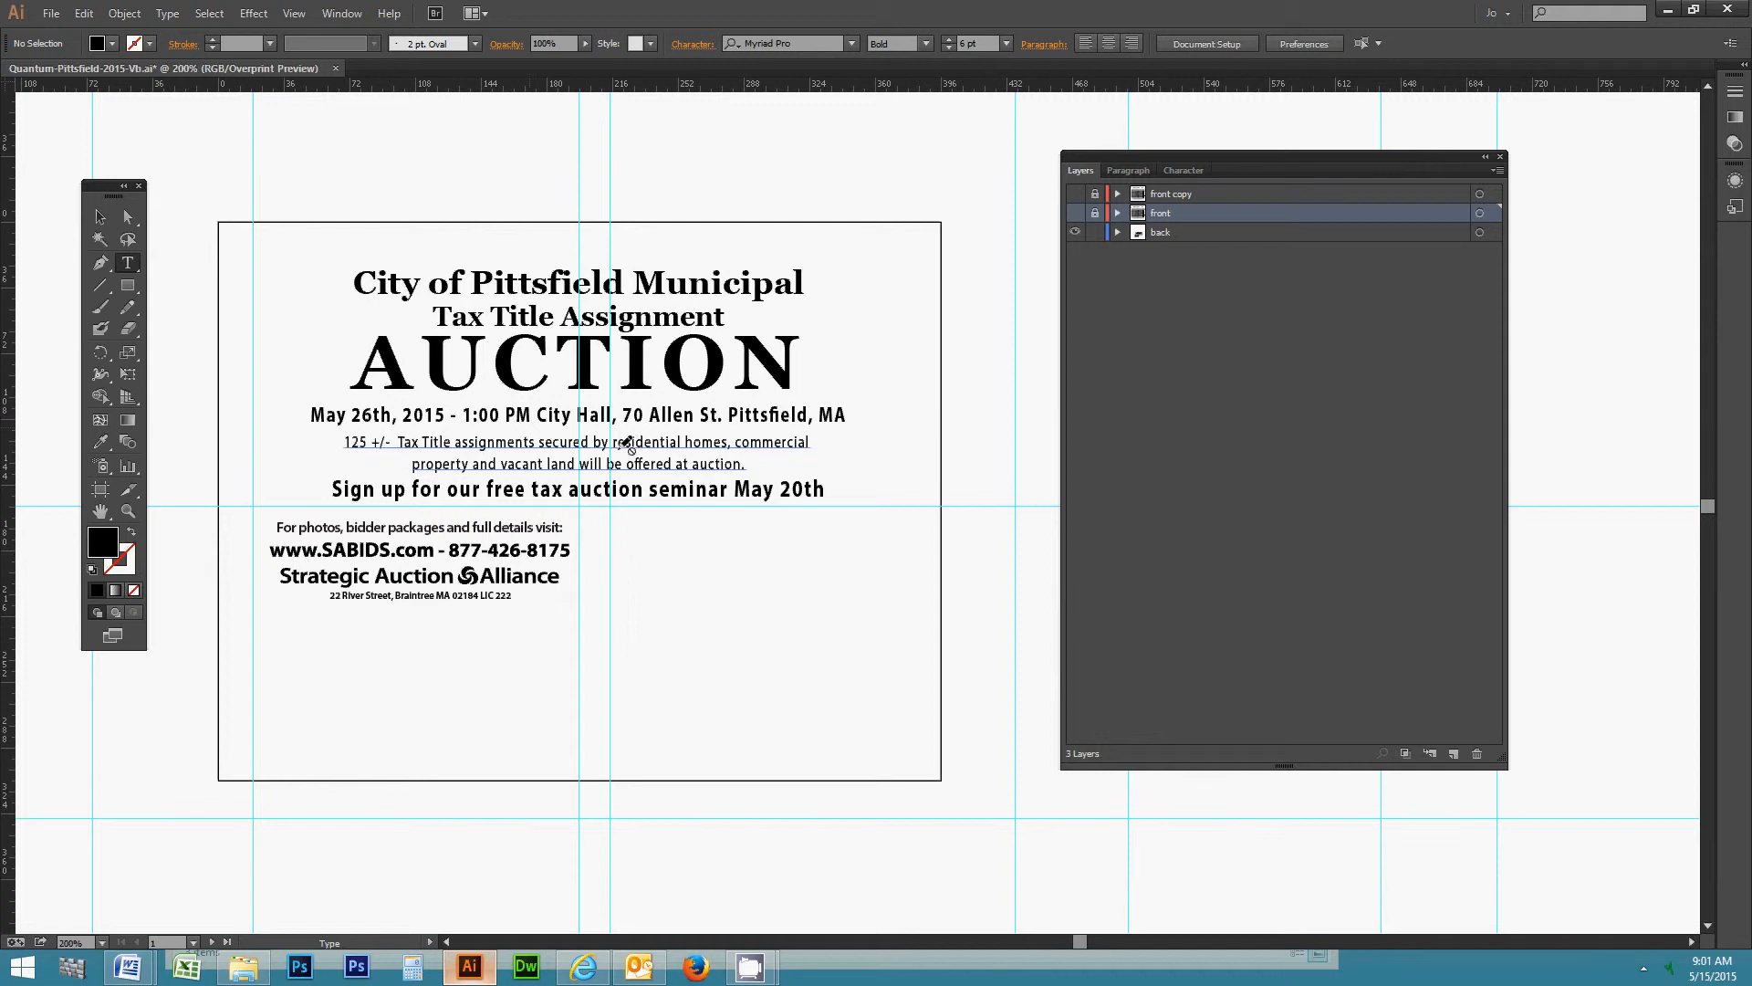
pyautogui.click(1172, 234)
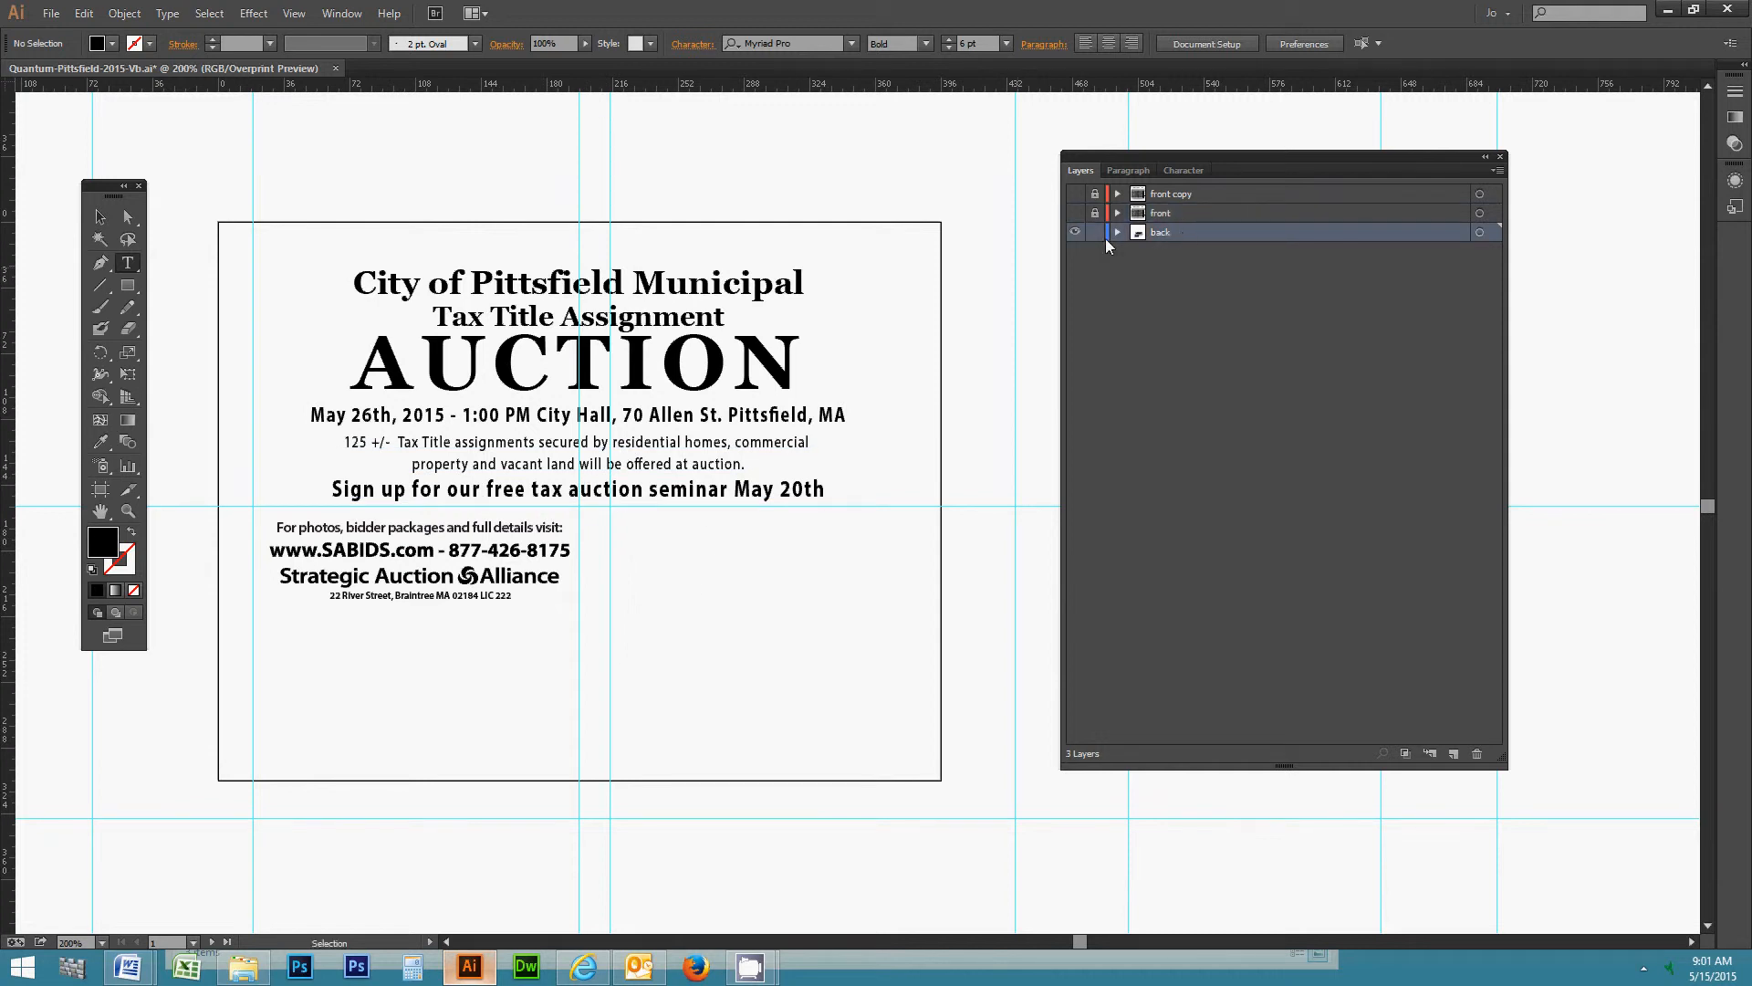
pyautogui.moveTo(624, 522); pyautogui.dragTo(920, 770)
pyautogui.rightClick(634, 539)
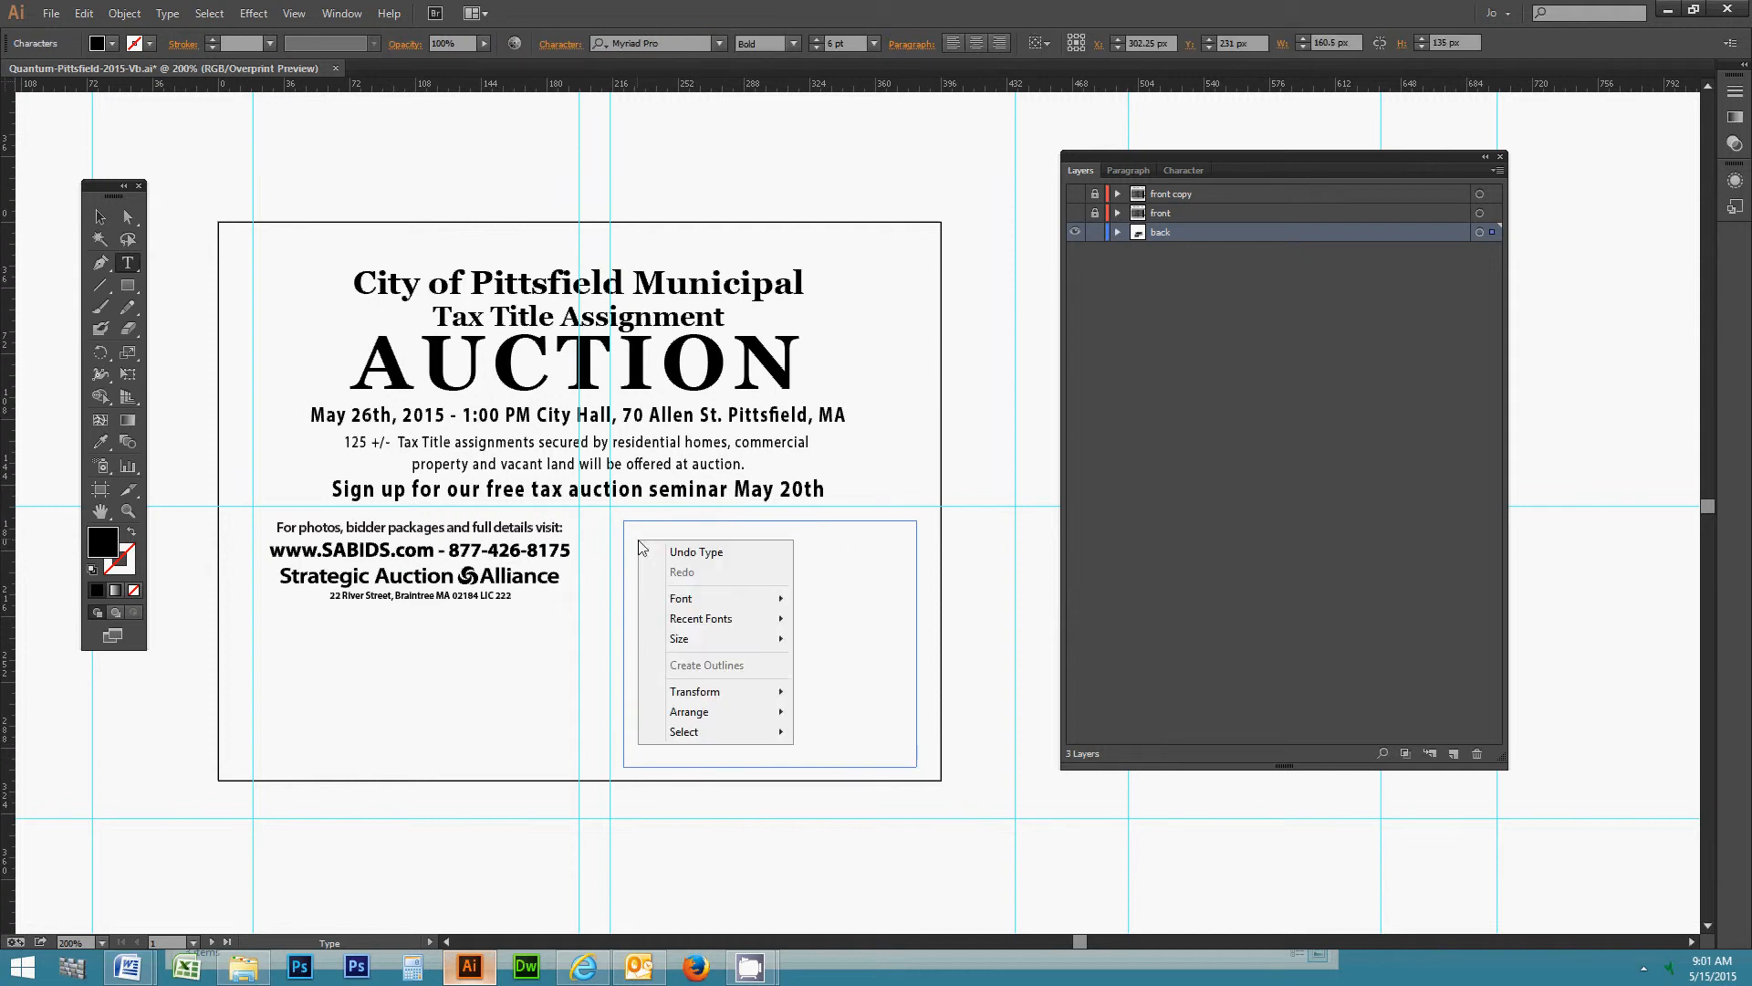
pyautogui.click(632, 539)
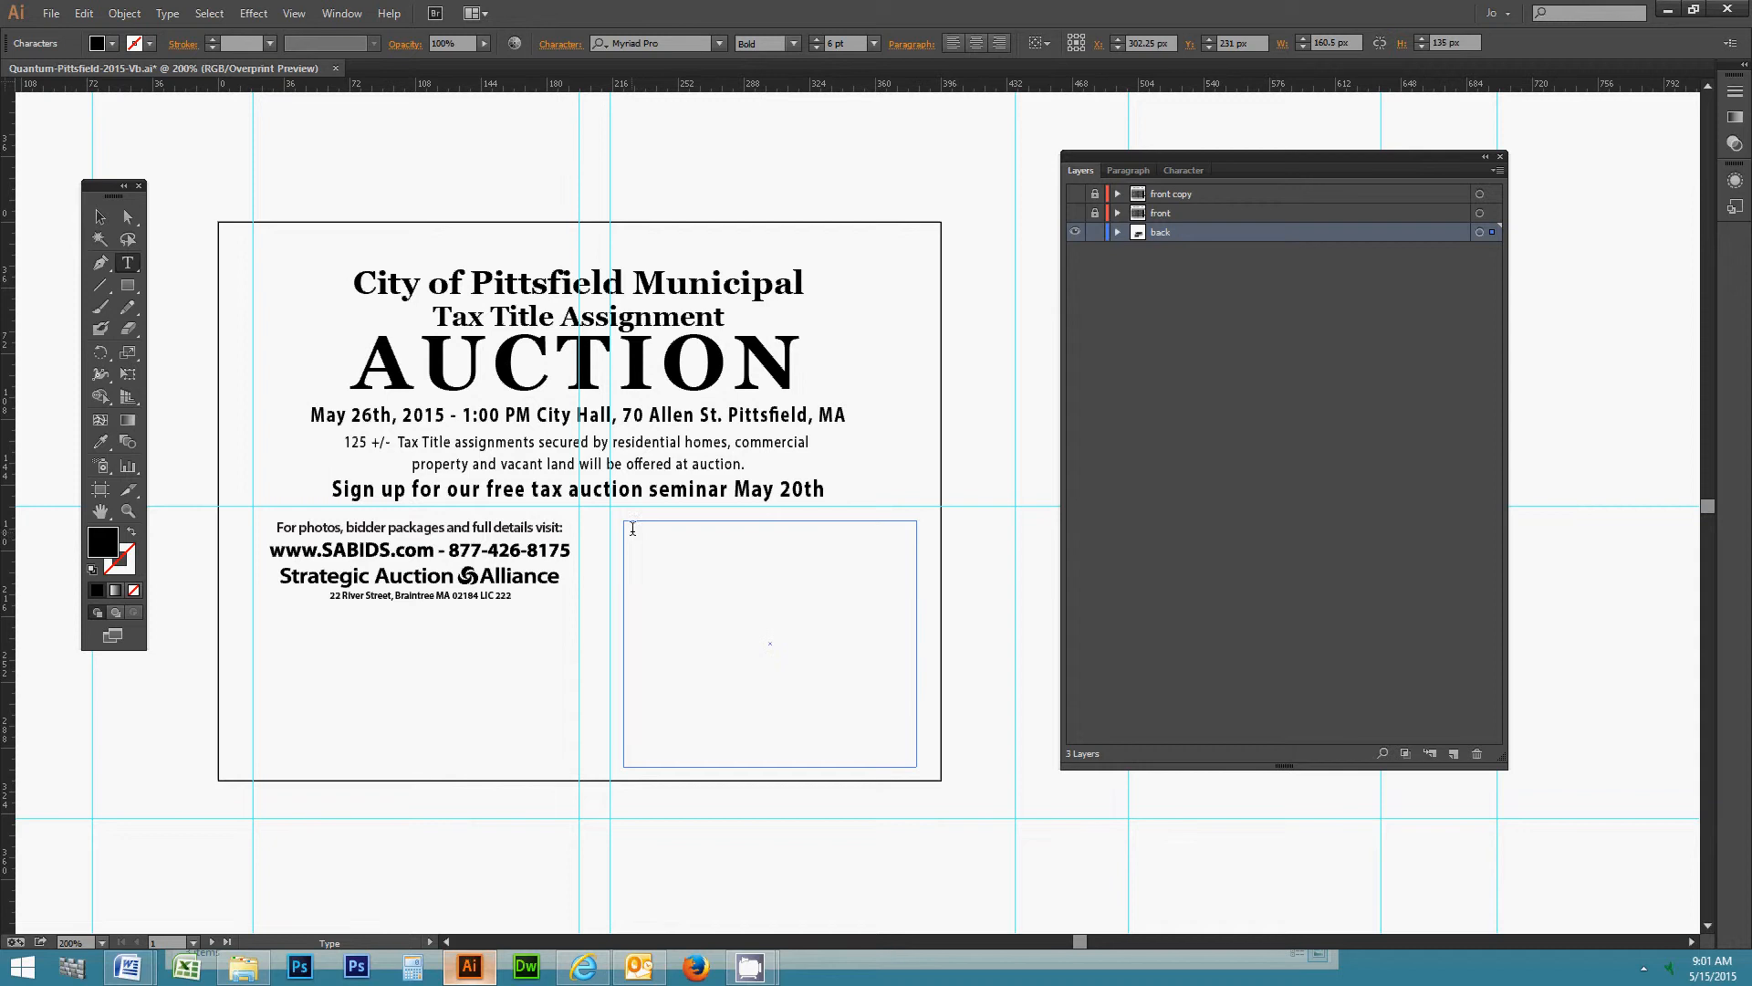
pyautogui.hotkey('ctrl', 'v')
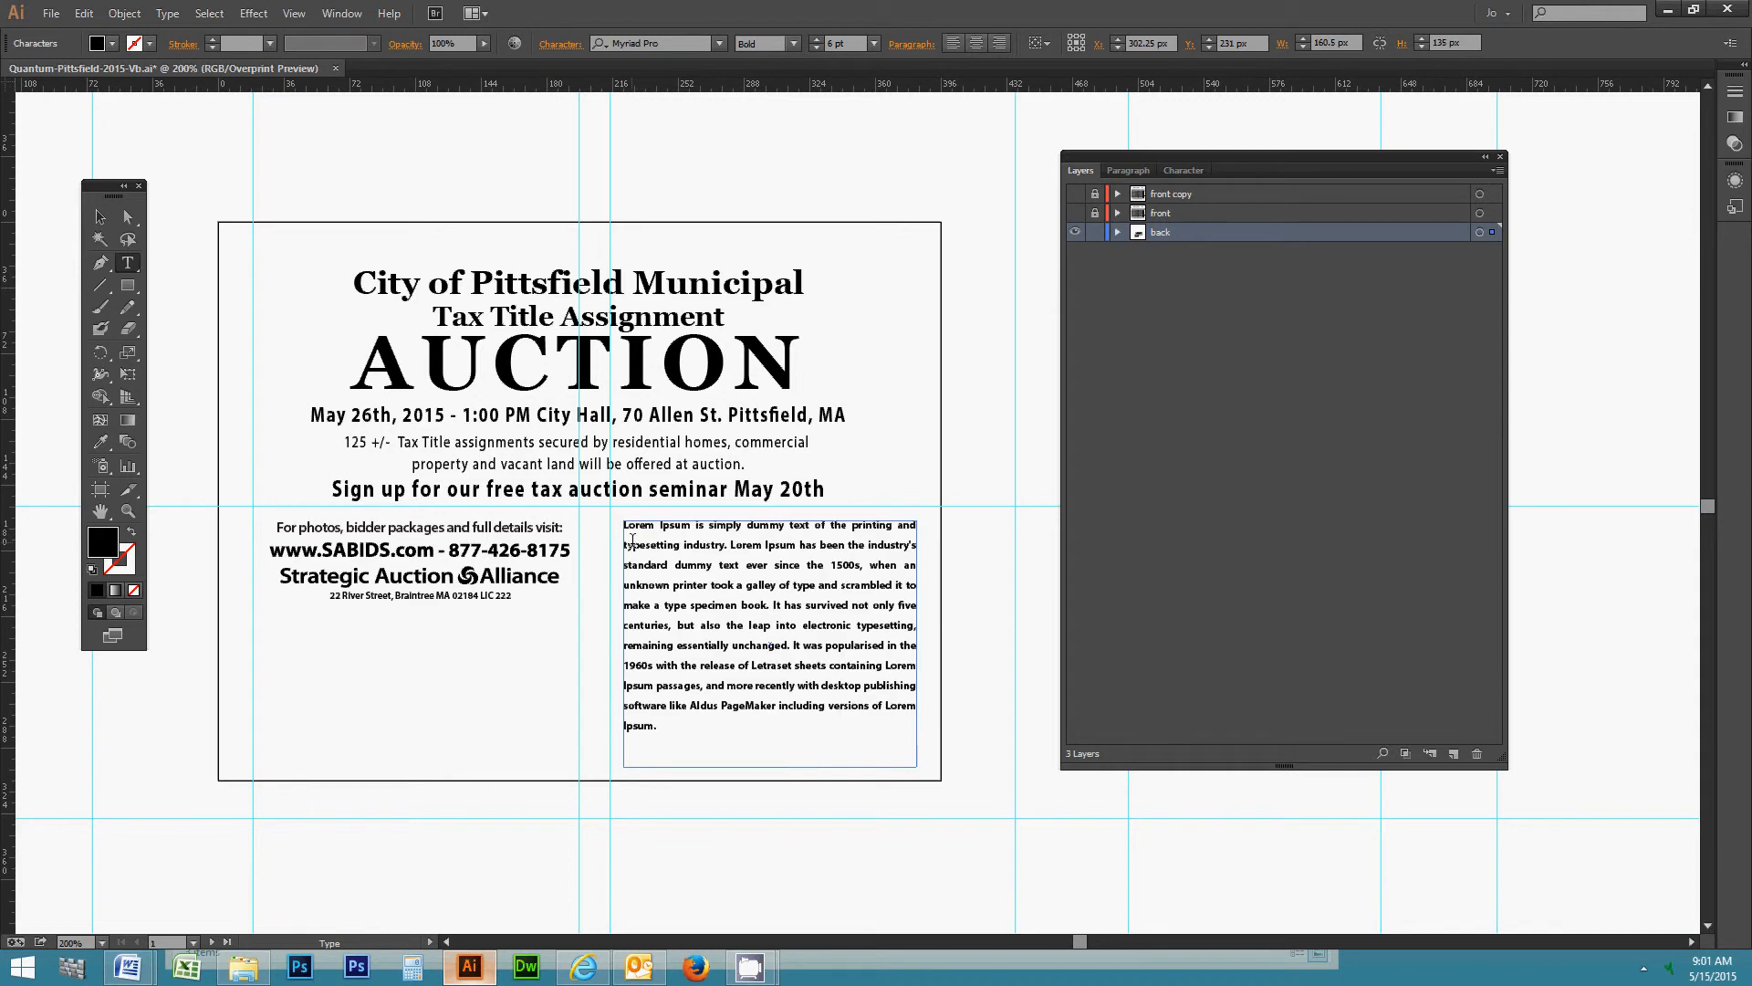
pyautogui.moveTo(670, 727); pyautogui.dragTo(585, 531)
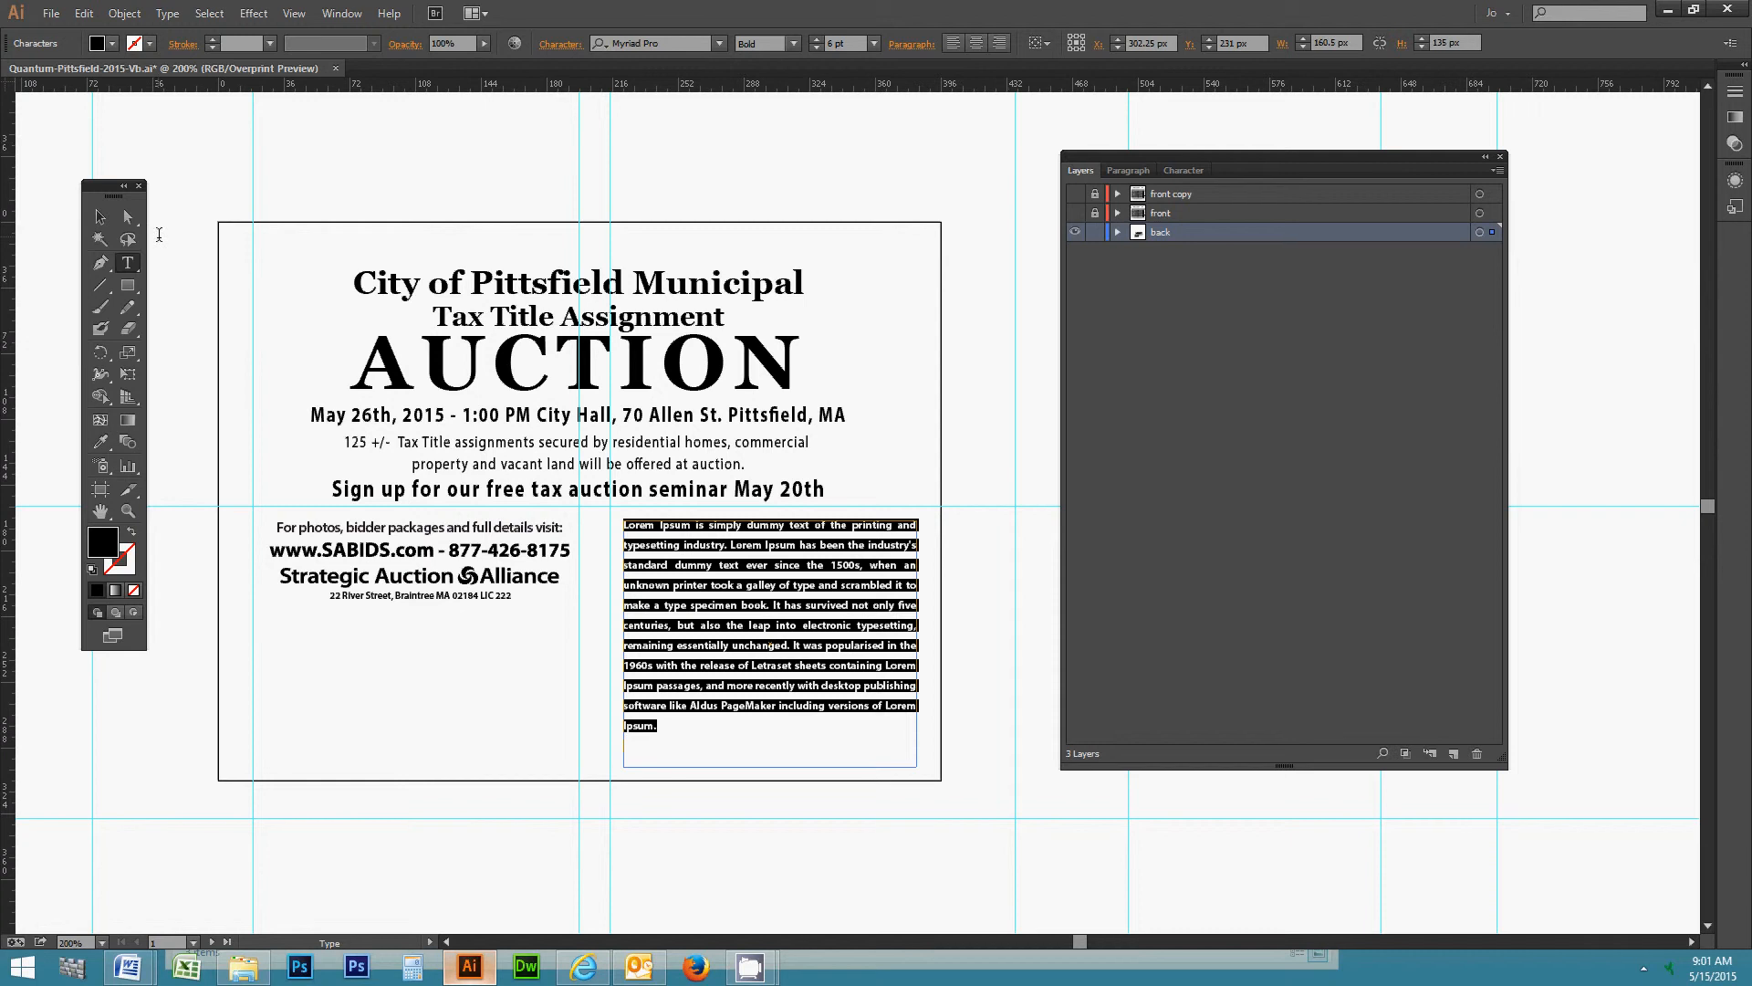
pyautogui.click(100, 217)
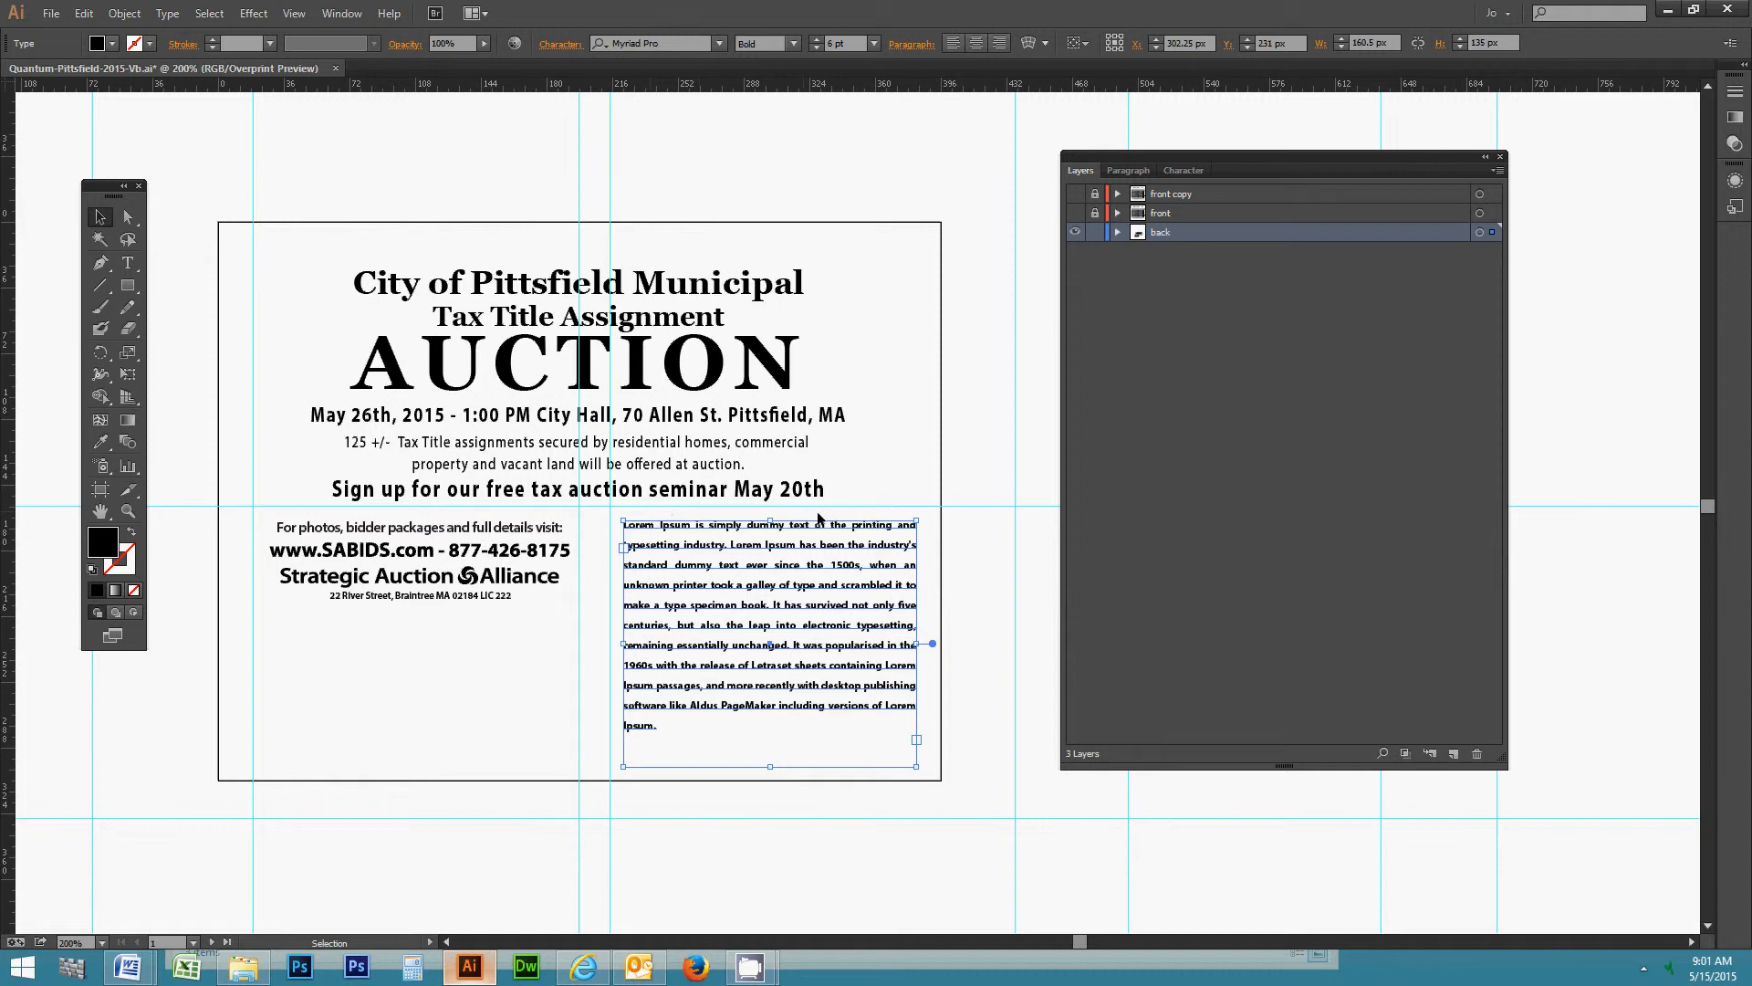
pyautogui.click(543, 670)
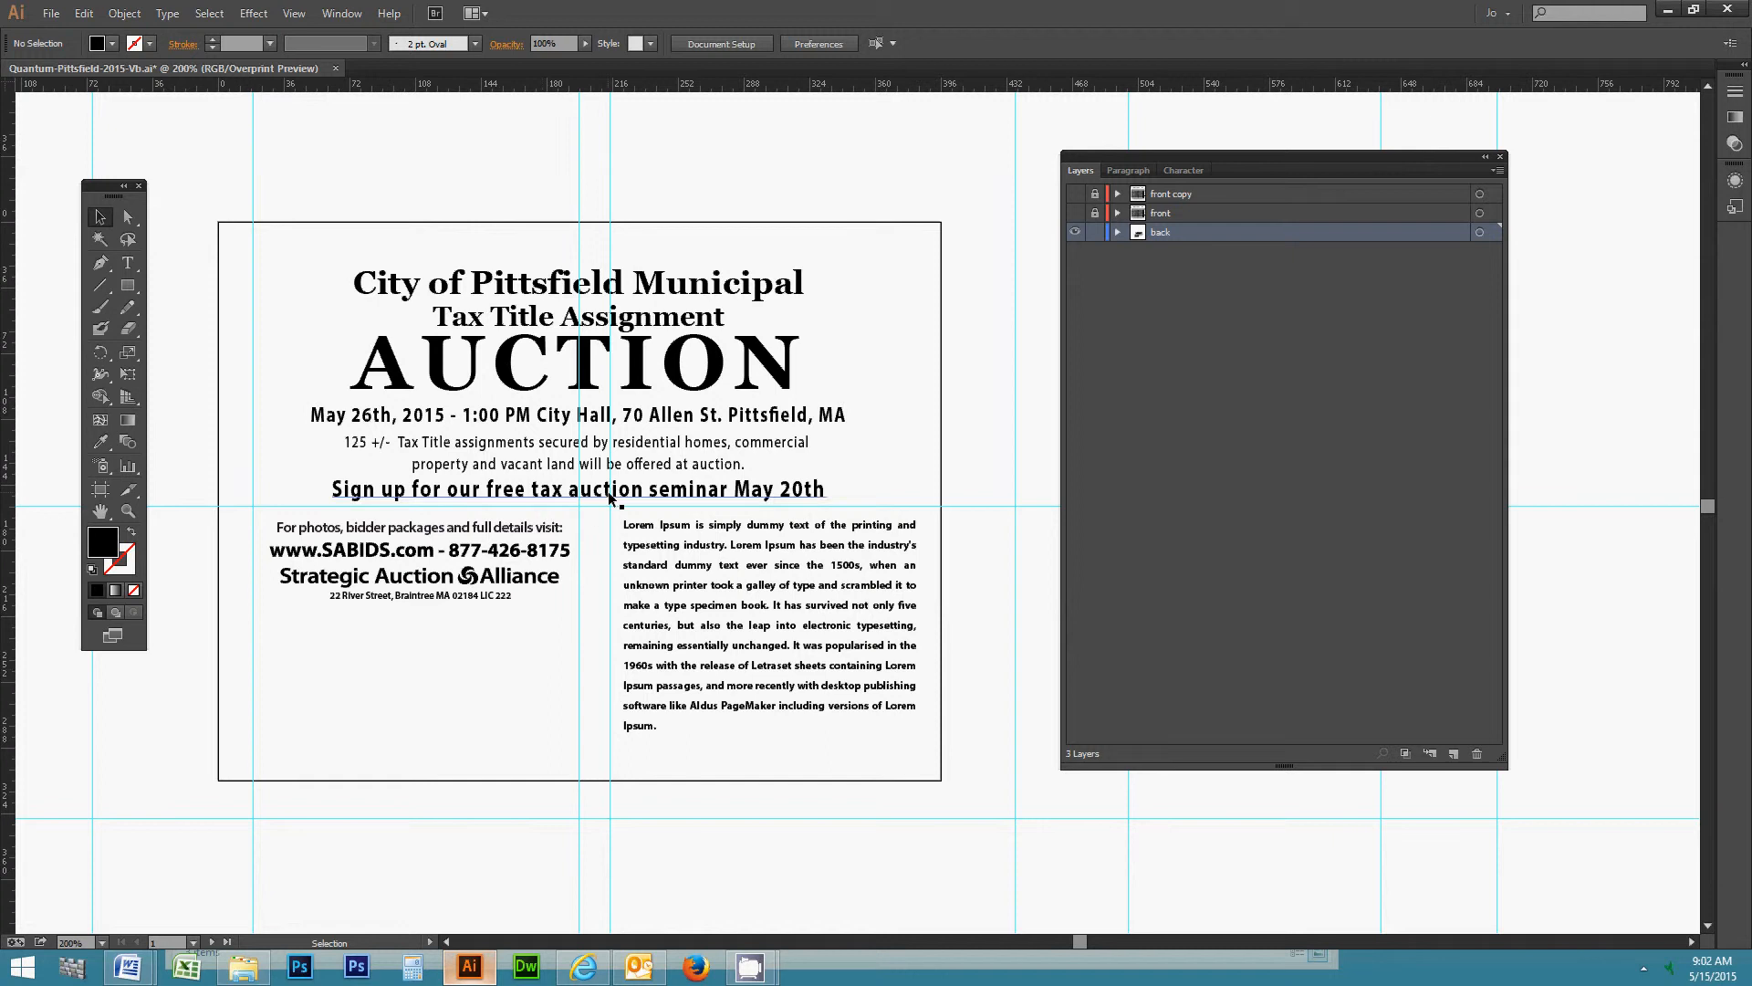
# - Place Dollarphotoclub_71577336.jpg from the Desktop as a linked image, starting below the postcard's contact details
pyautogui.click(51, 14)
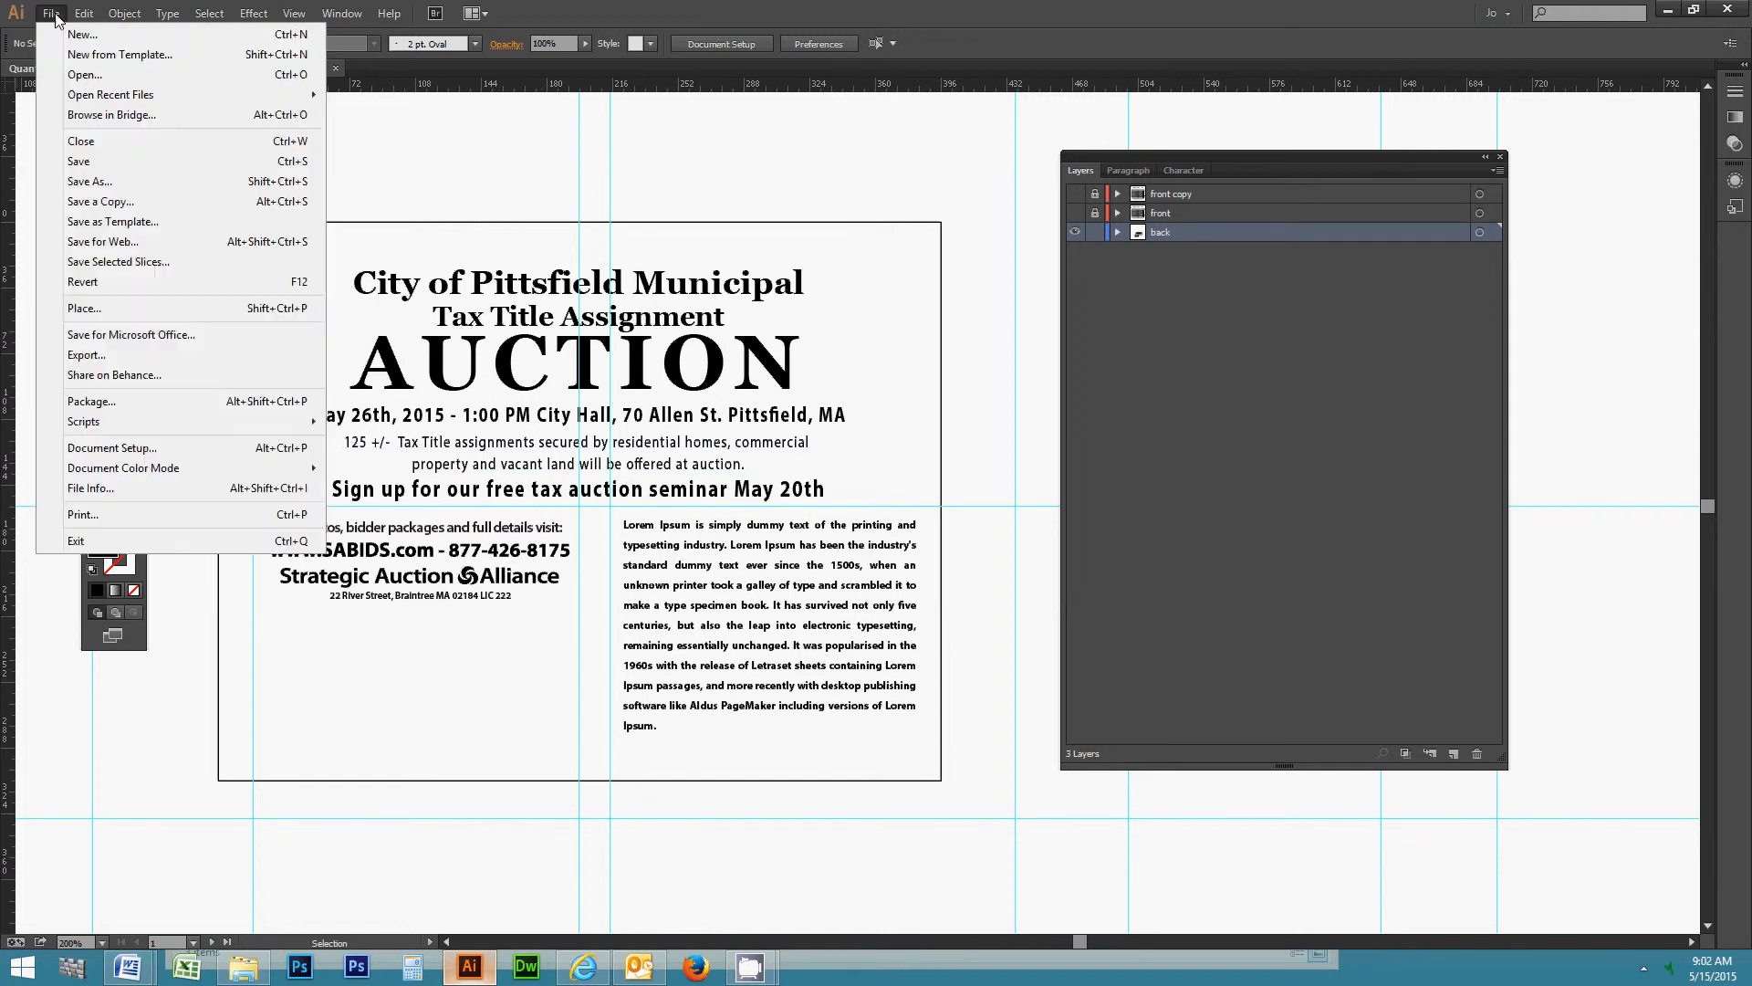
pyautogui.click(85, 310)
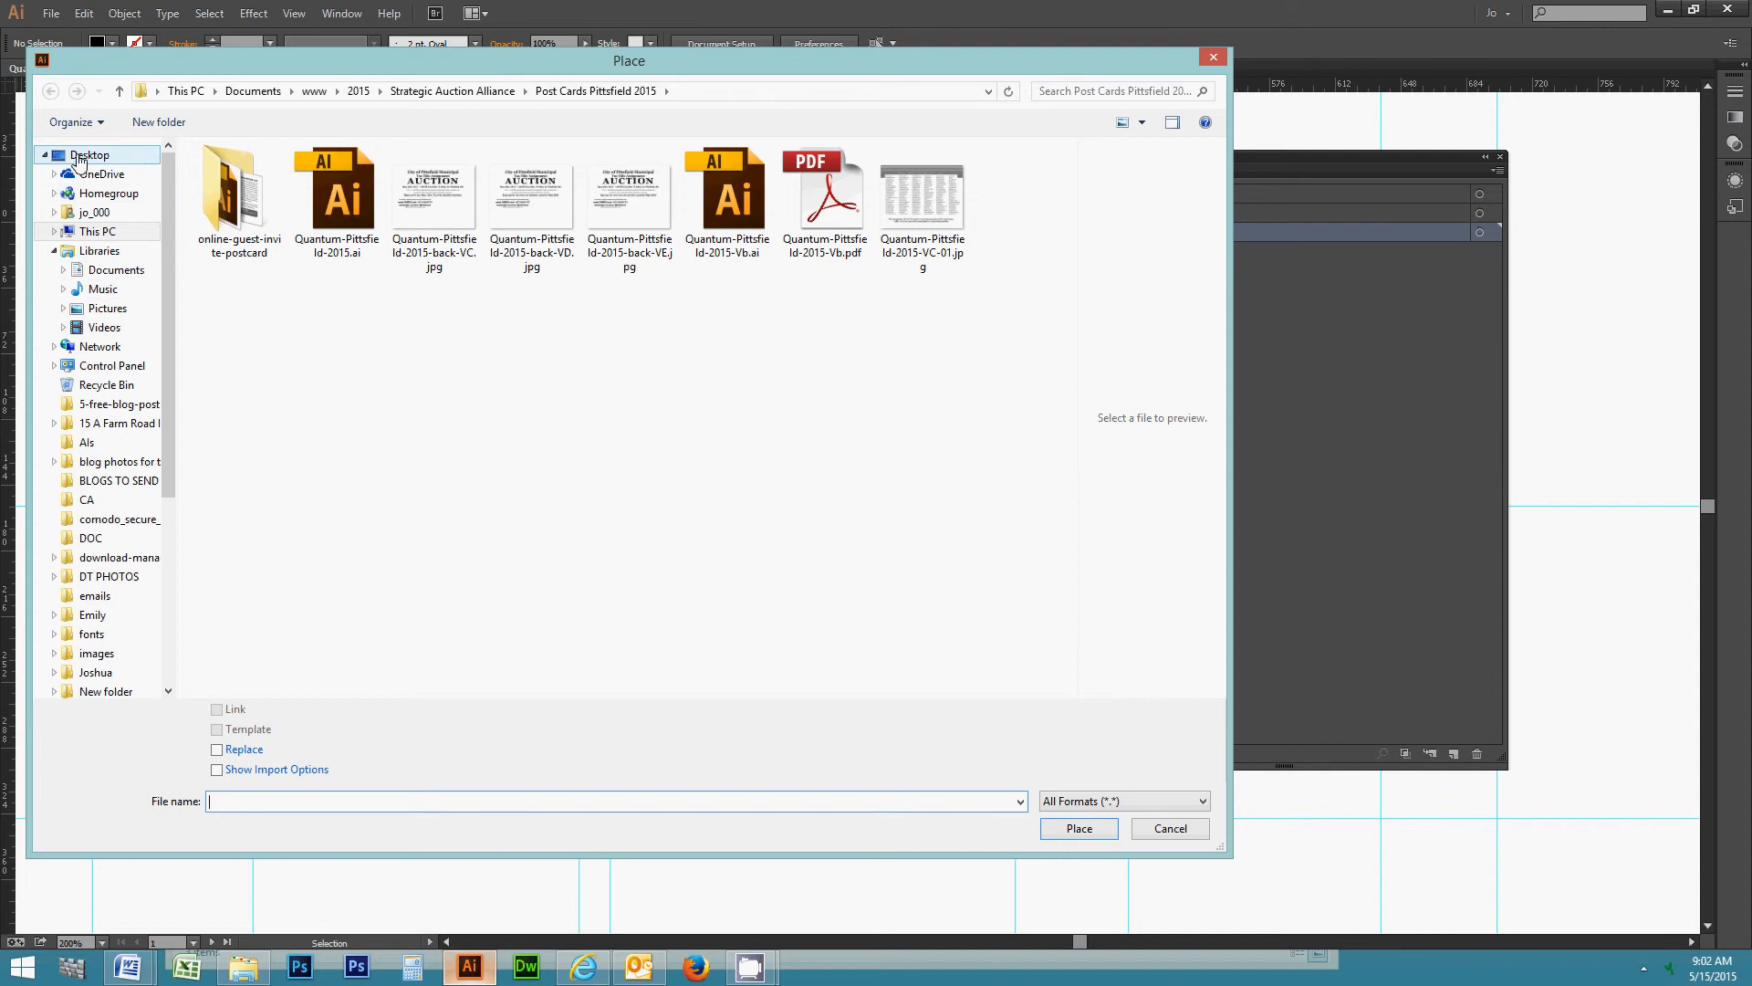
pyautogui.click(79, 161)
pyautogui.moveTo(1067, 276); pyautogui.dragTo(1051, 475)
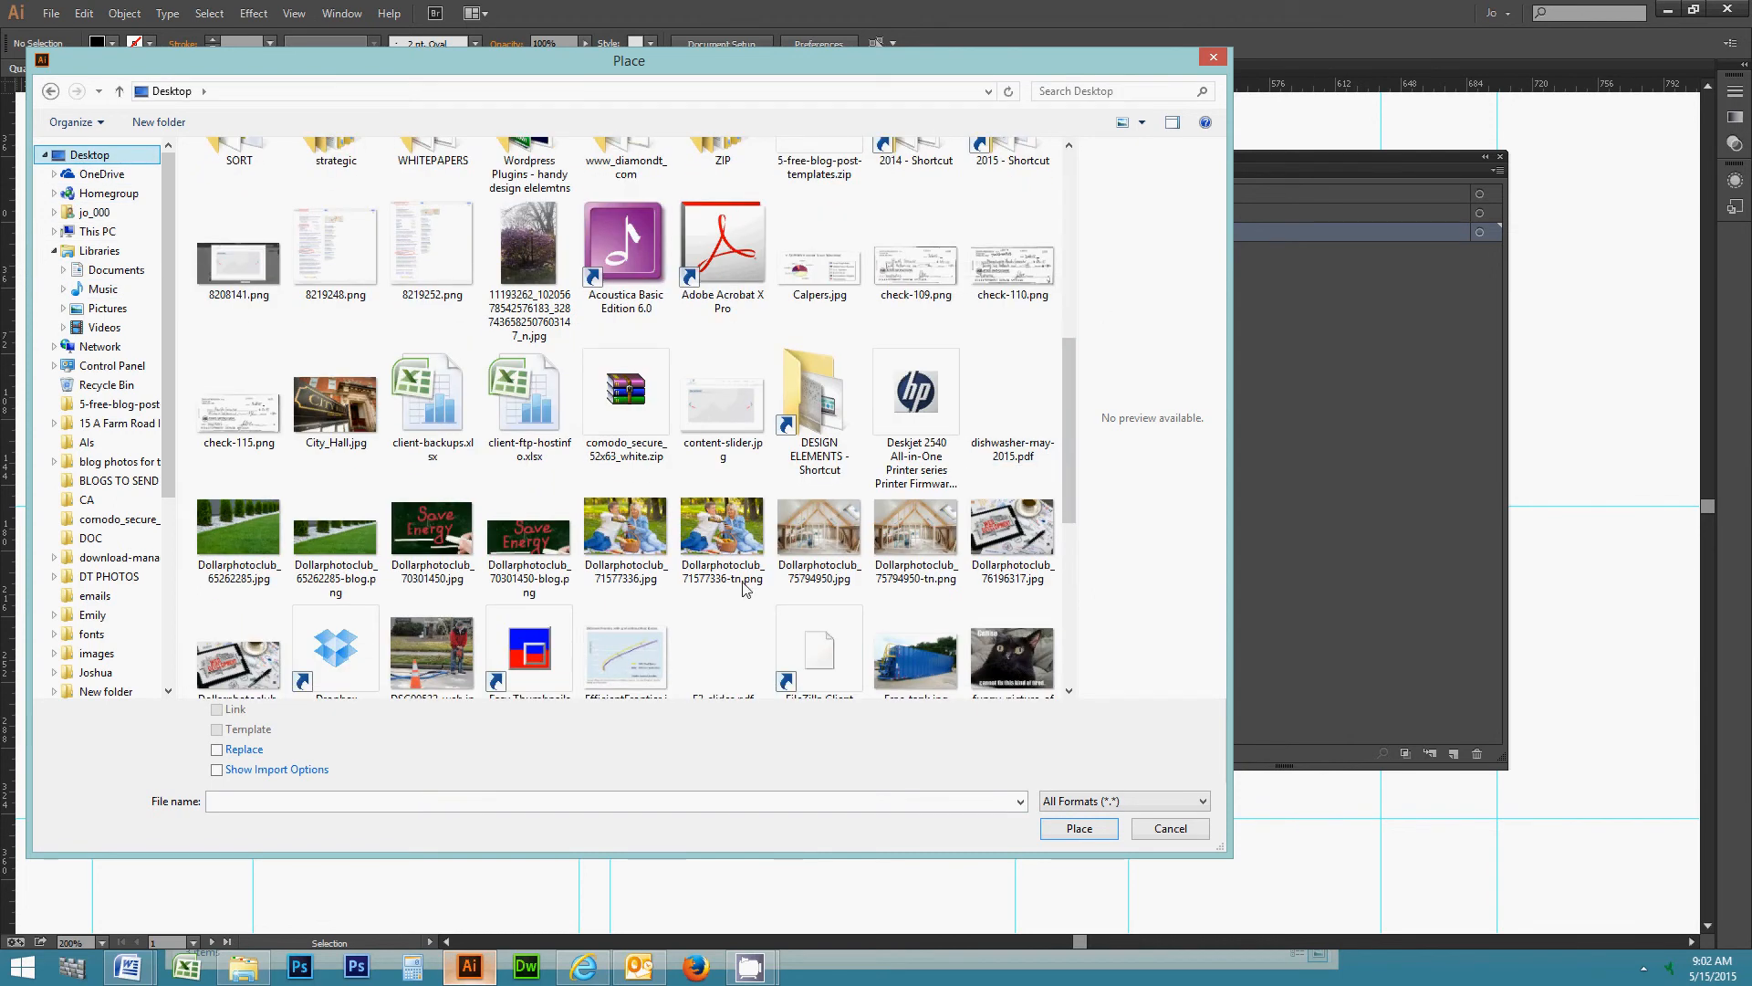
pyautogui.click(735, 546)
pyautogui.click(628, 538)
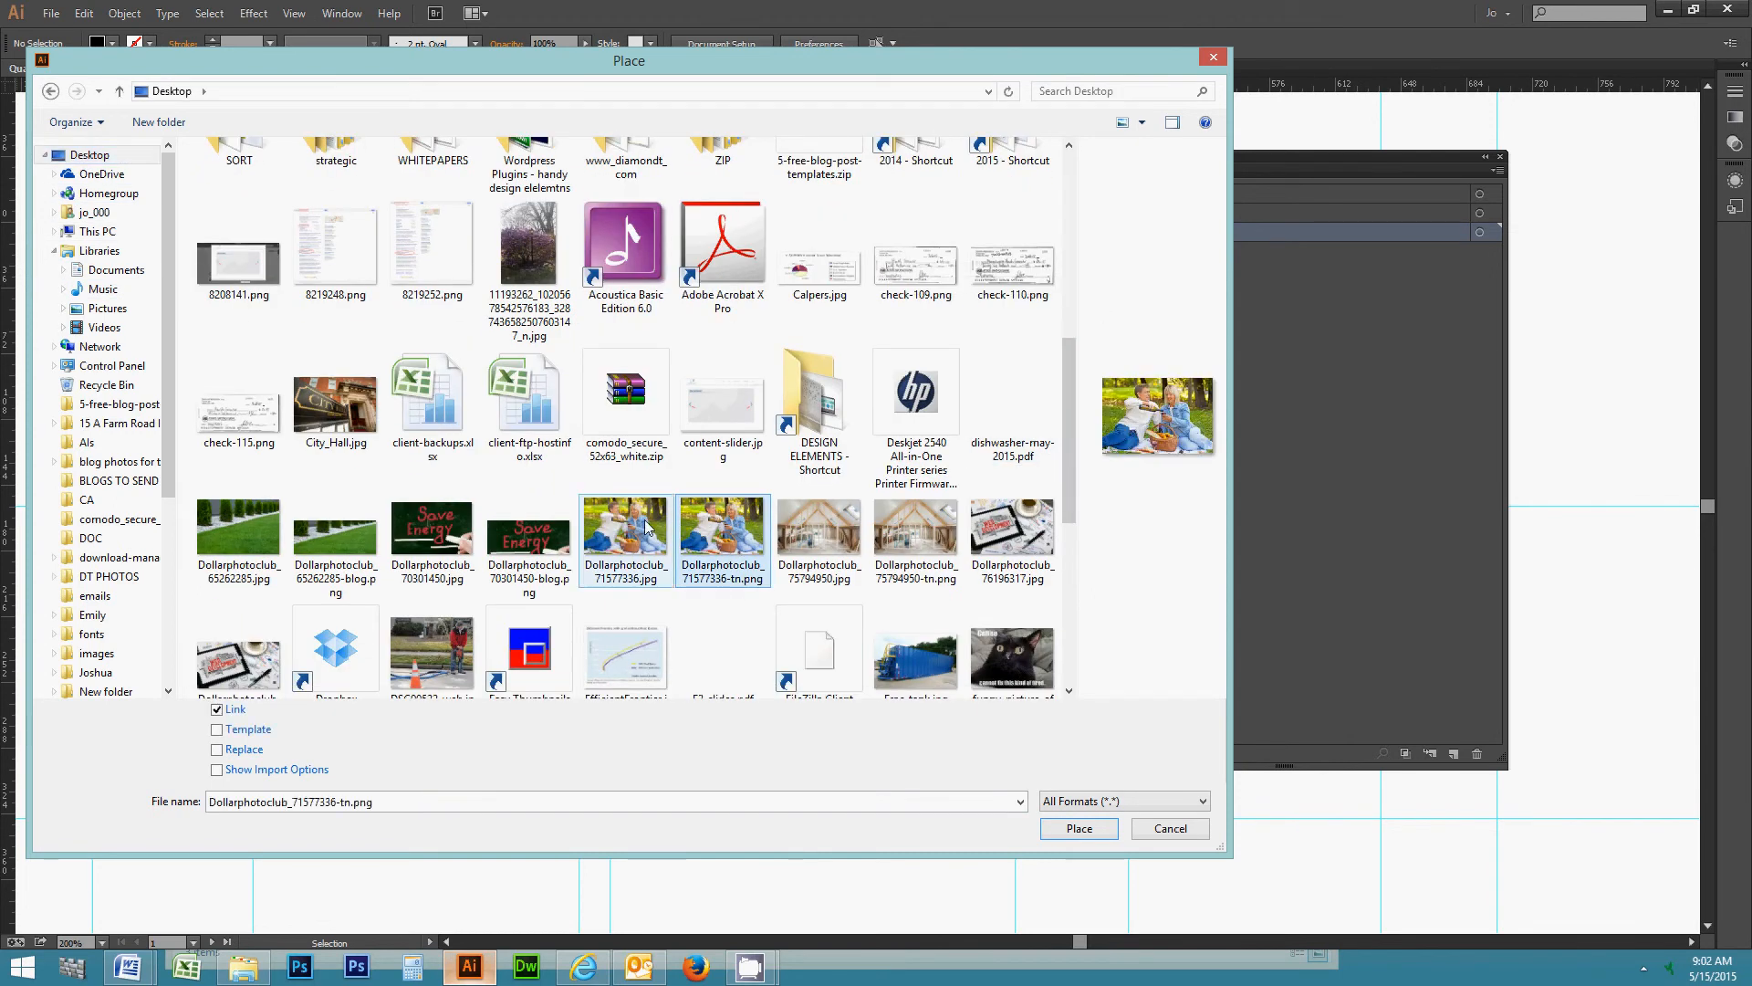
pyautogui.click(1080, 829)
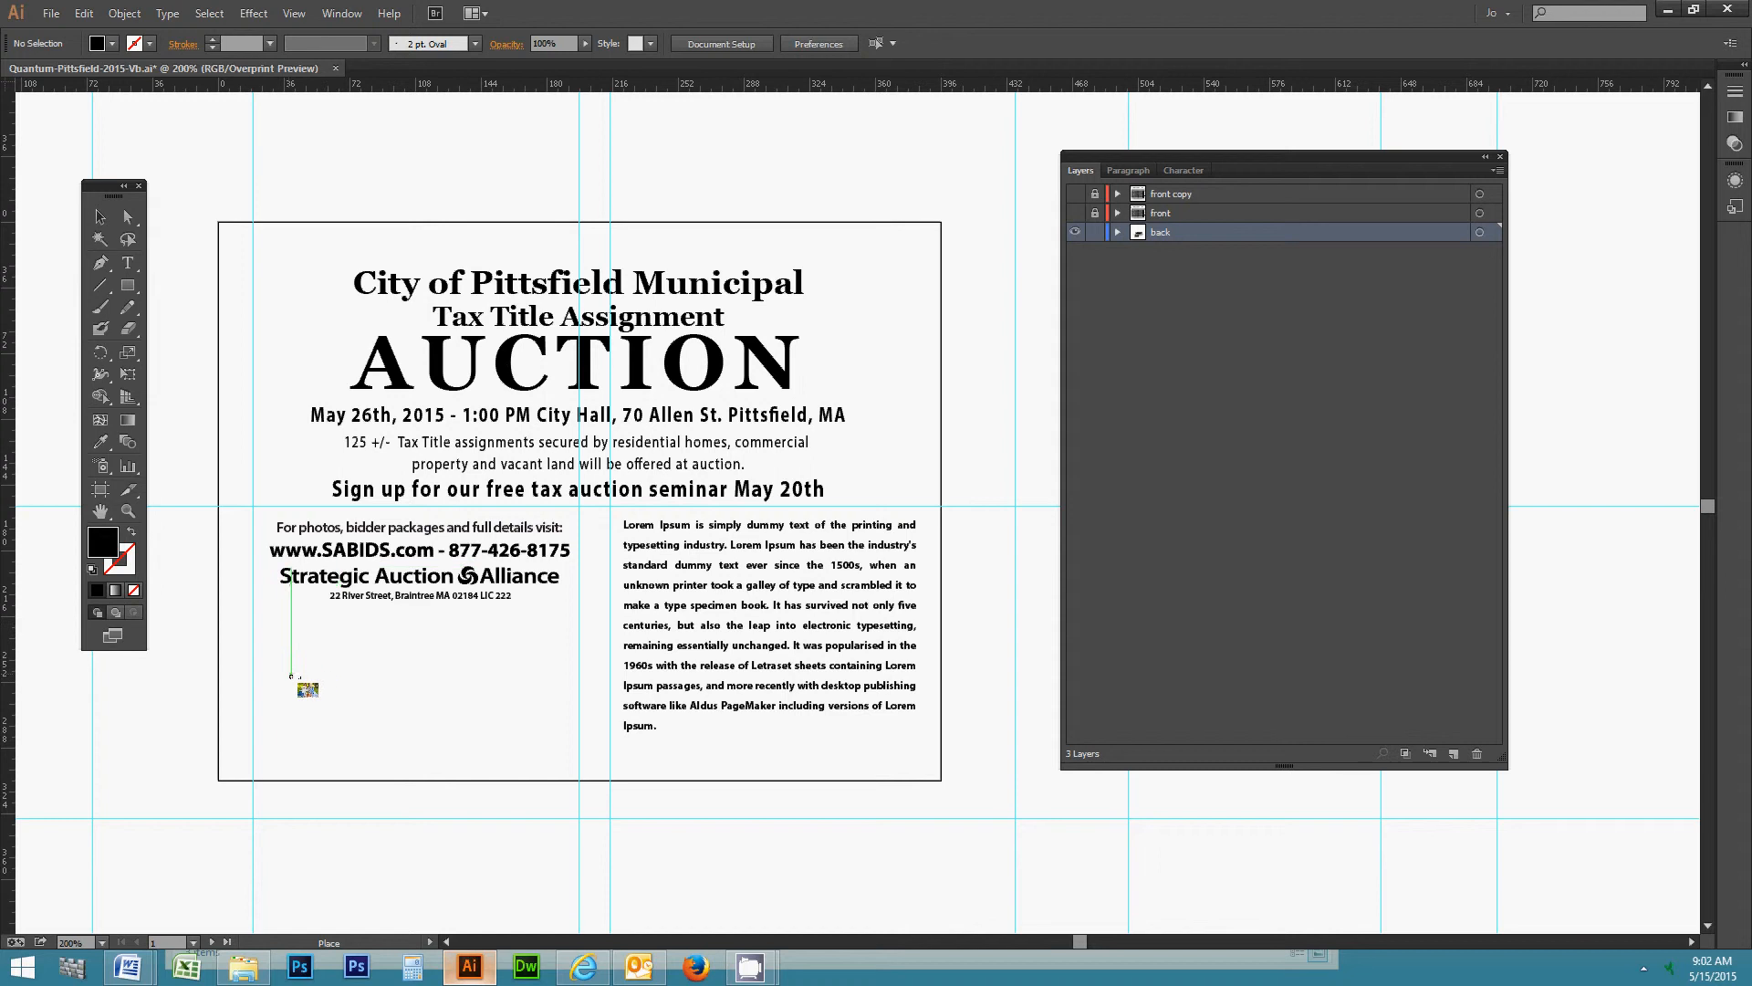
pyautogui.click(290, 676)
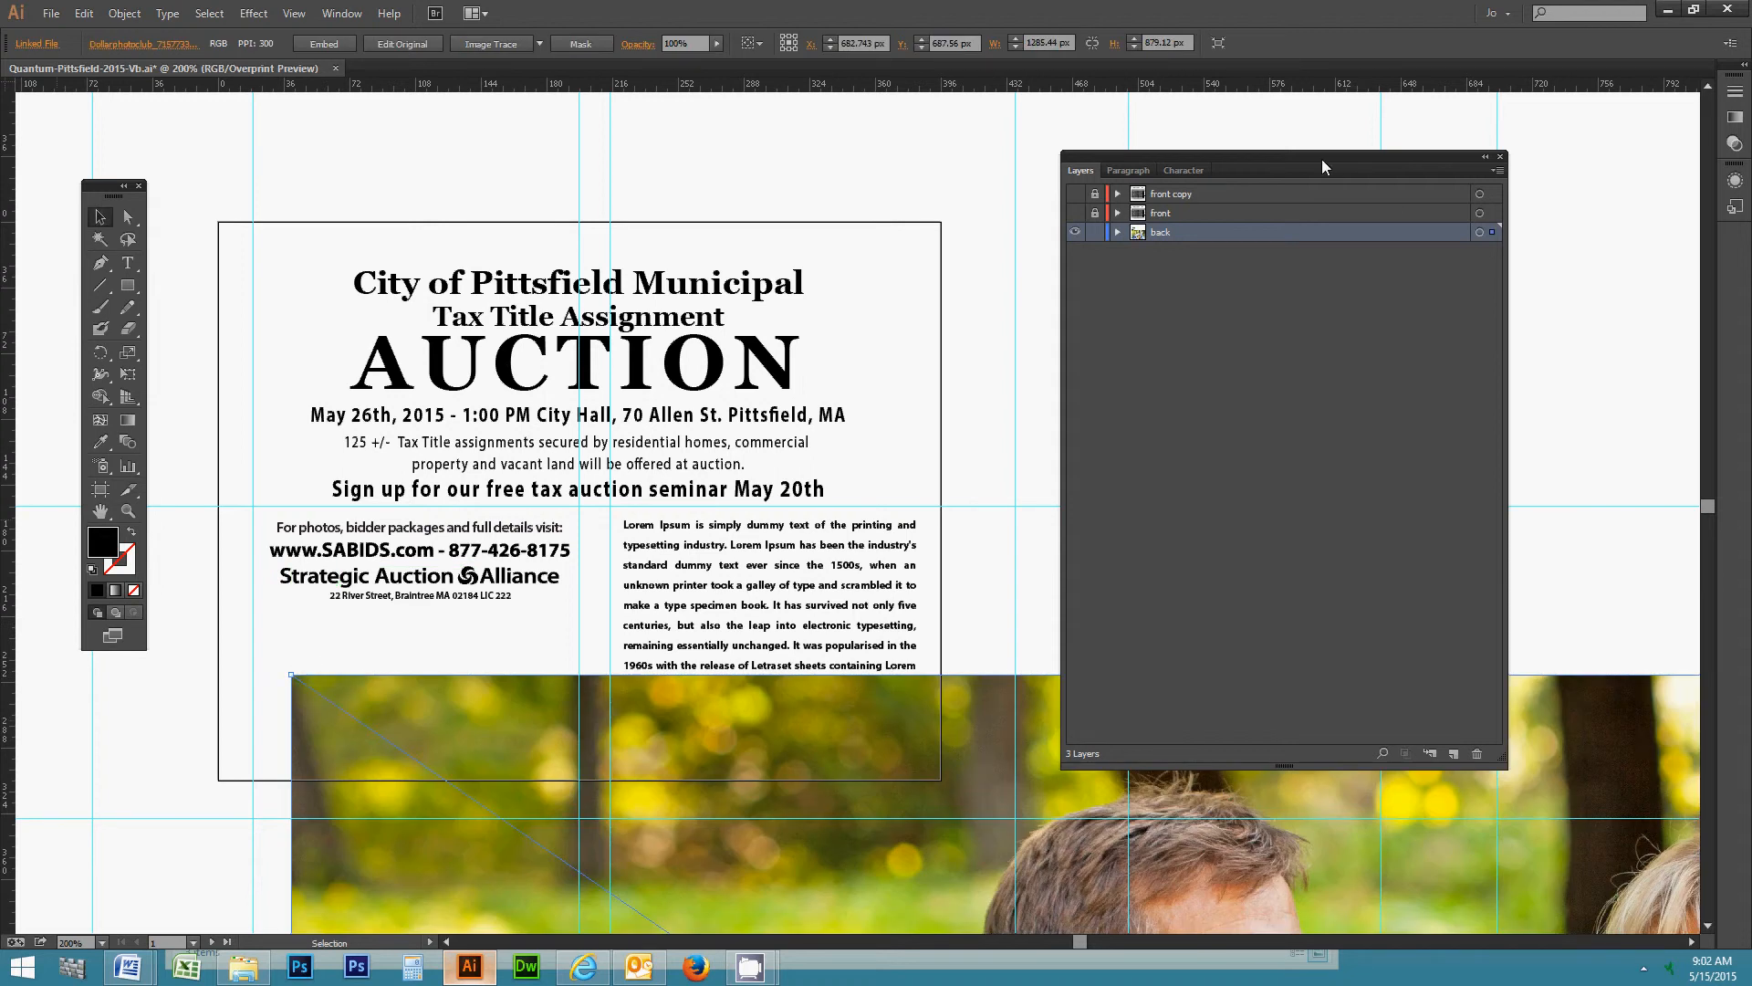
# - Shrink the placed photo to about 1022 by 699 px and reposition it over the lower part of the postcard
pyautogui.moveTo(1322, 166); pyautogui.dragTo(1440, 123)
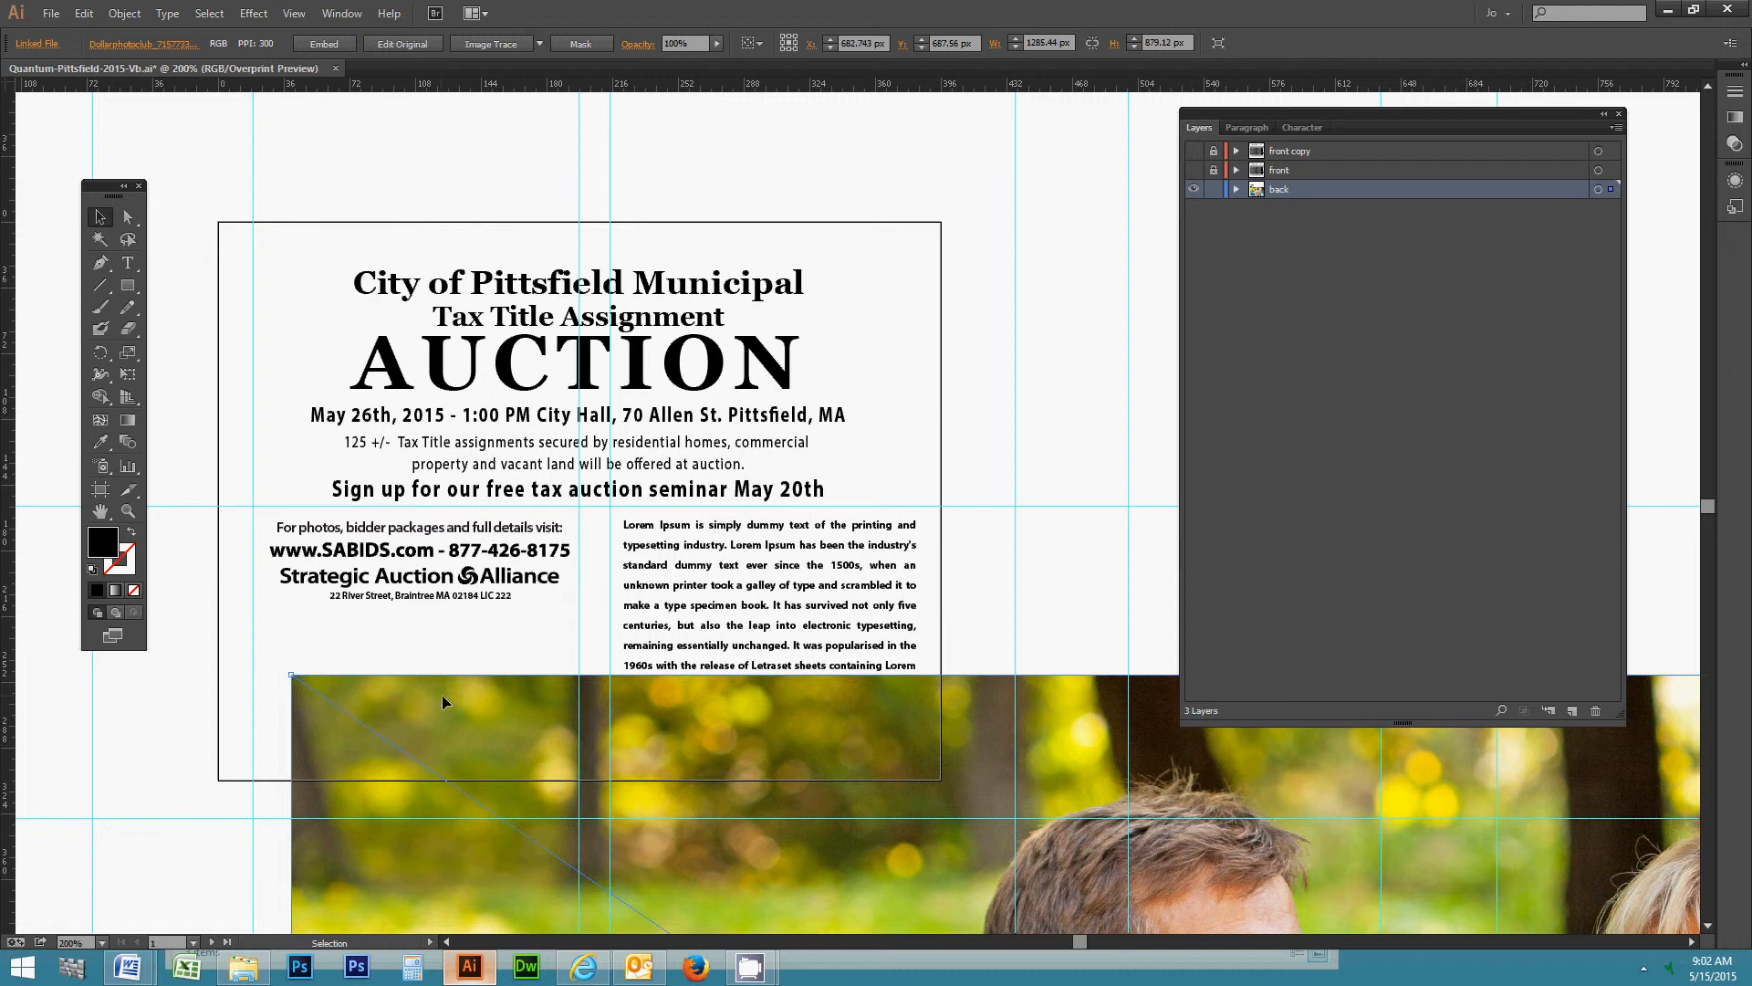
pyautogui.press('space')
pyautogui.moveTo(636, 682); pyautogui.dragTo(672, 668)
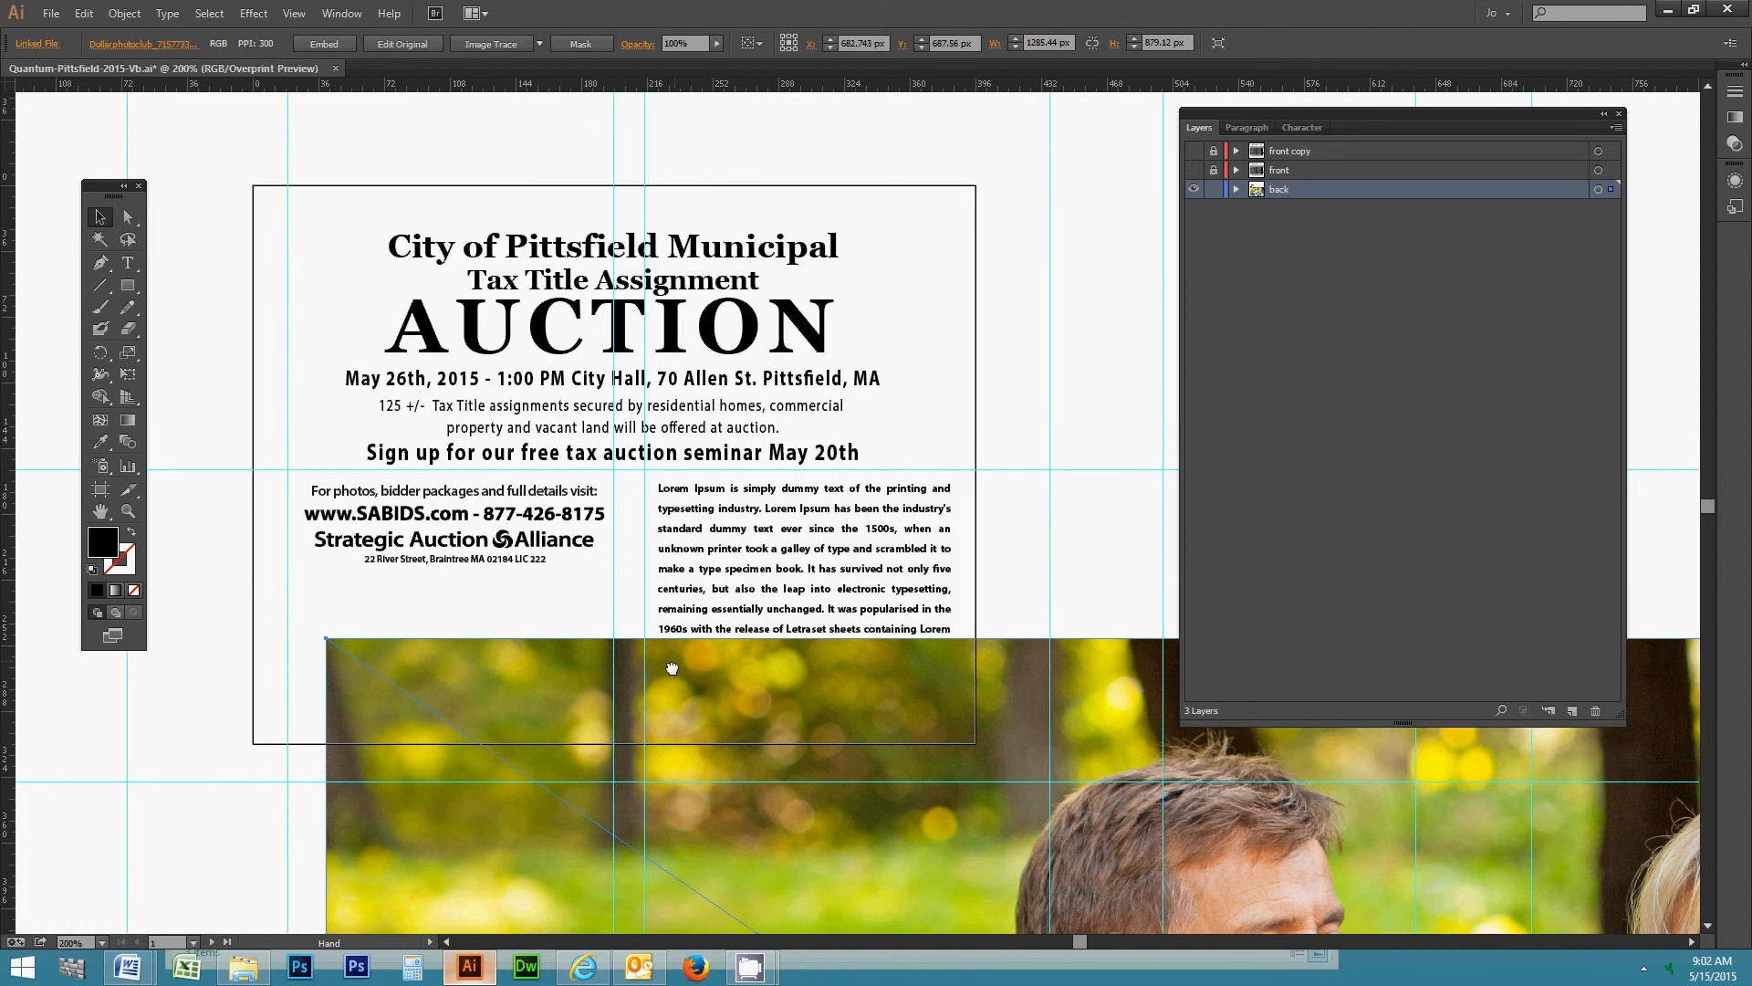
pyautogui.click(128, 511)
pyautogui.press('alt')
pyautogui.keyDown('alt'); pyautogui.click(735, 750); pyautogui.keyUp('alt')
pyautogui.keyDown('alt'); pyautogui.click(743, 744); pyautogui.keyUp('alt')
pyautogui.moveTo(757, 443); pyautogui.dragTo(563, 548)
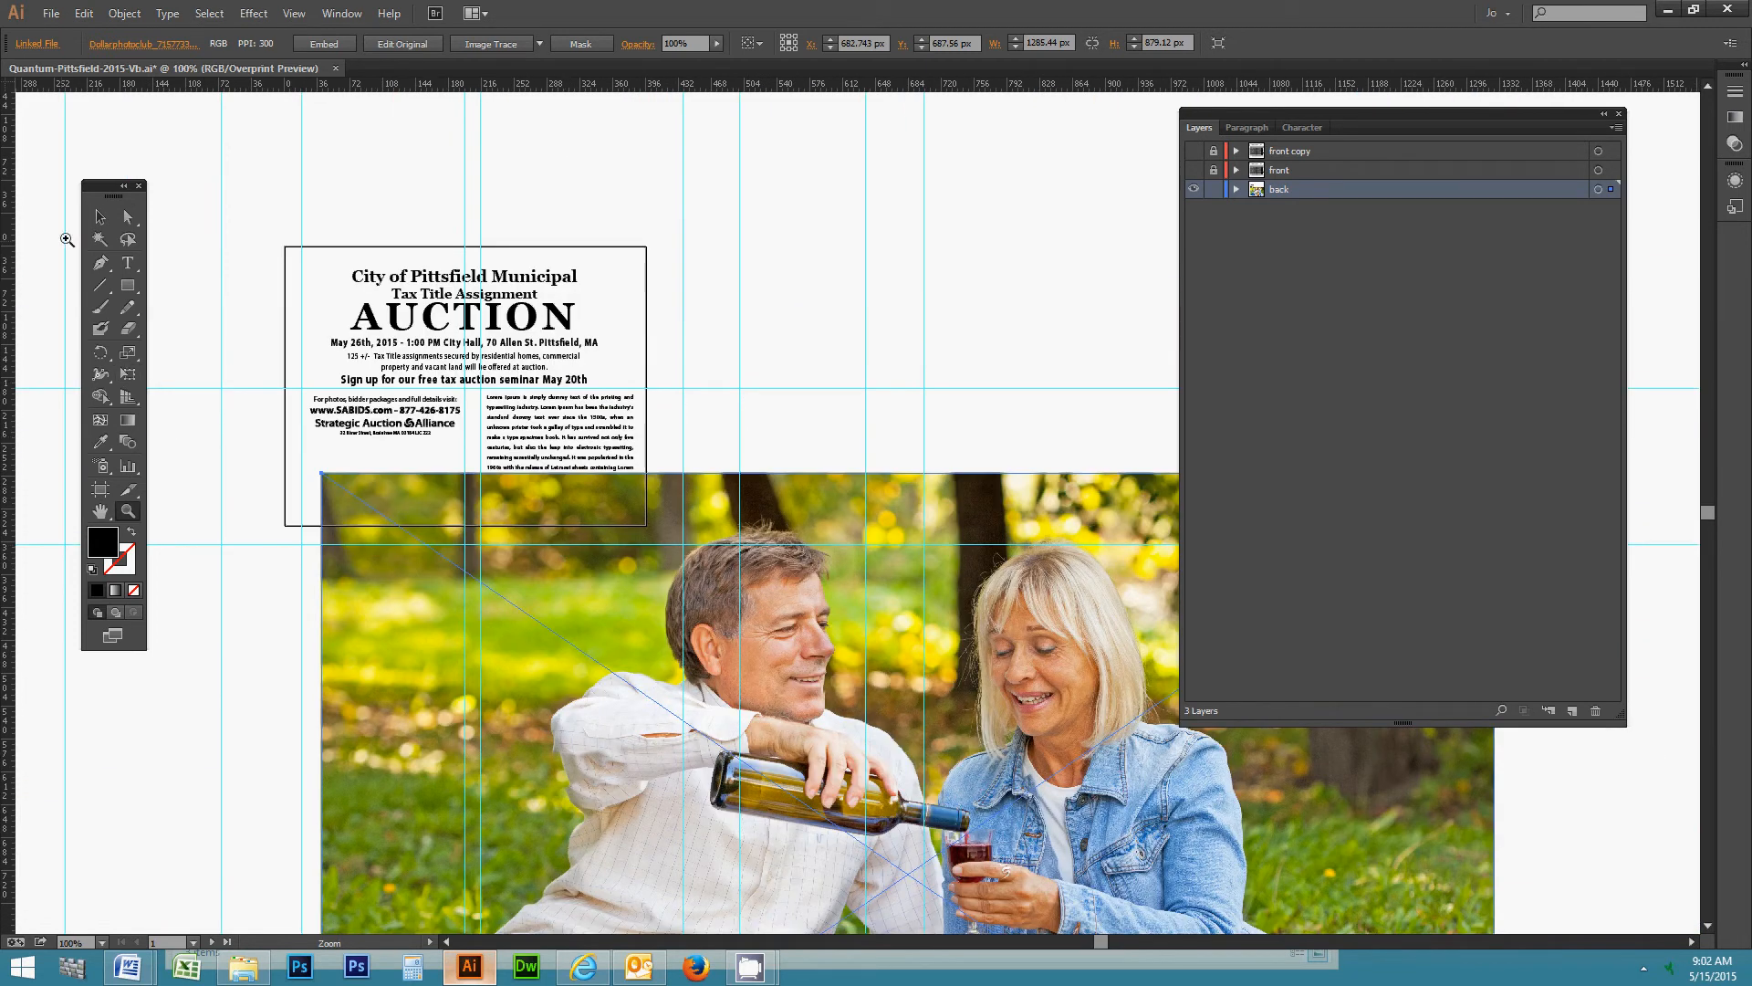
pyautogui.click(99, 216)
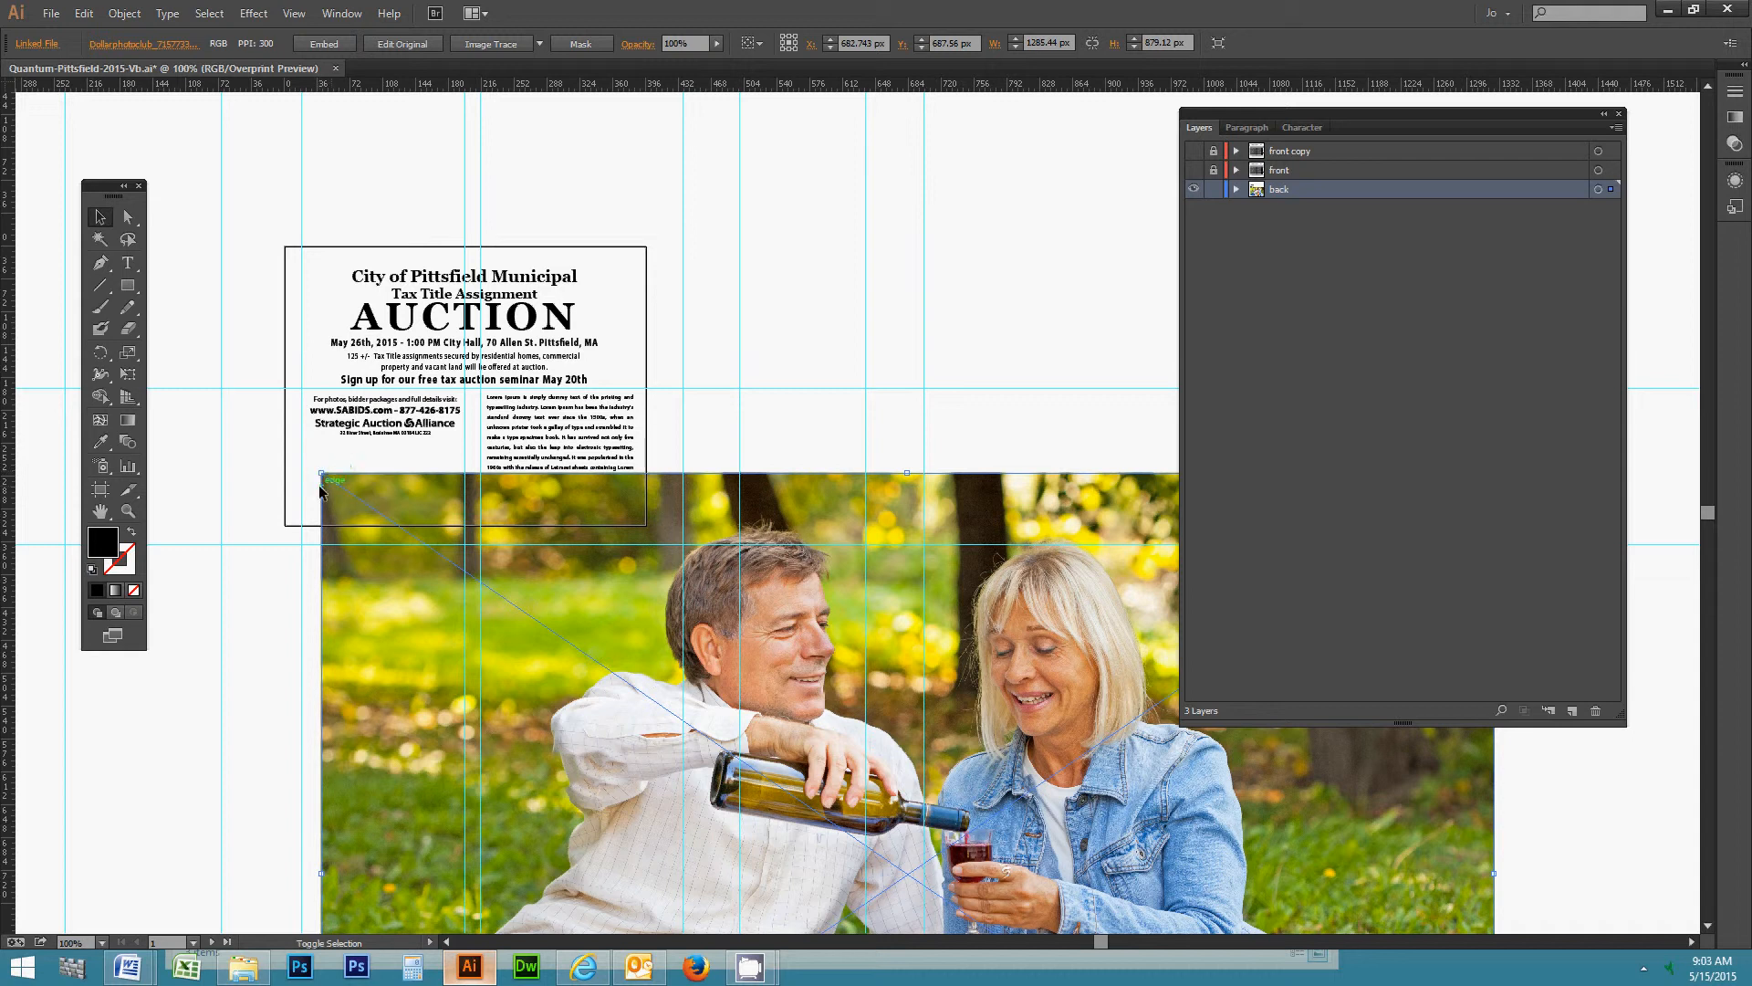
pyautogui.moveTo(322, 472); pyautogui.dragTo(528, 644)
pyautogui.moveTo(726, 744); pyautogui.dragTo(507, 517)
pyautogui.moveTo(521, 595)
pyautogui.mouseDown()
pyautogui.moveTo(544, 711)
pyautogui.moveTo(547, 607)
pyautogui.moveTo(577, 637)
pyautogui.moveTo(547, 613)
pyautogui.moveTo(554, 638)
pyautogui.moveTo(520, 545)
pyautogui.moveTo(490, 538)
pyautogui.moveTo(535, 626)
pyautogui.mouseUp()
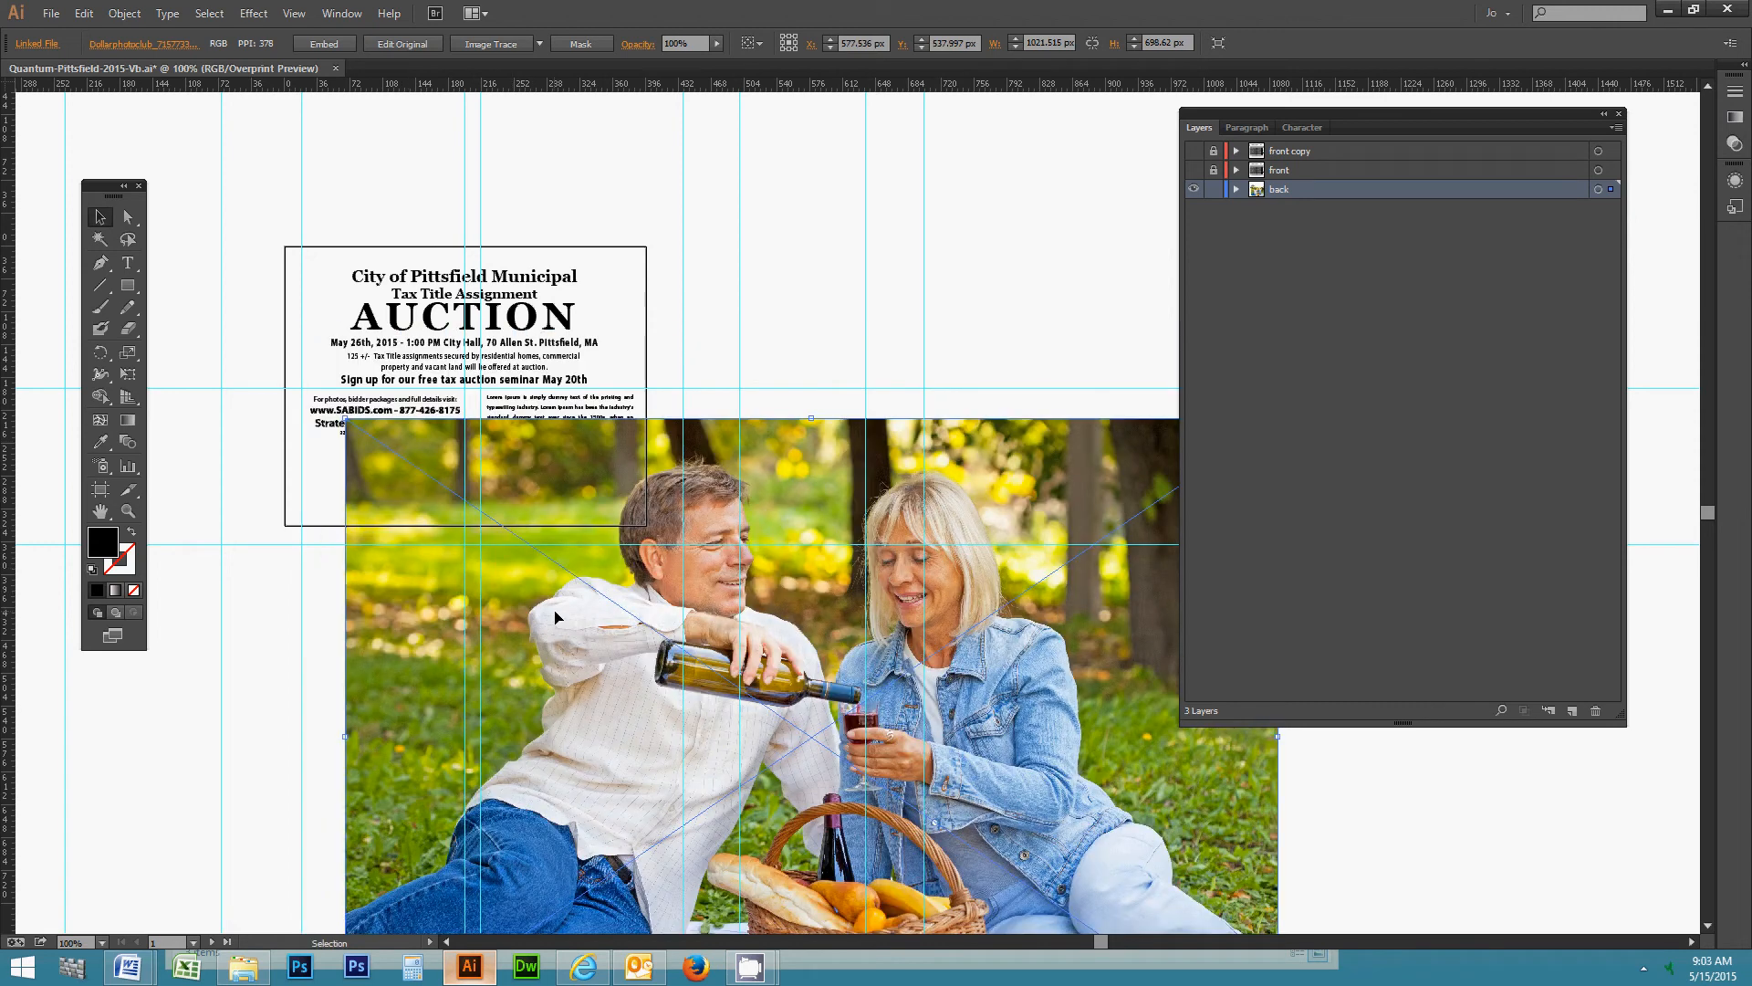
# - Scale the placed photo uniformly to 50%
pyautogui.rightClick(536, 589)
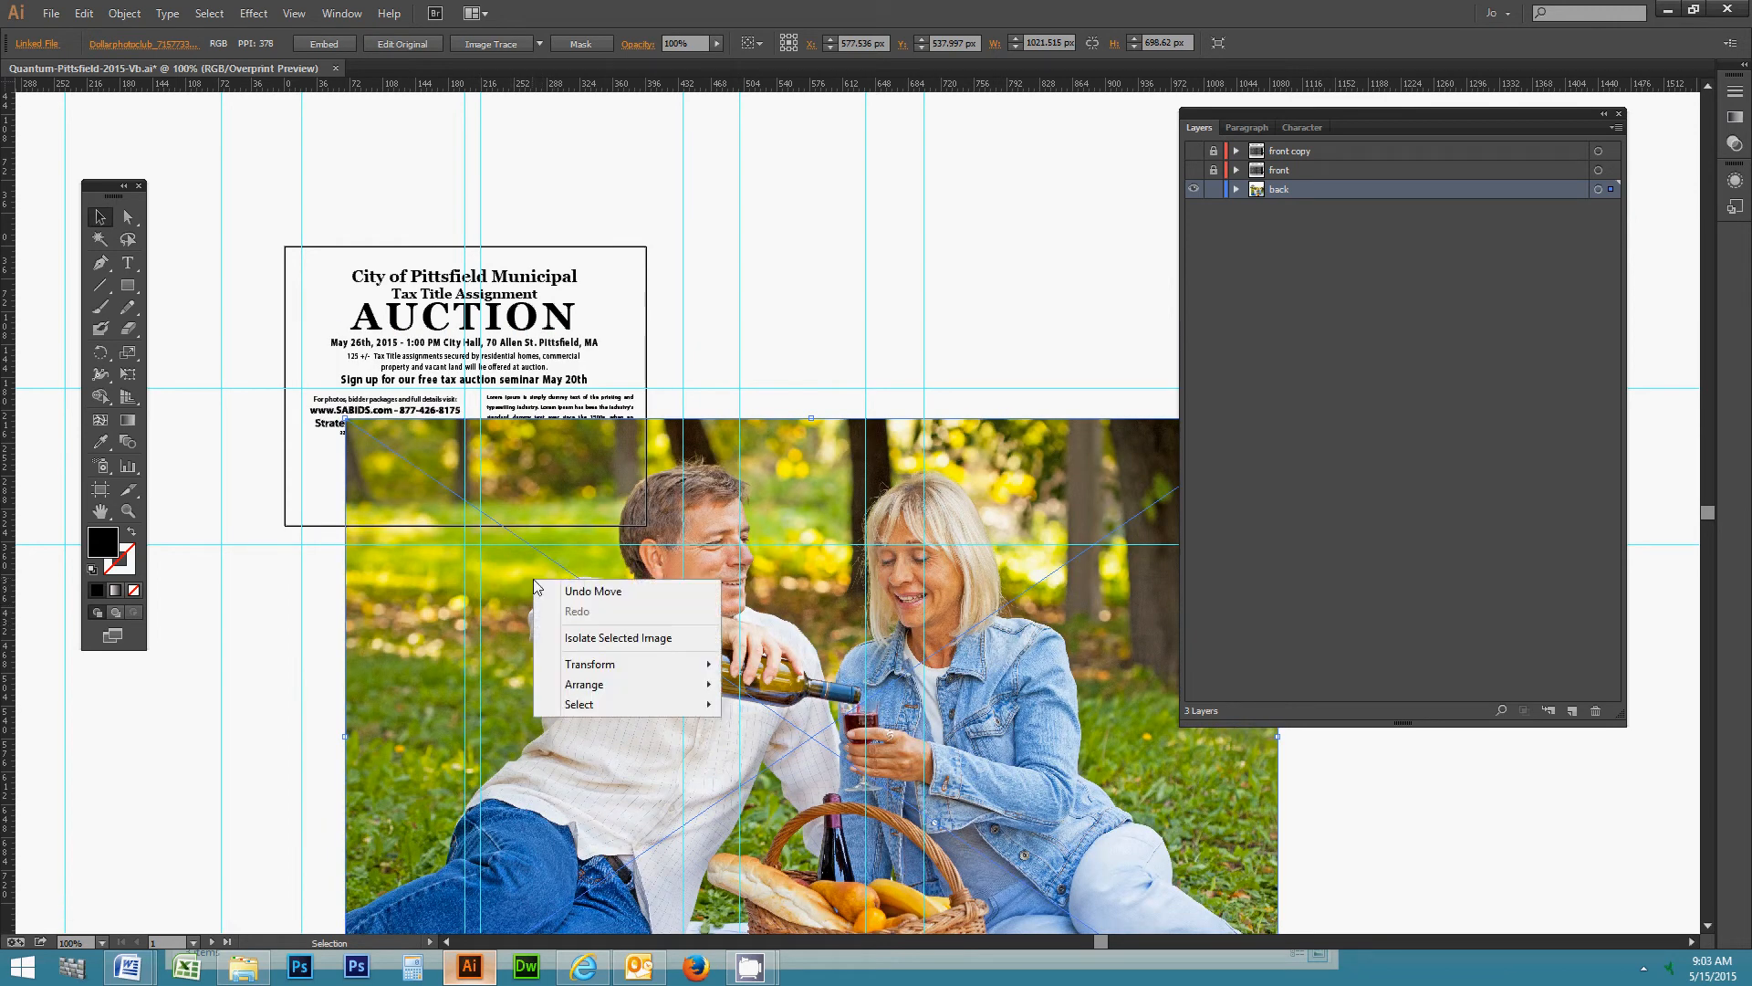
pyautogui.moveTo(595, 669)
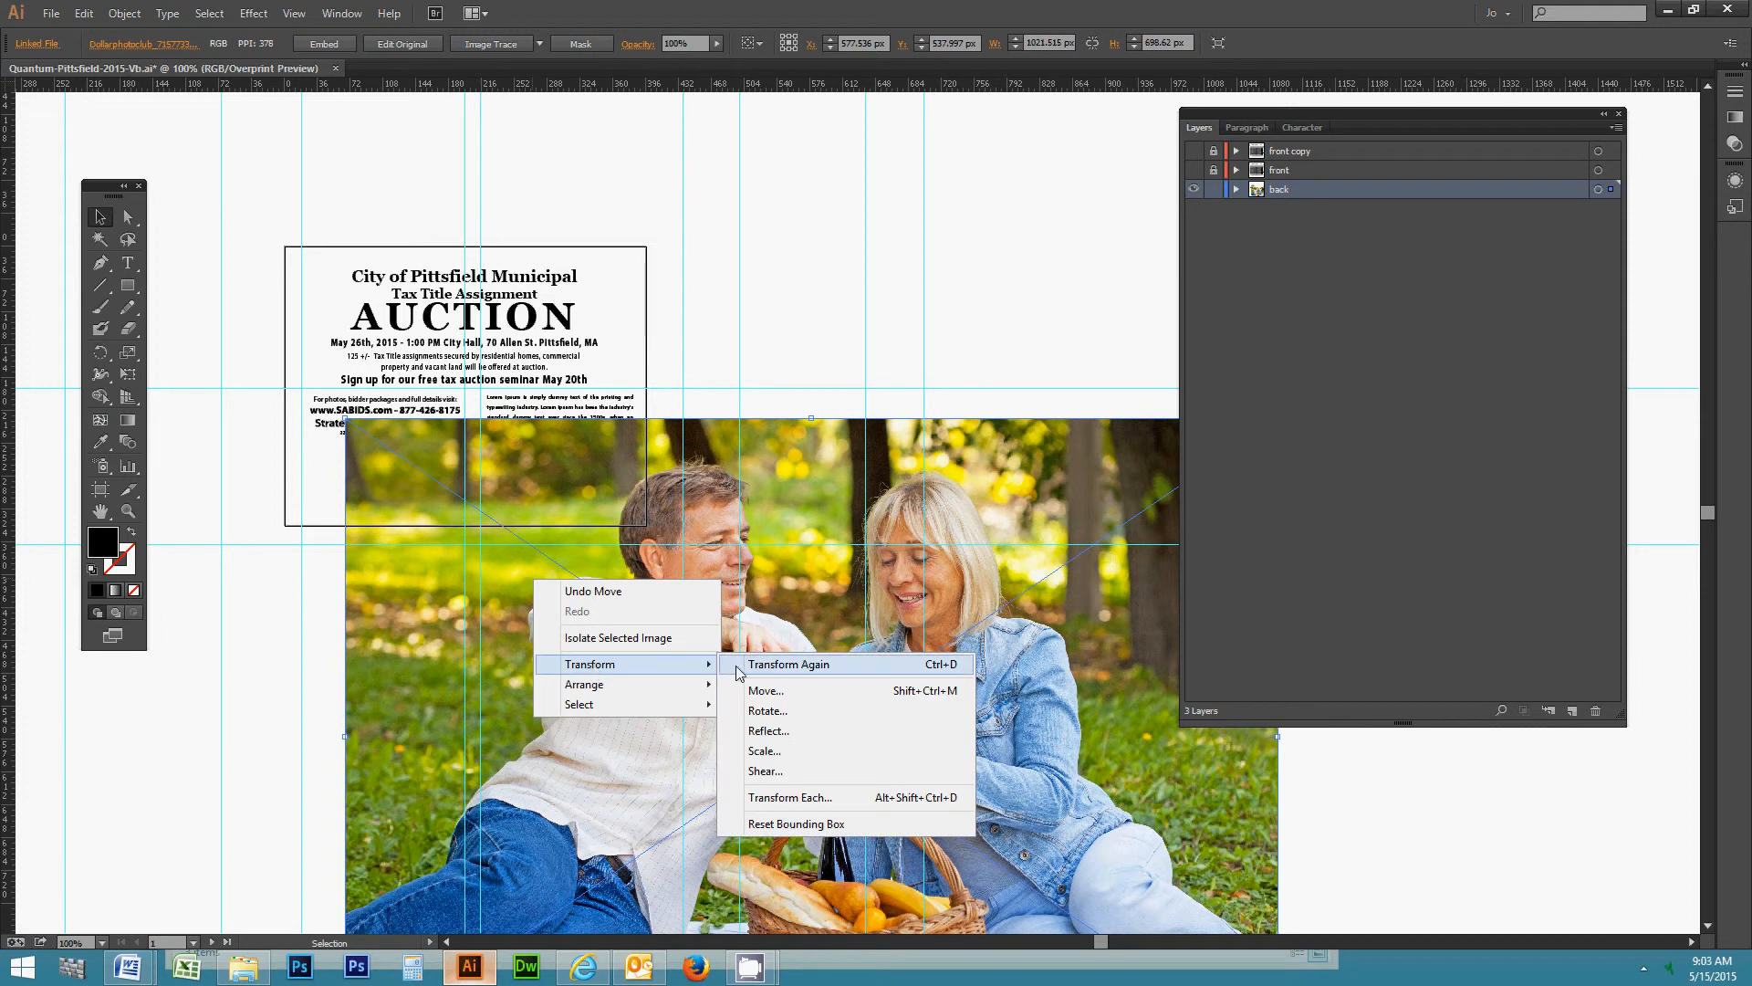
pyautogui.click(765, 751)
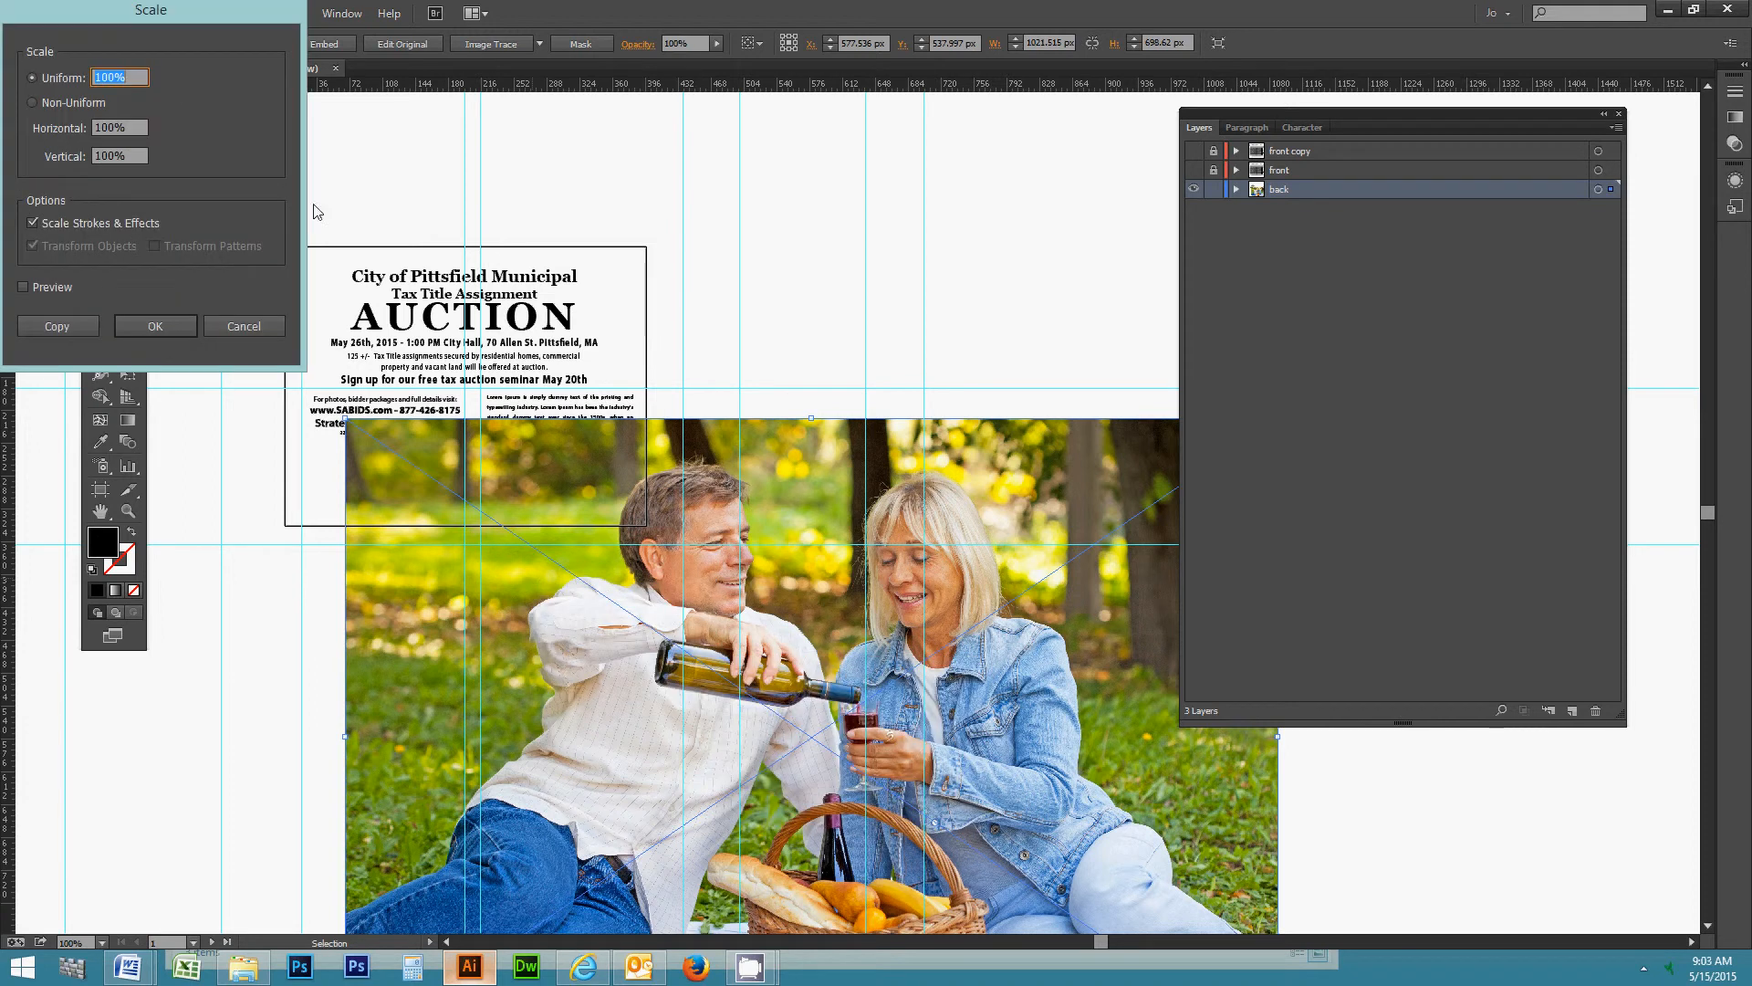
pyautogui.moveTo(134, 20); pyautogui.dragTo(566, 298)
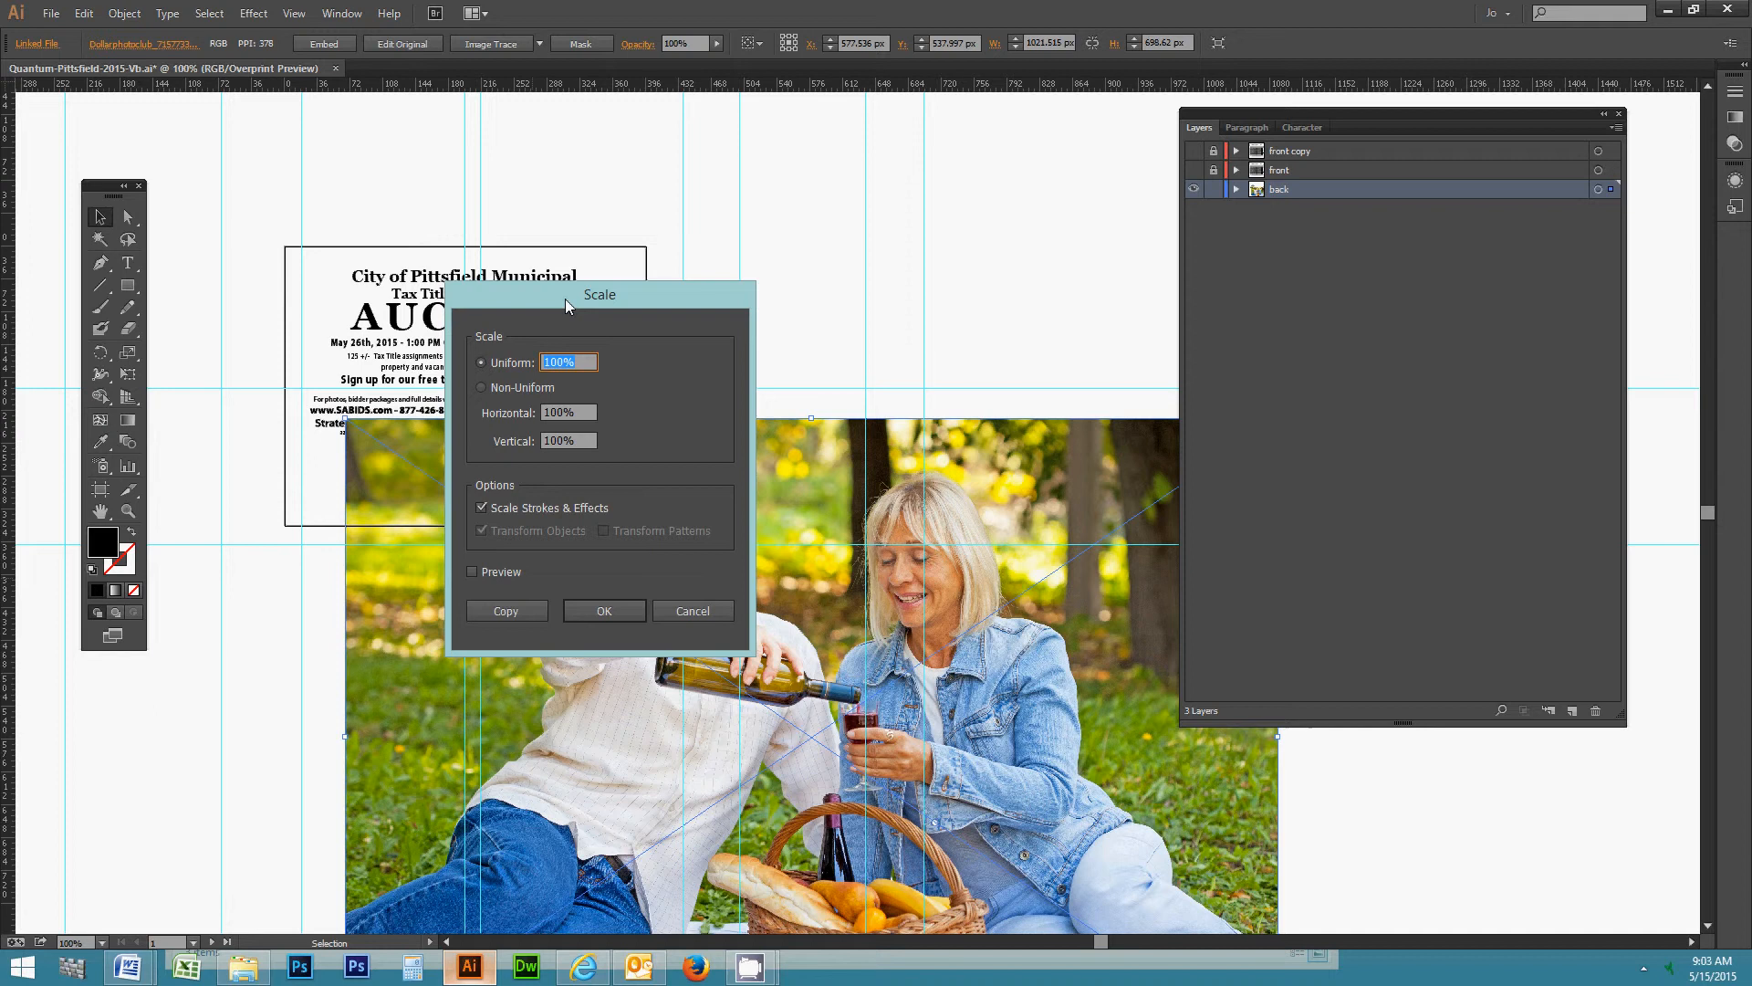
pyautogui.click(559, 364)
pyautogui.write('50')
pyautogui.click(605, 610)
# - Move the photo toward the postcard and shrink it to about 98 by 67 px just below the postcard
pyautogui.moveTo(845, 754); pyautogui.dragTo(743, 618)
pyautogui.moveTo(622, 602); pyautogui.dragTo(517, 649)
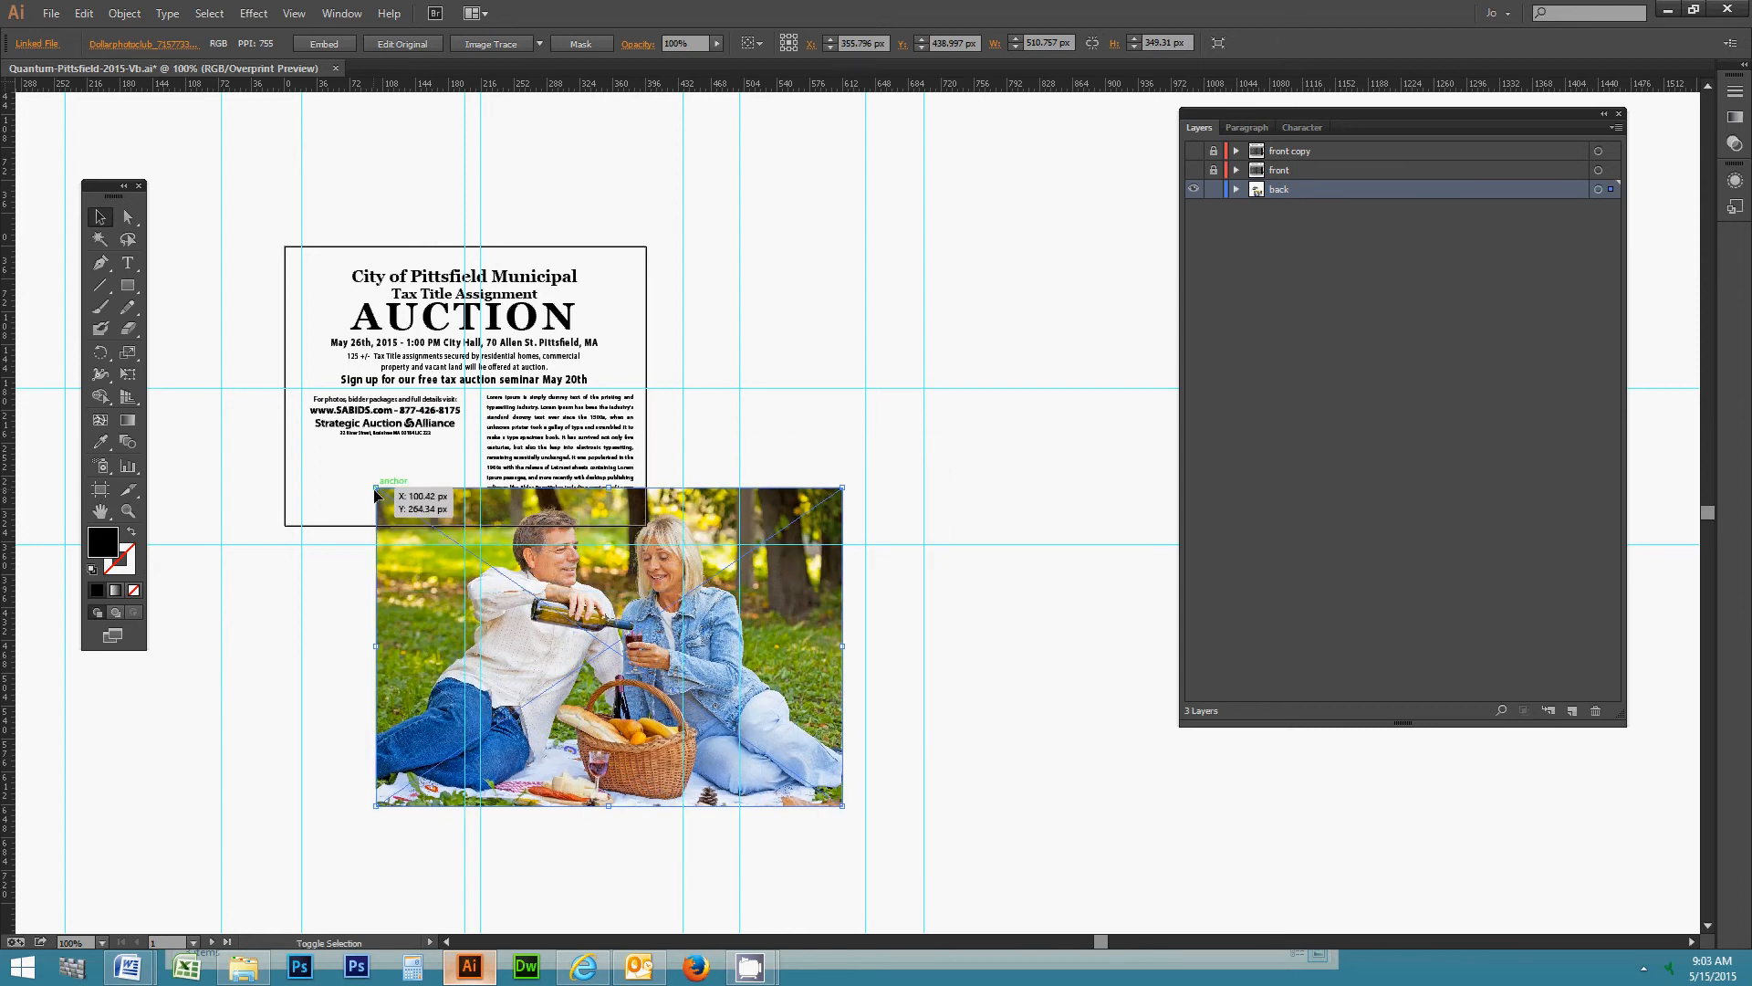
pyautogui.moveTo(375, 494); pyautogui.dragTo(475, 562)
# - Move the small photo onto the upper-left corner of the lorem ipsum text block
pyautogui.click(127, 511)
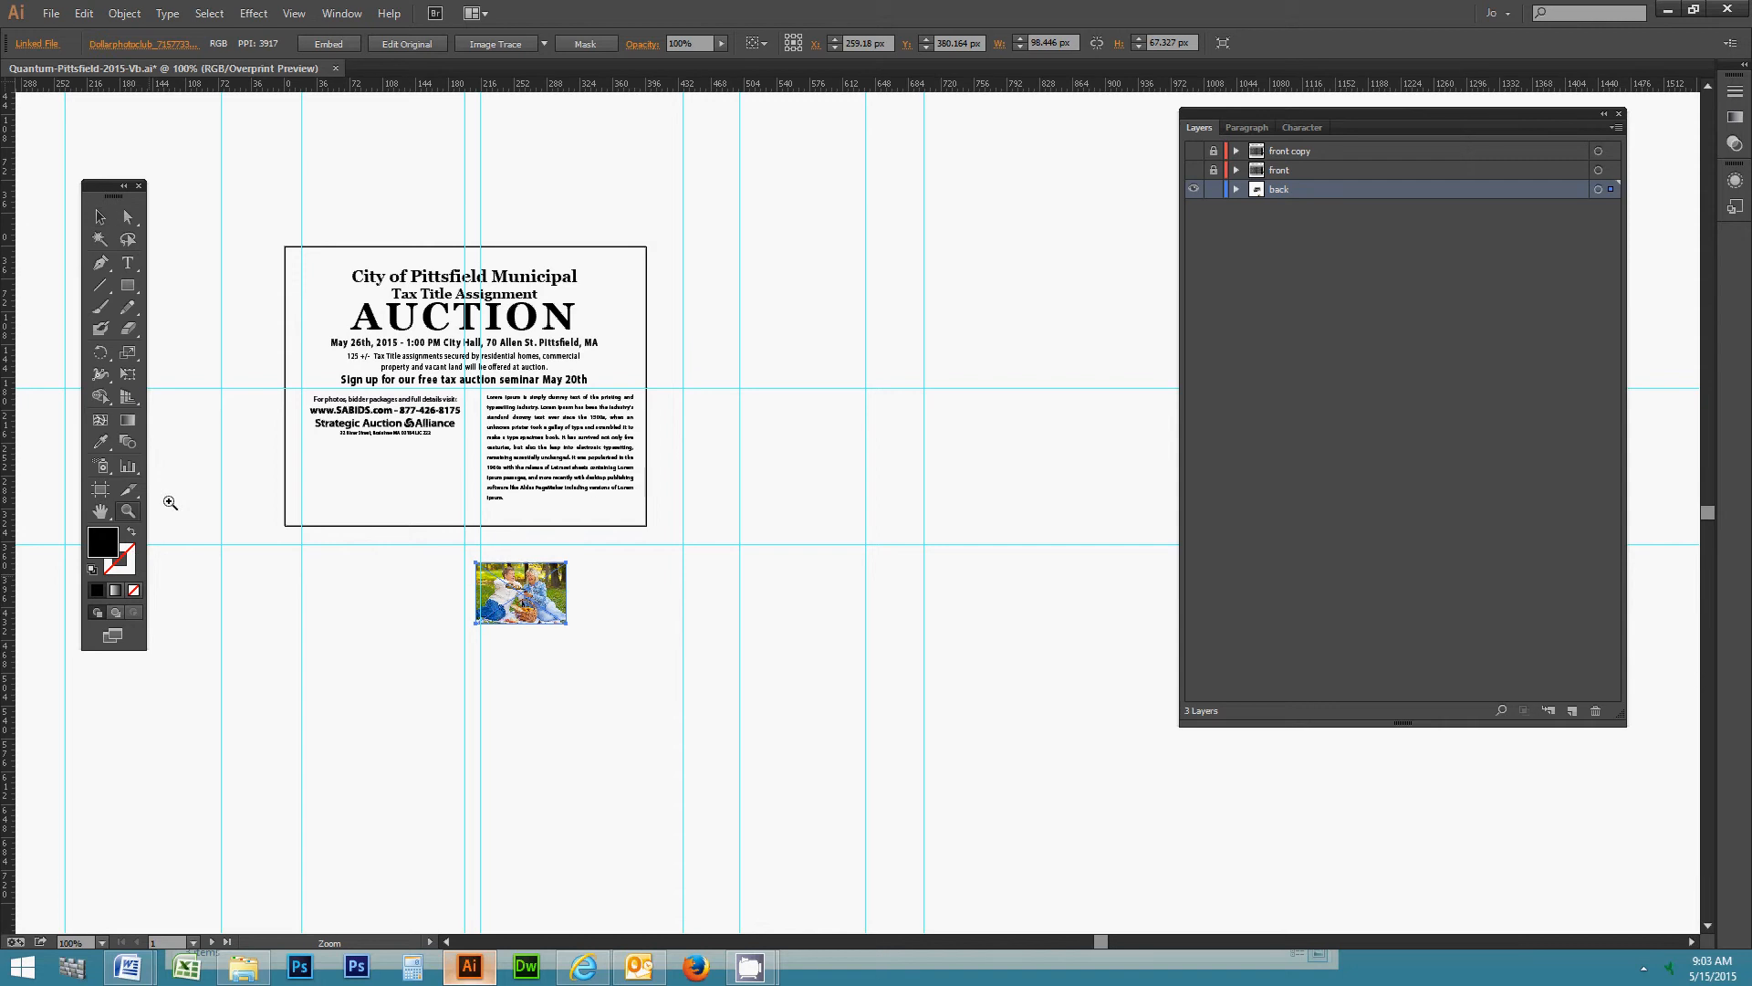
pyautogui.click(578, 487)
pyautogui.click(895, 496)
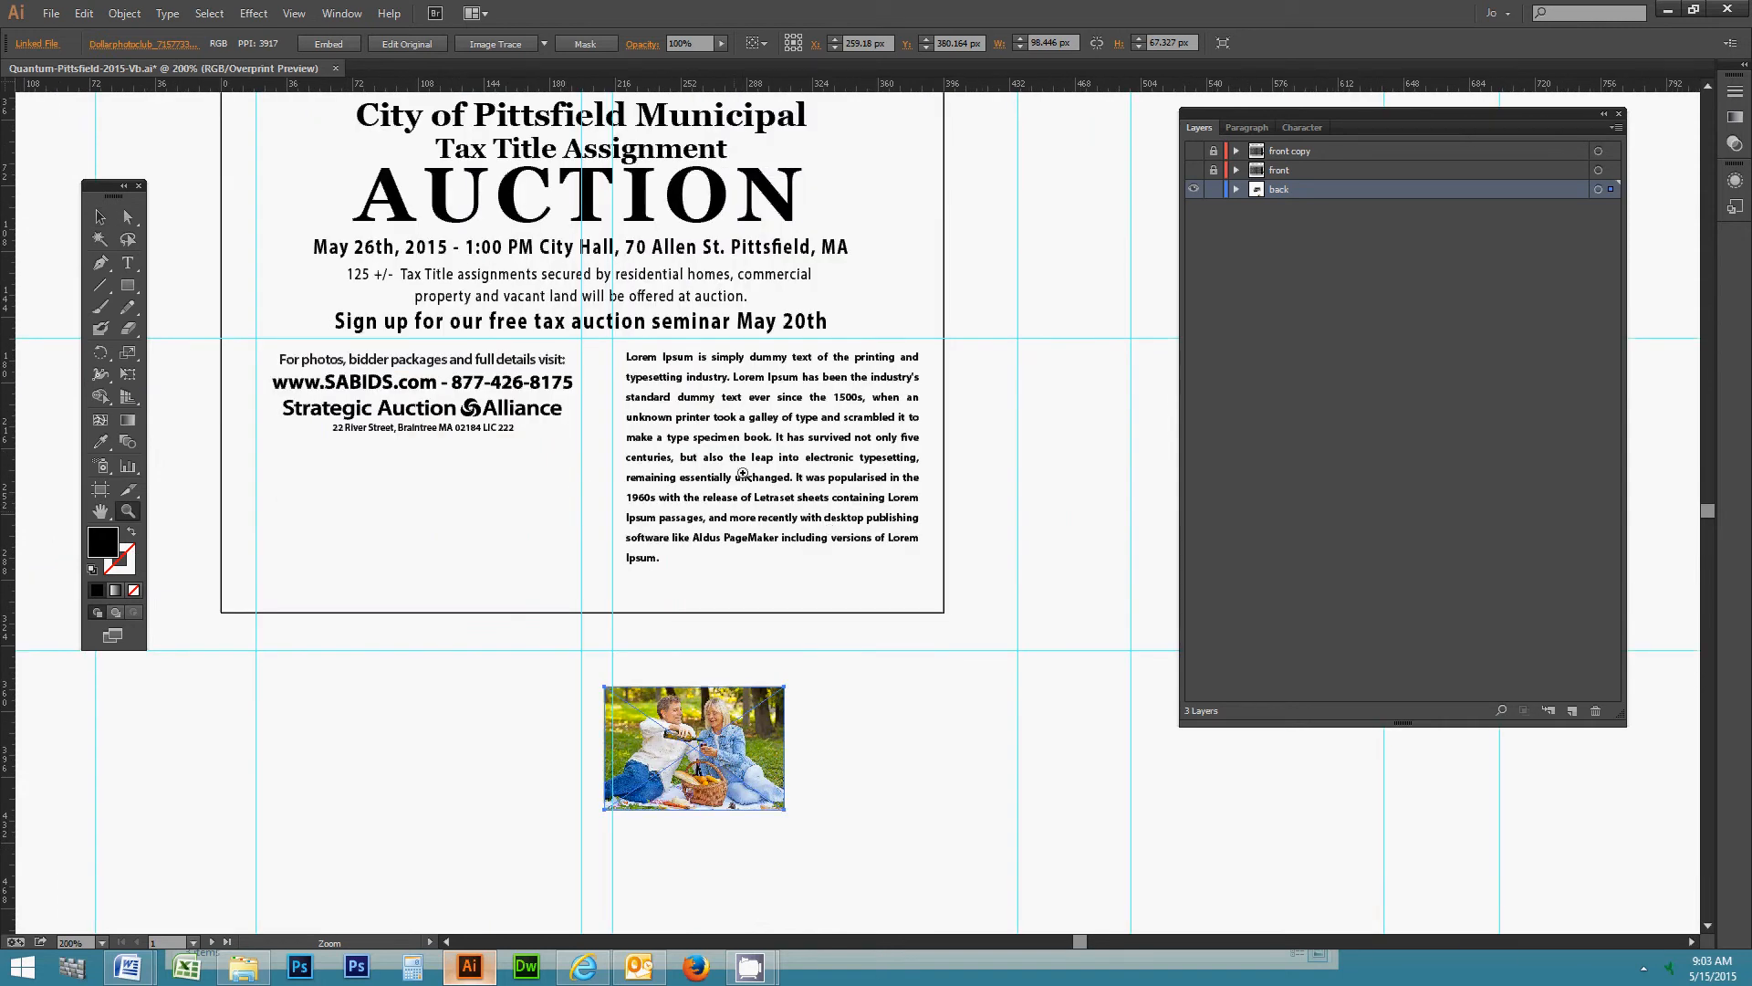
pyautogui.click(99, 217)
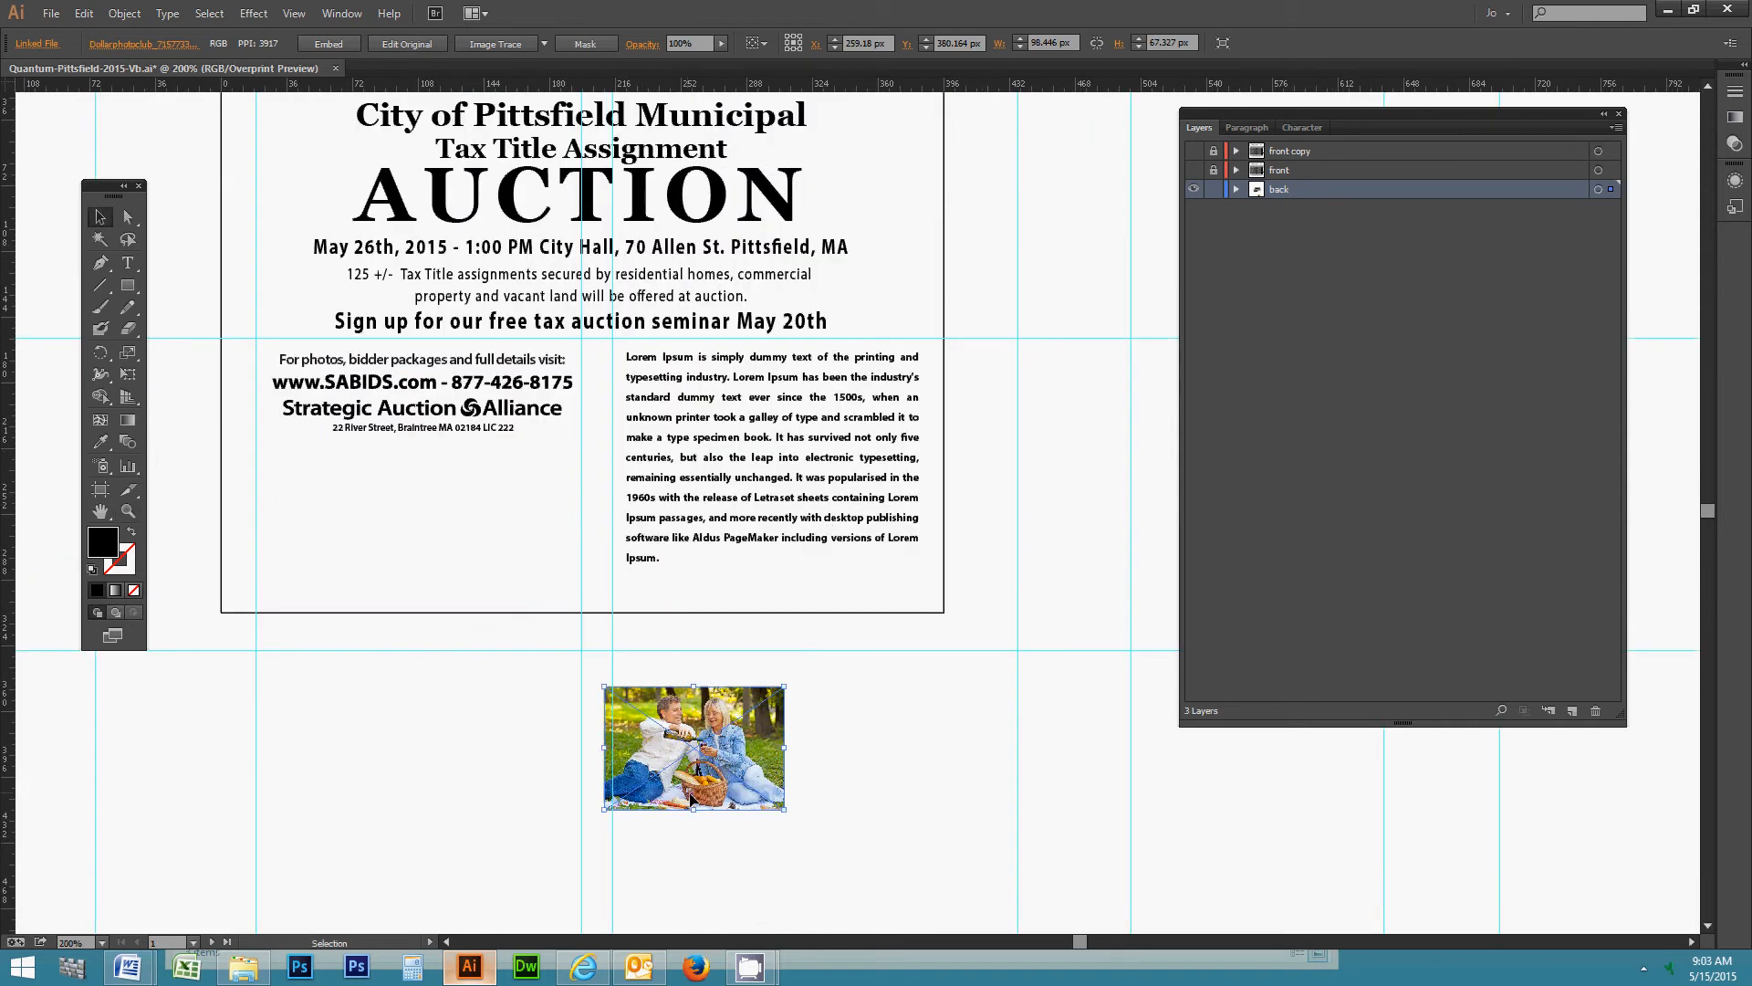
pyautogui.doubleClick(700, 767)
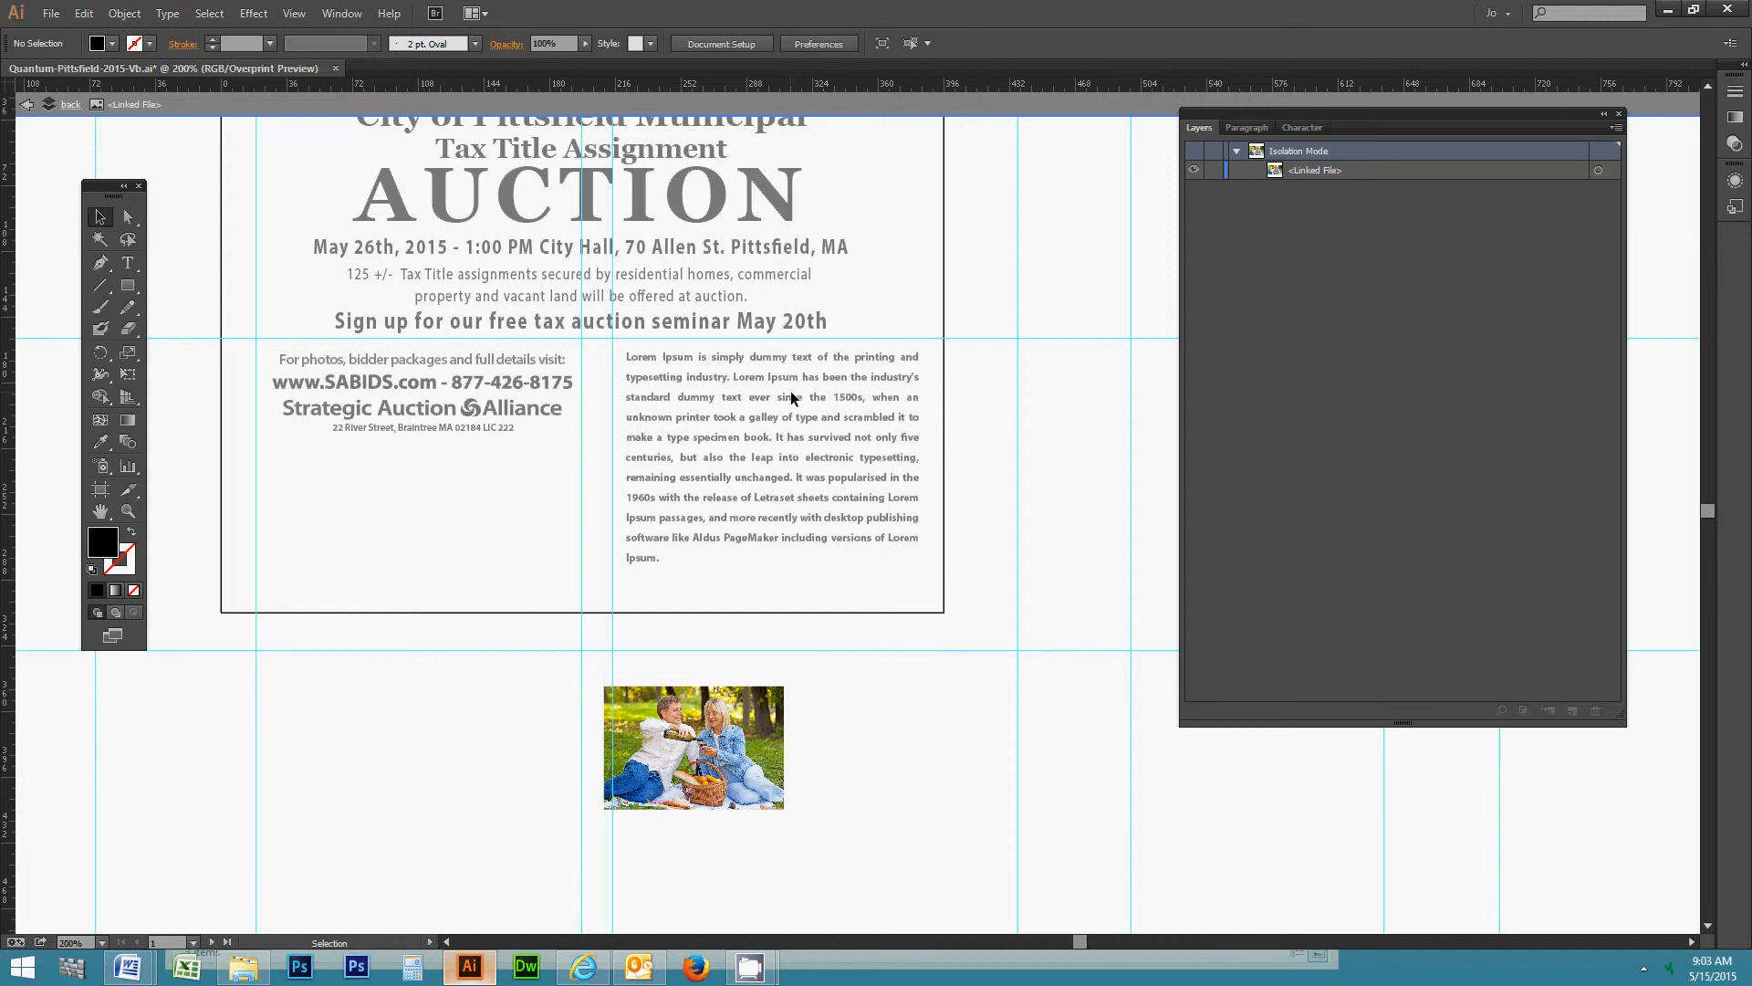
pyautogui.click(986, 104)
pyautogui.moveTo(676, 730); pyautogui.dragTo(686, 345)
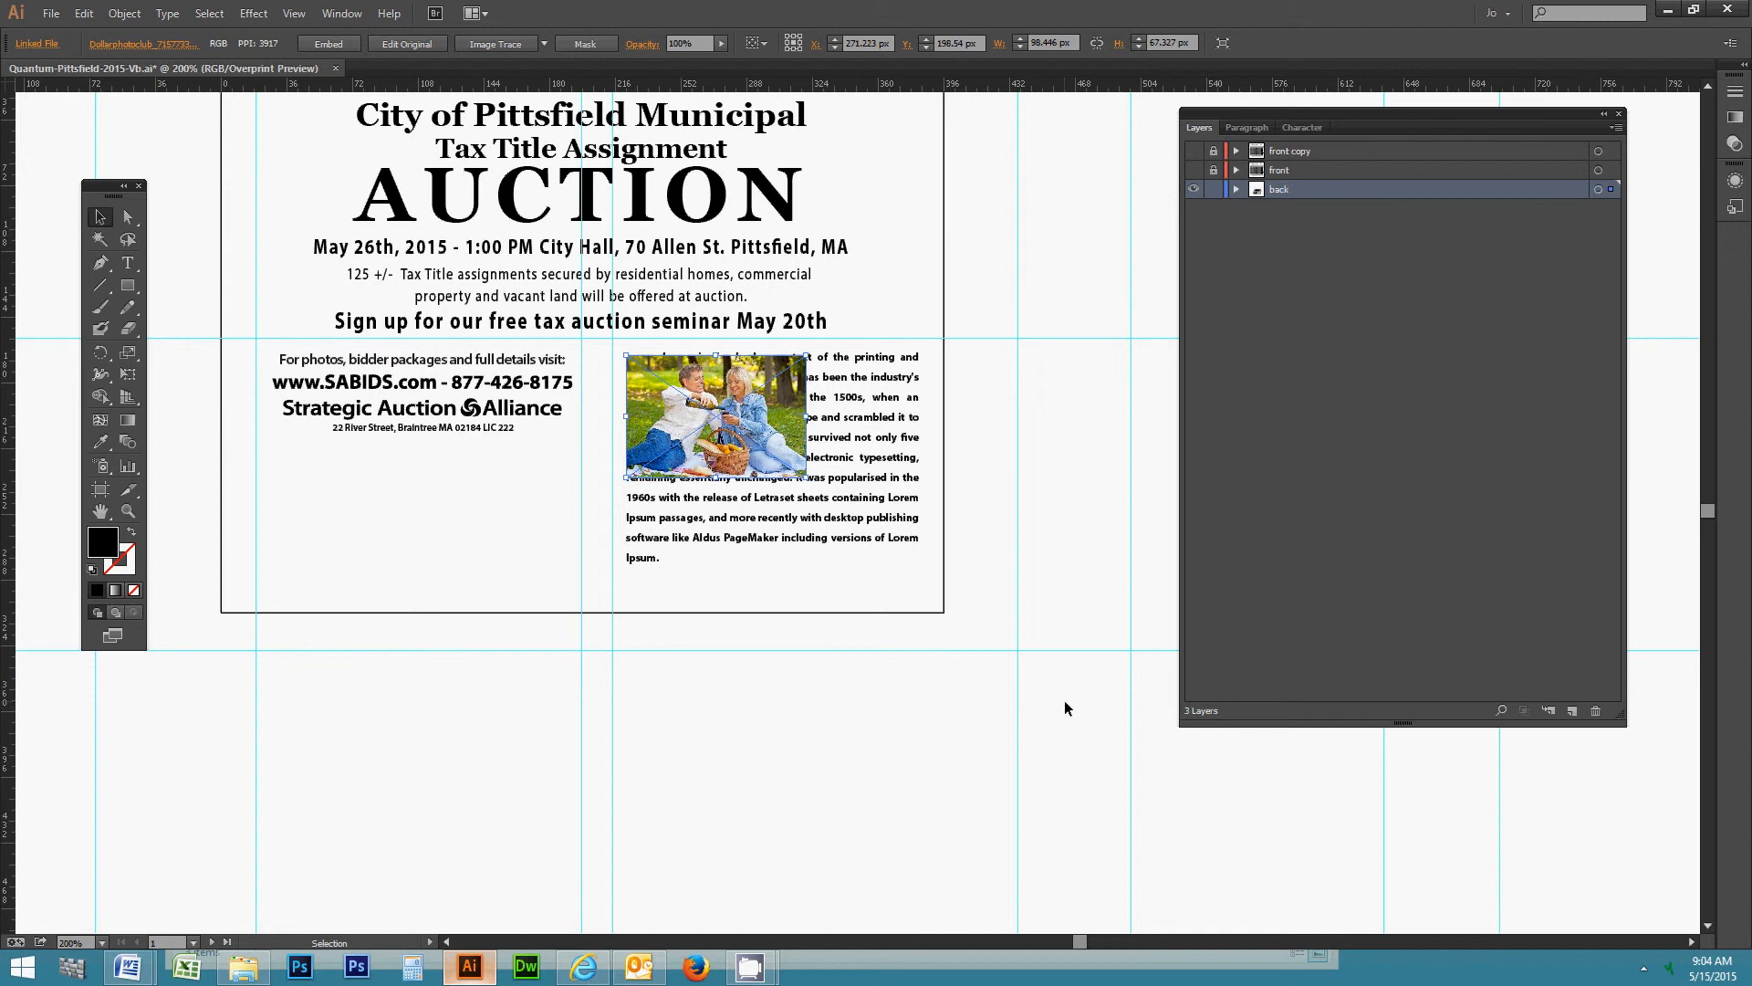
# - Nudge the photo slightly lower over the lorem ipsum text and leave everything deselected
pyautogui.press('space')
pyautogui.moveTo(993, 462); pyautogui.dragTo(952, 641)
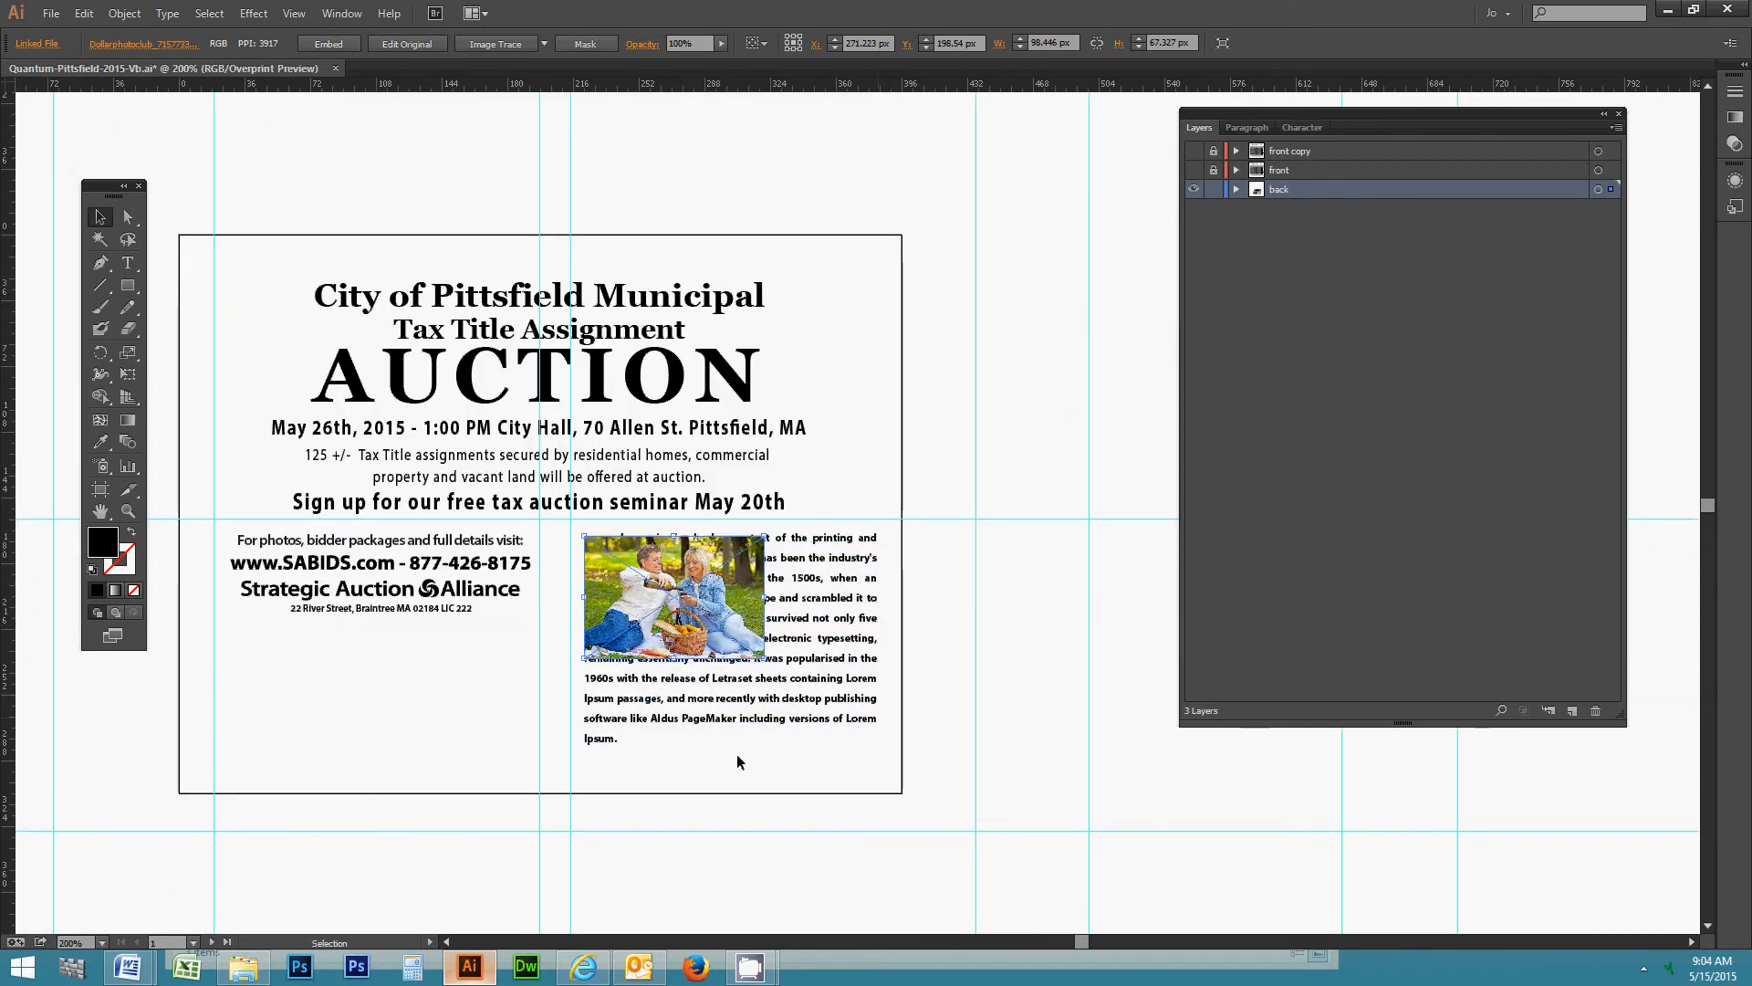
pyautogui.click(503, 661)
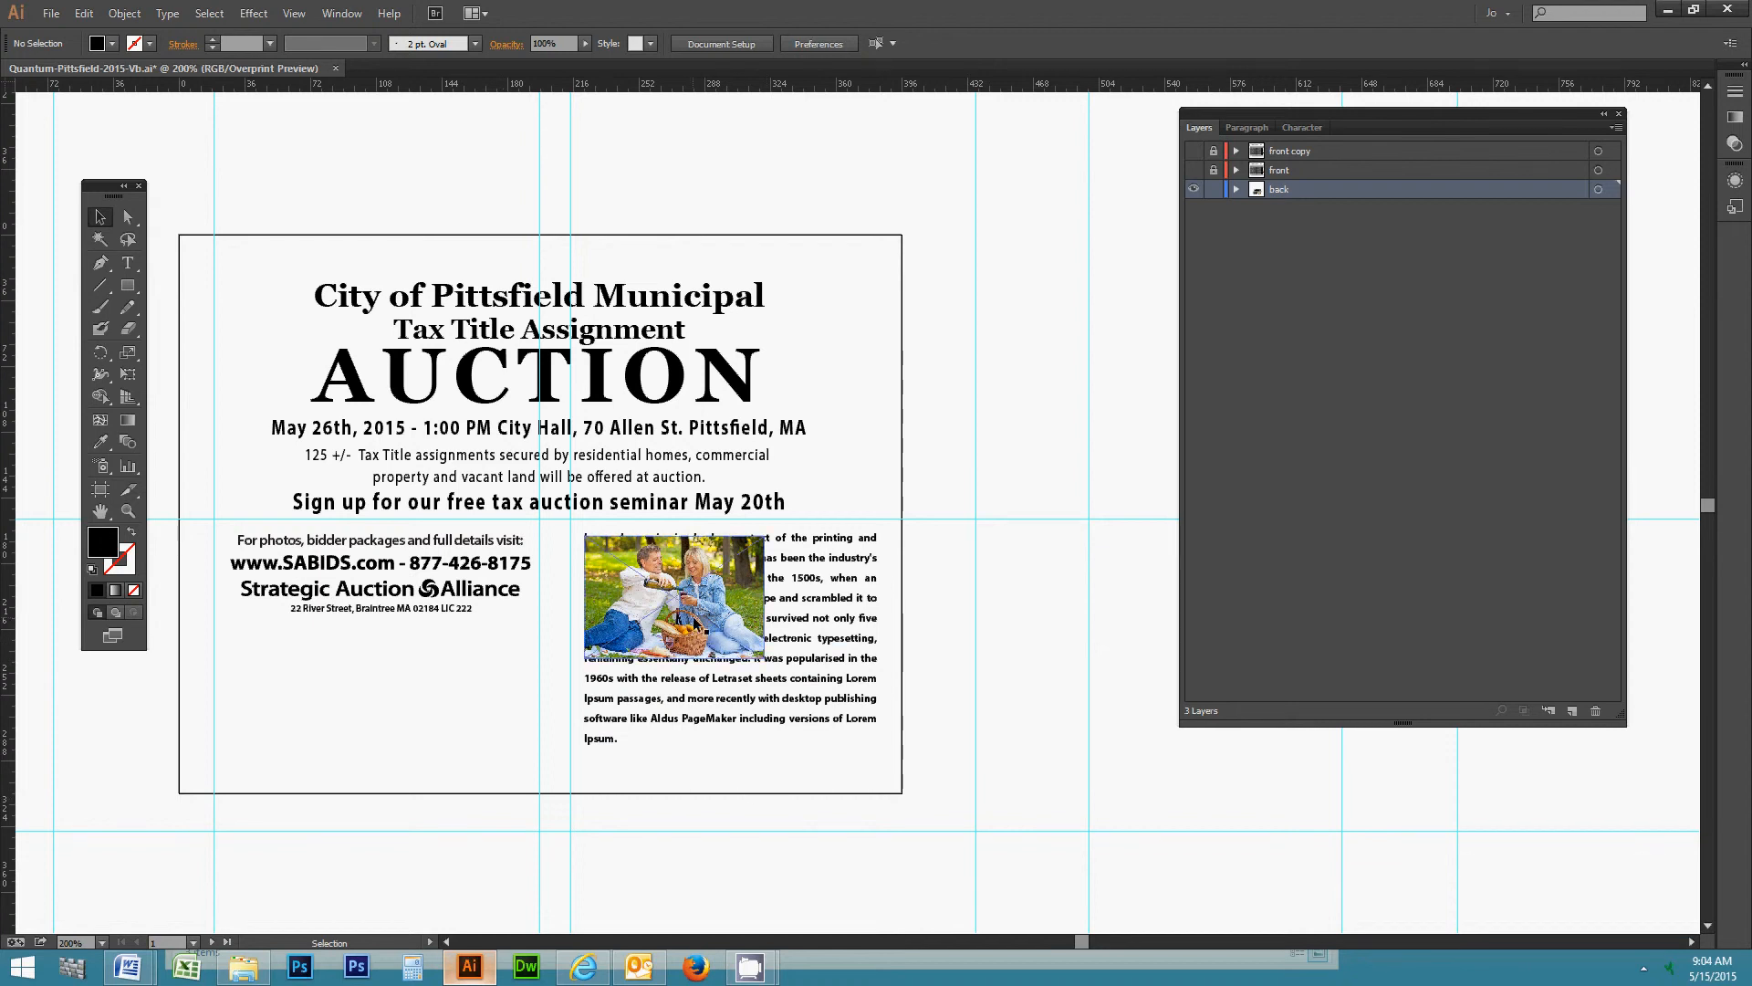
pyautogui.moveTo(693, 620); pyautogui.dragTo(695, 626)
pyautogui.click(828, 655)
pyautogui.click(743, 610)
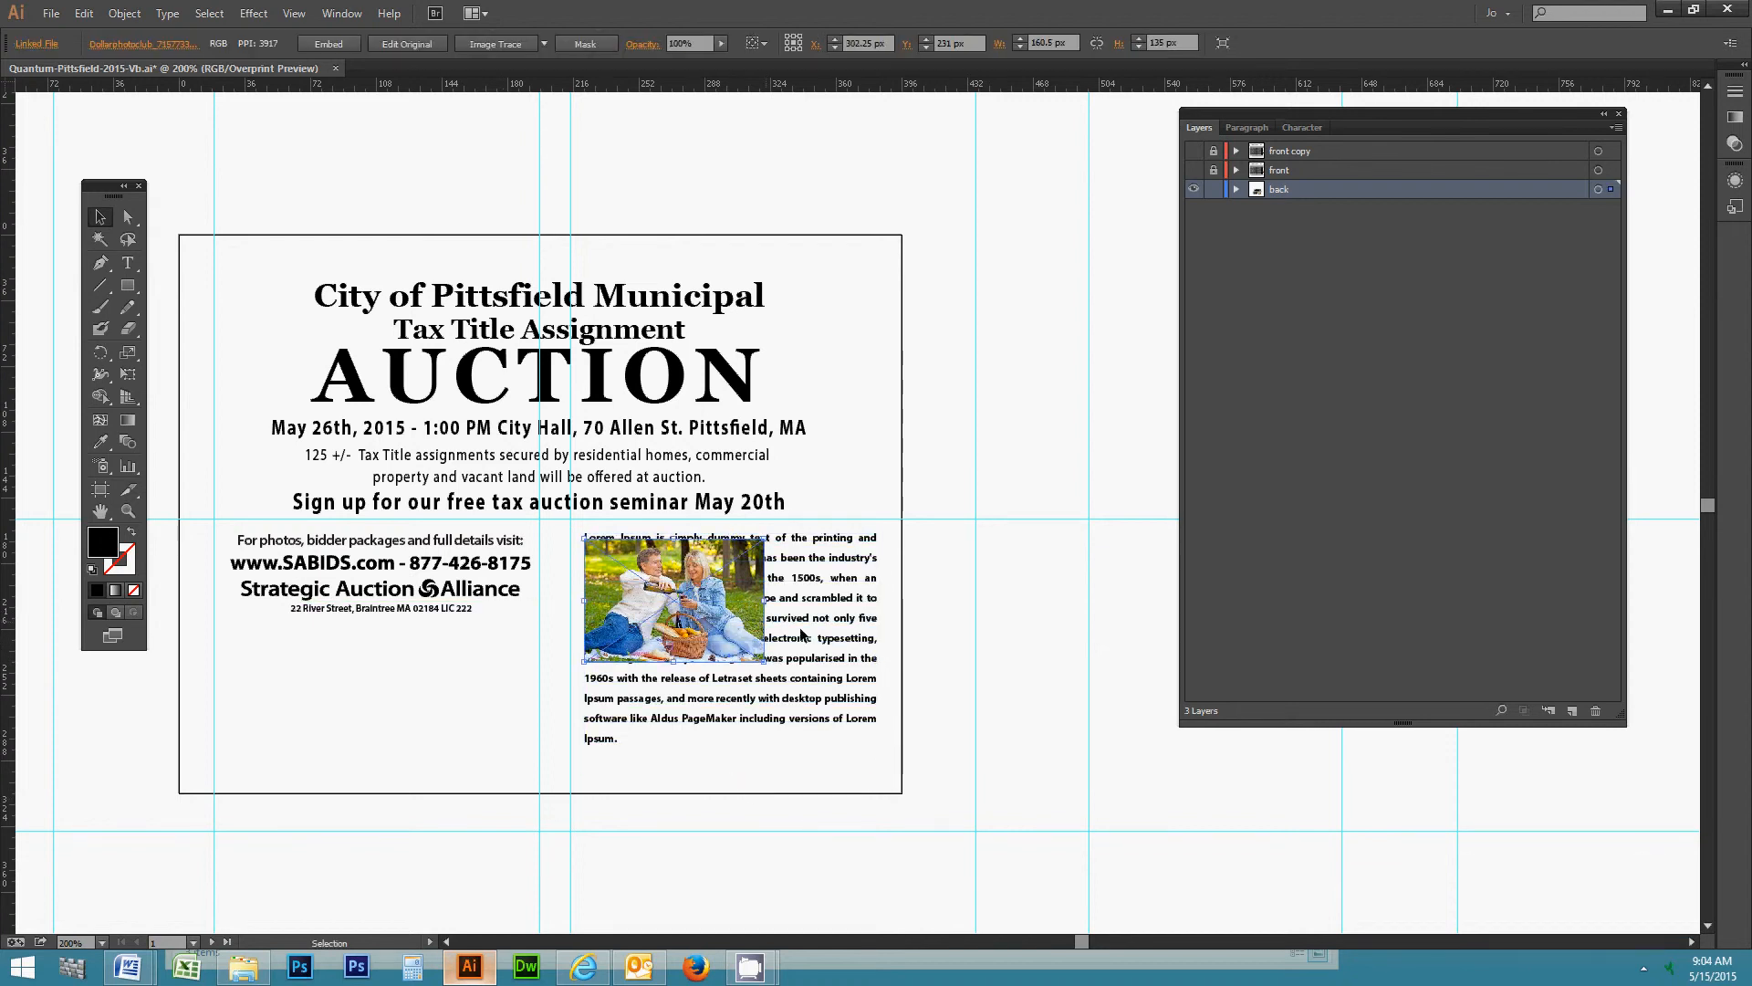
pyautogui.click(806, 631)
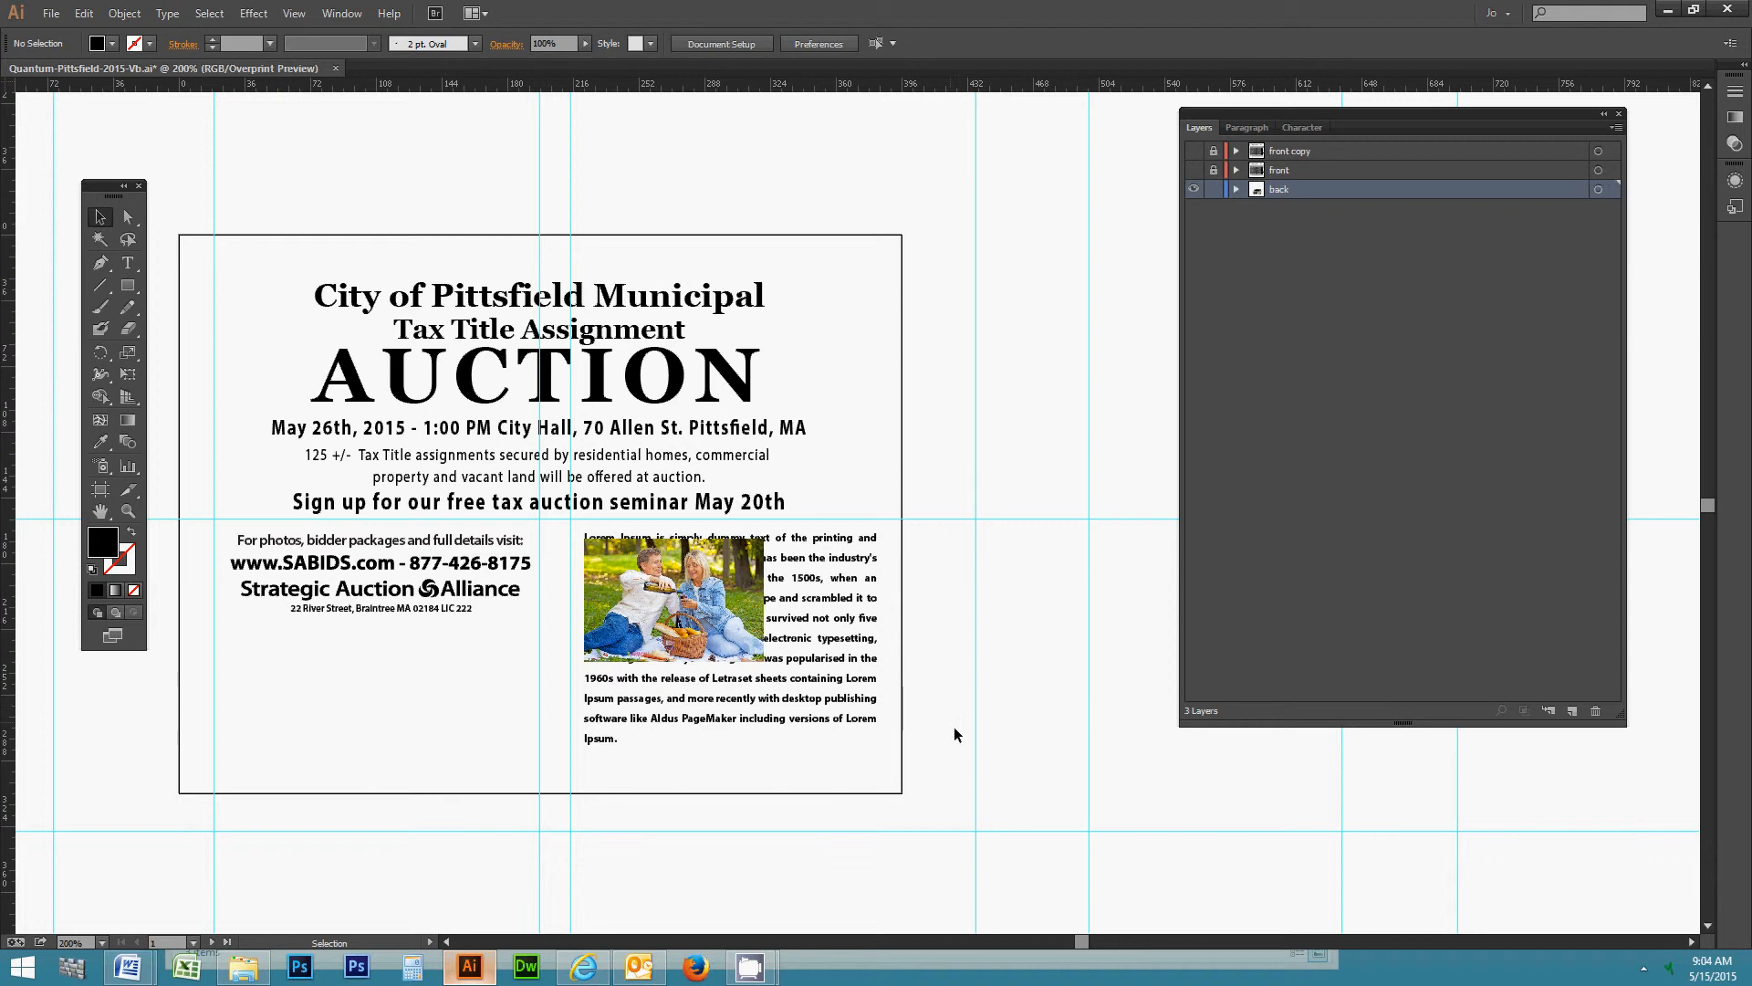
# - Try selecting the photo and the lorem ipsum text block together, both by marquee and one after the other
pyautogui.moveTo(952, 749); pyautogui.dragTo(689, 549)
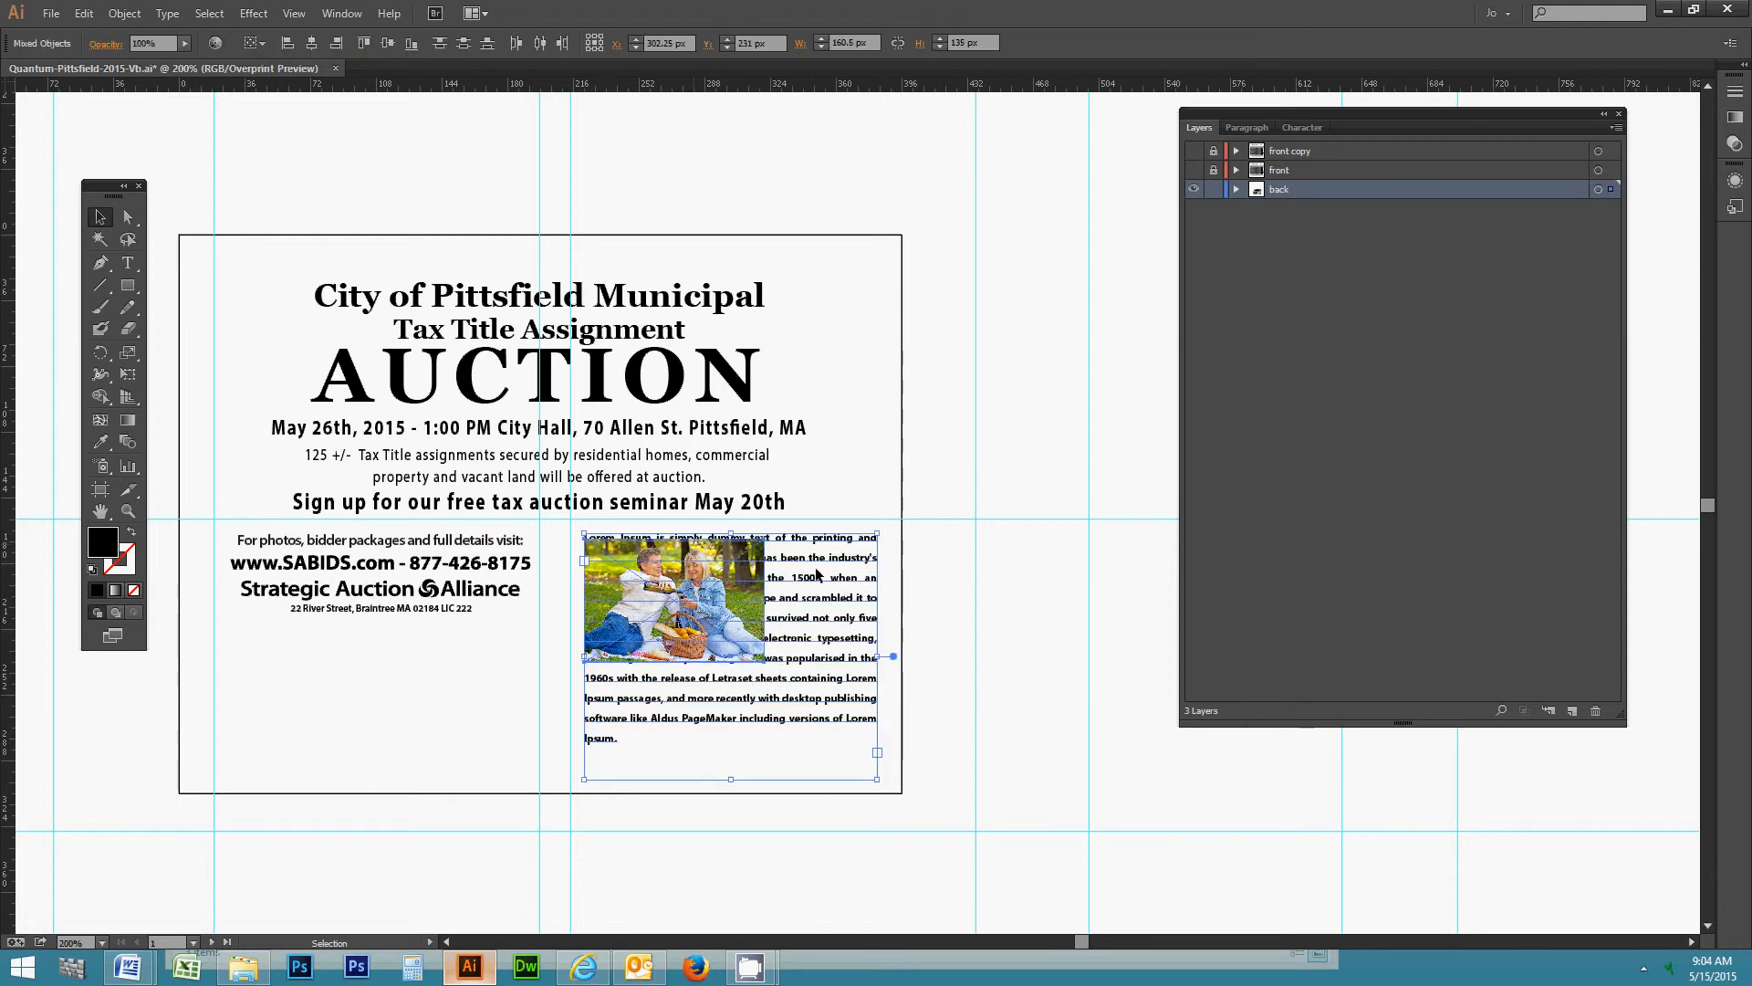
pyautogui.click(937, 715)
pyautogui.moveTo(902, 600); pyautogui.dragTo(751, 606)
pyautogui.click(689, 599)
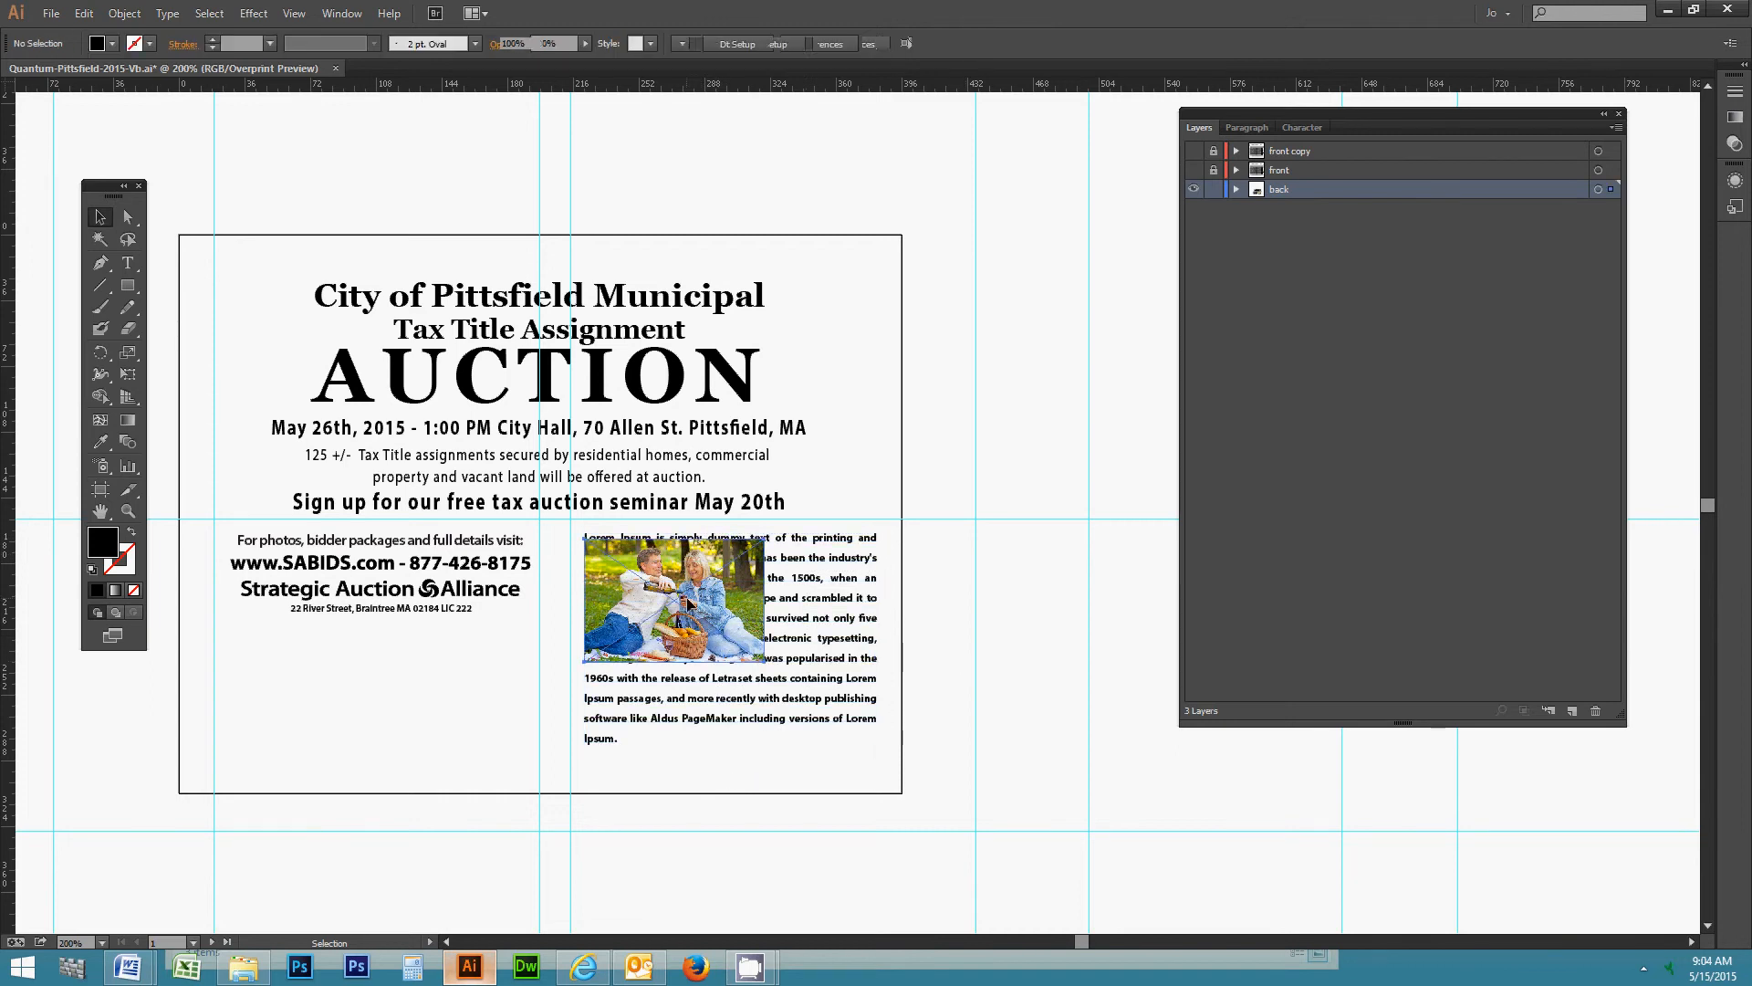
pyautogui.keyDown('shift'); pyautogui.click(823, 561); pyautogui.keyUp('shift')
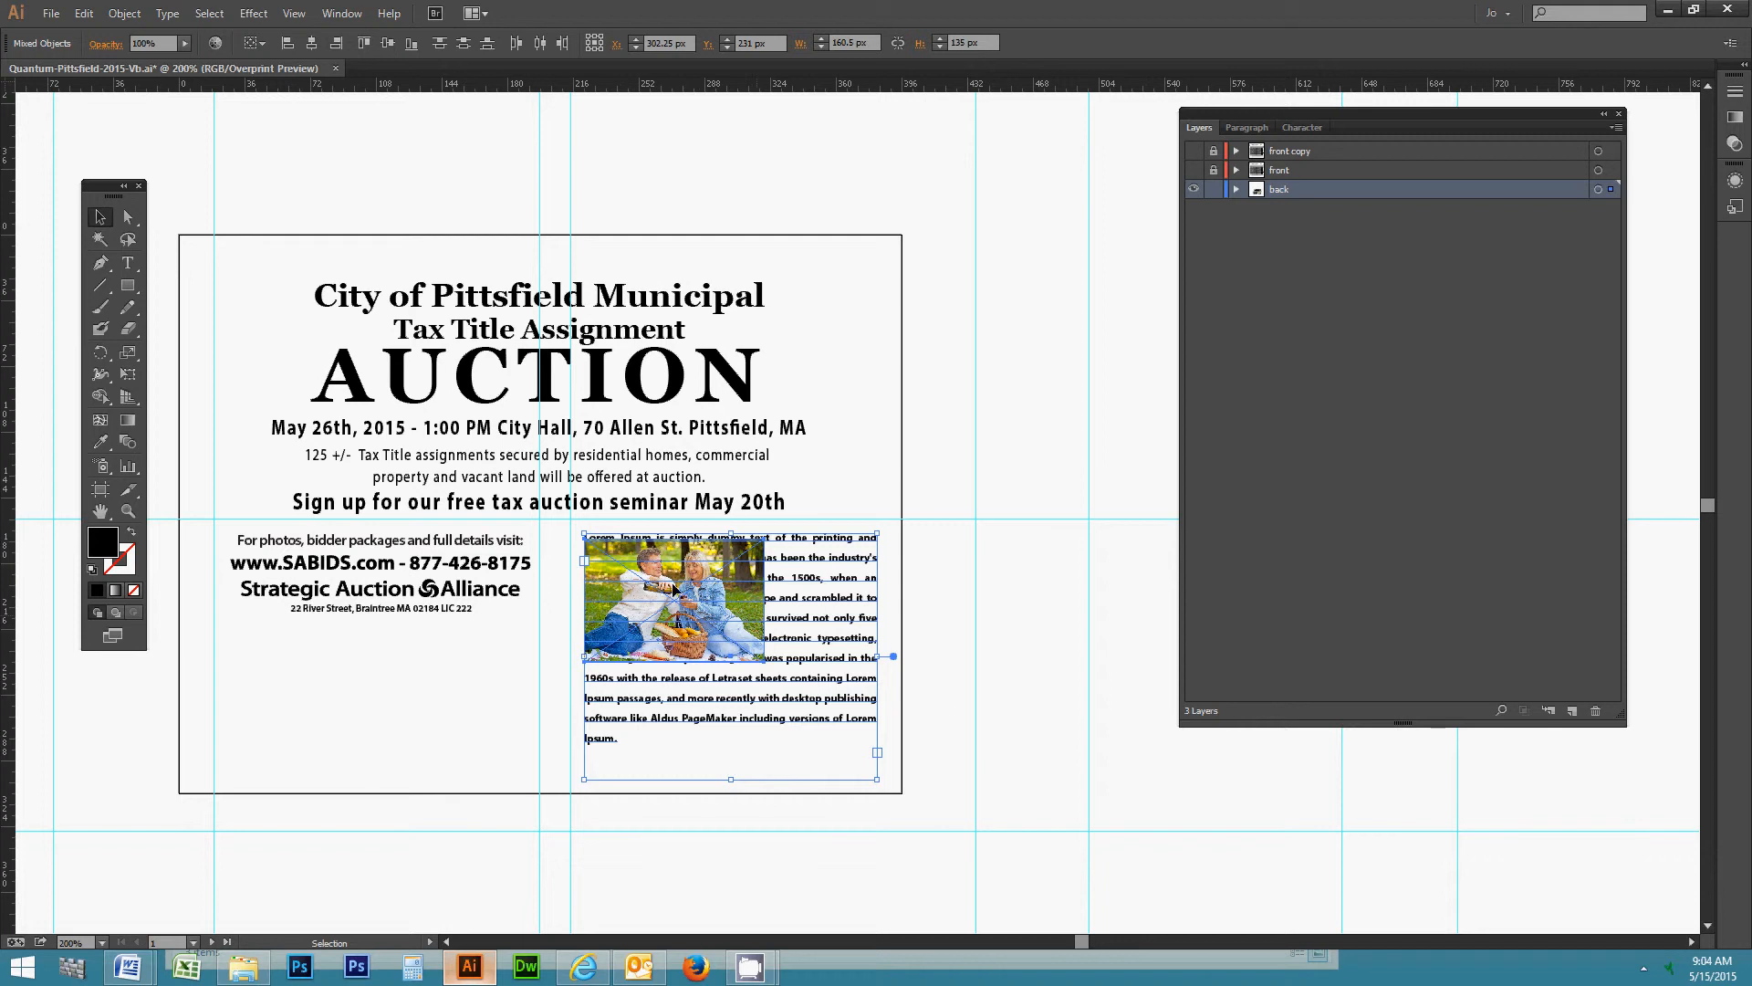
pyautogui.moveTo(943, 694); pyautogui.dragTo(706, 563)
pyautogui.click(927, 621)
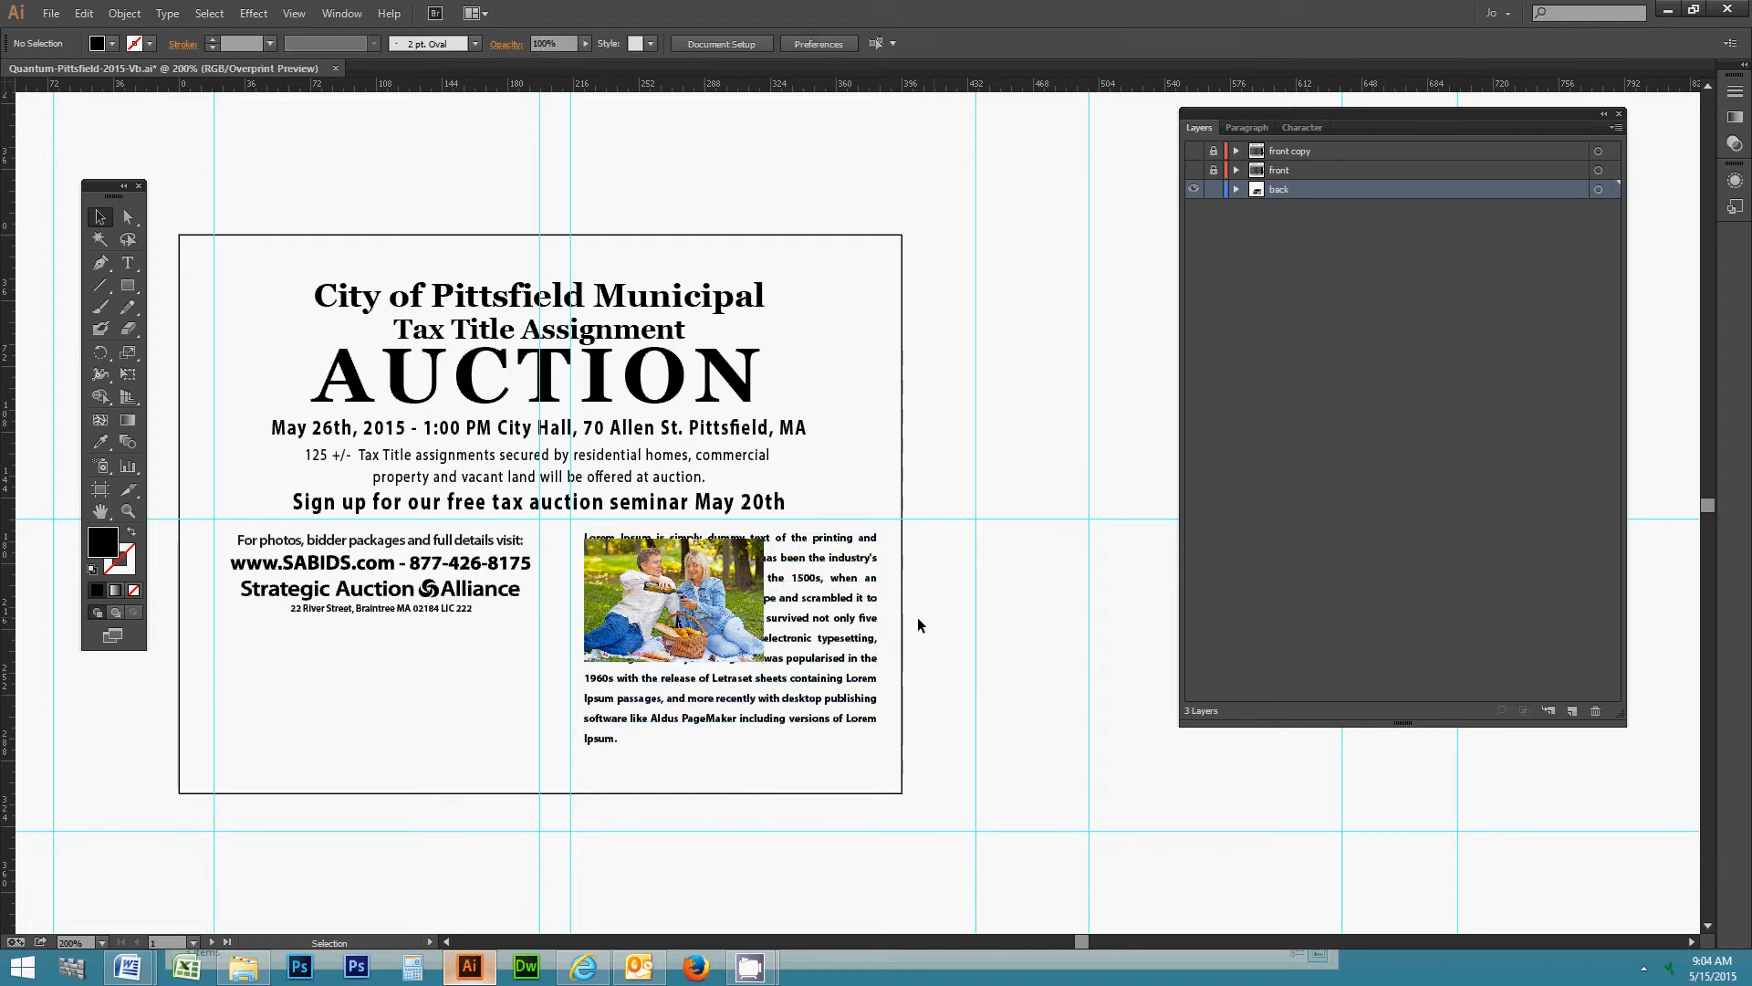
# - Expand the back layer and toggle the lorem ipsum text's visibility to identify its entry in the layer stack
pyautogui.click(1236, 188)
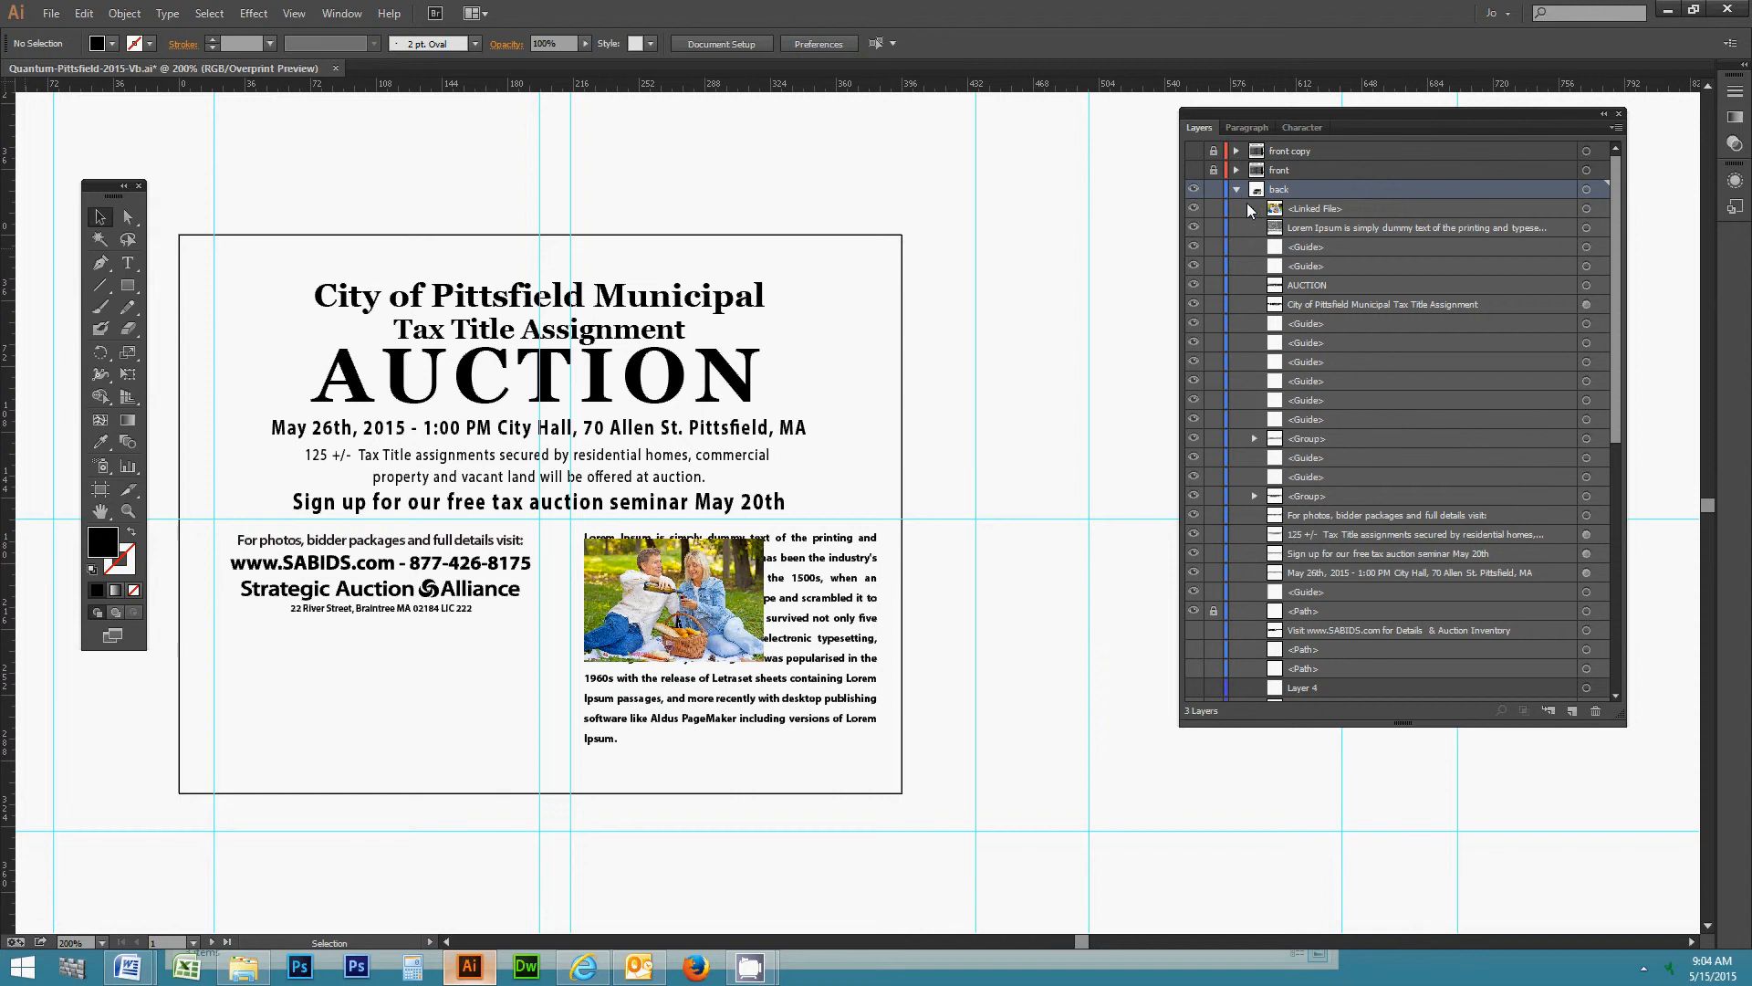
pyautogui.click(842, 639)
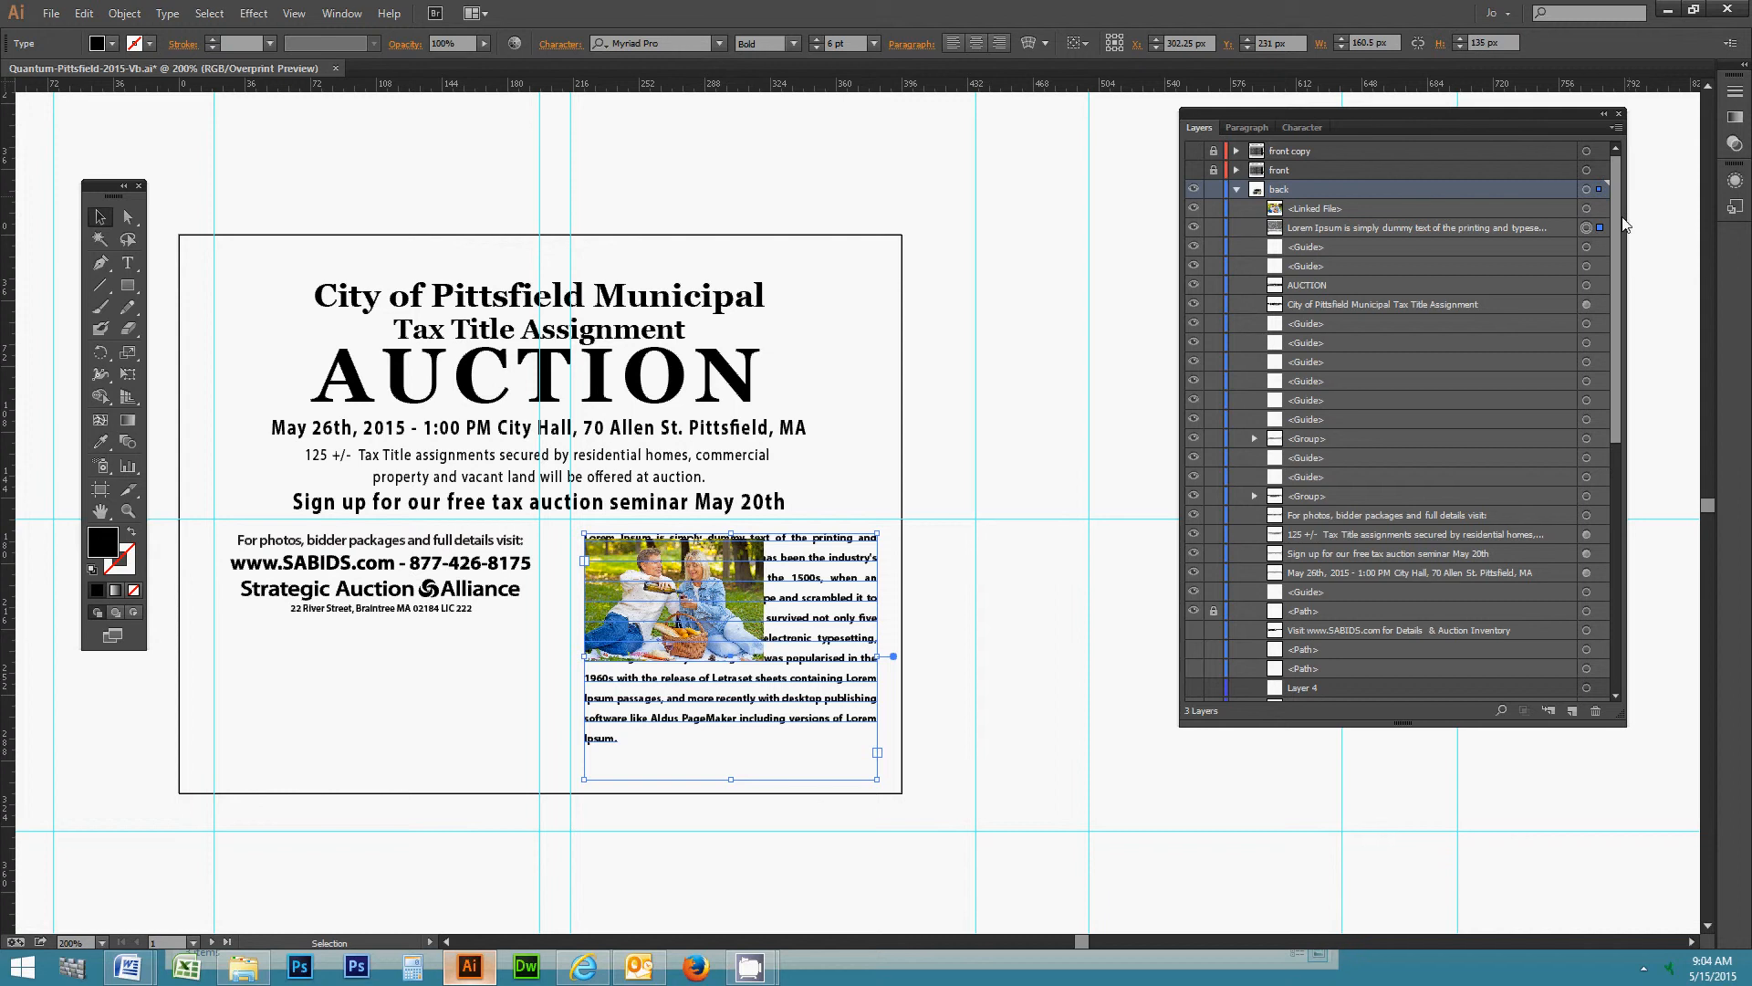
pyautogui.click(1194, 227)
pyautogui.click(1193, 228)
pyautogui.click(1194, 227)
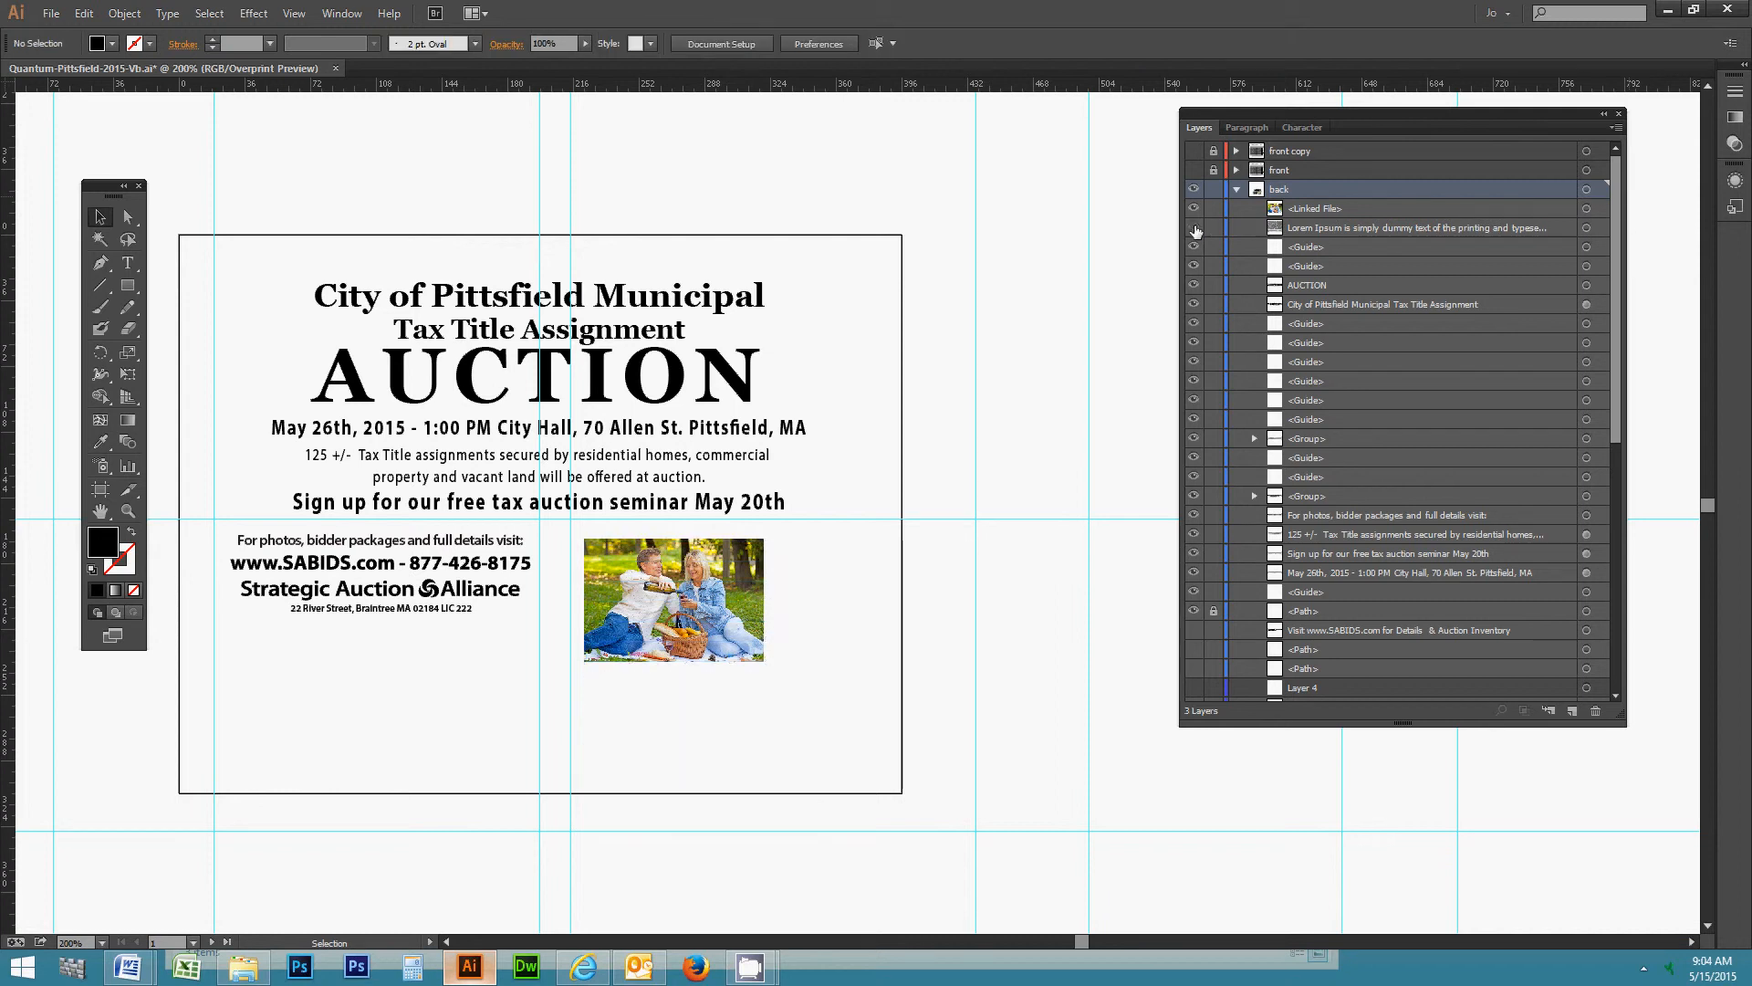
pyautogui.click(1193, 228)
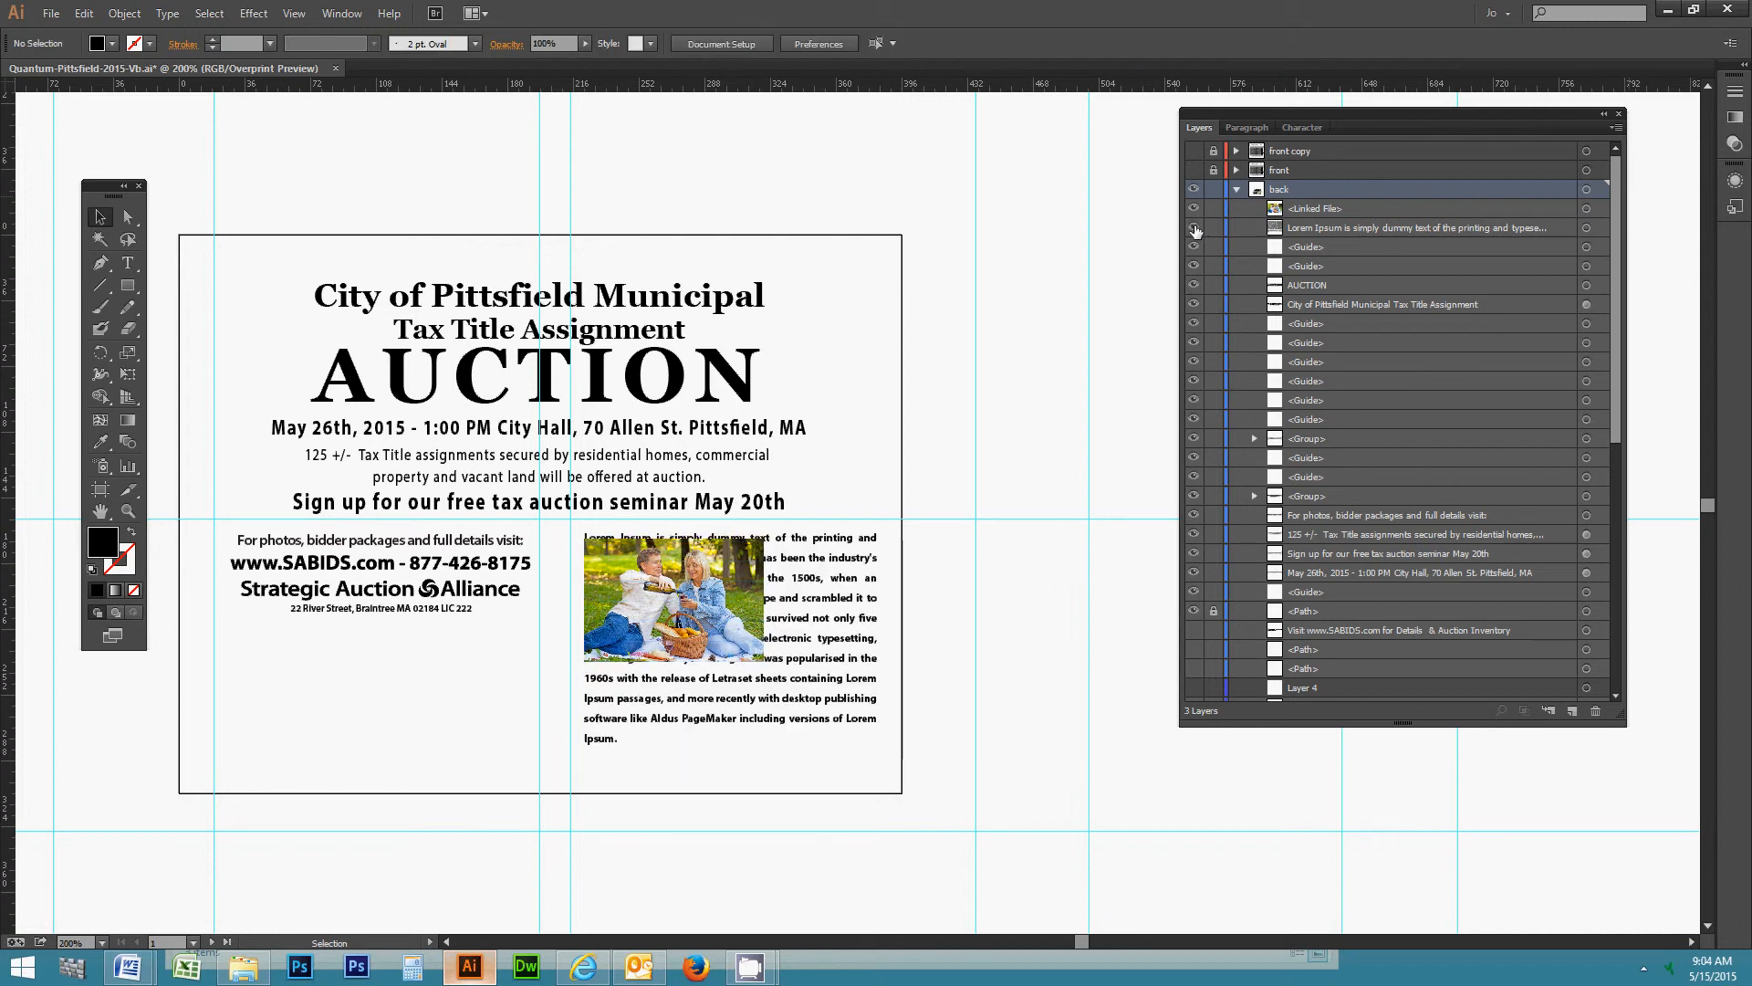
# - Toggle the linked photo's visibility to check its position above the lorem ipsum text in the layer stack
pyautogui.click(724, 578)
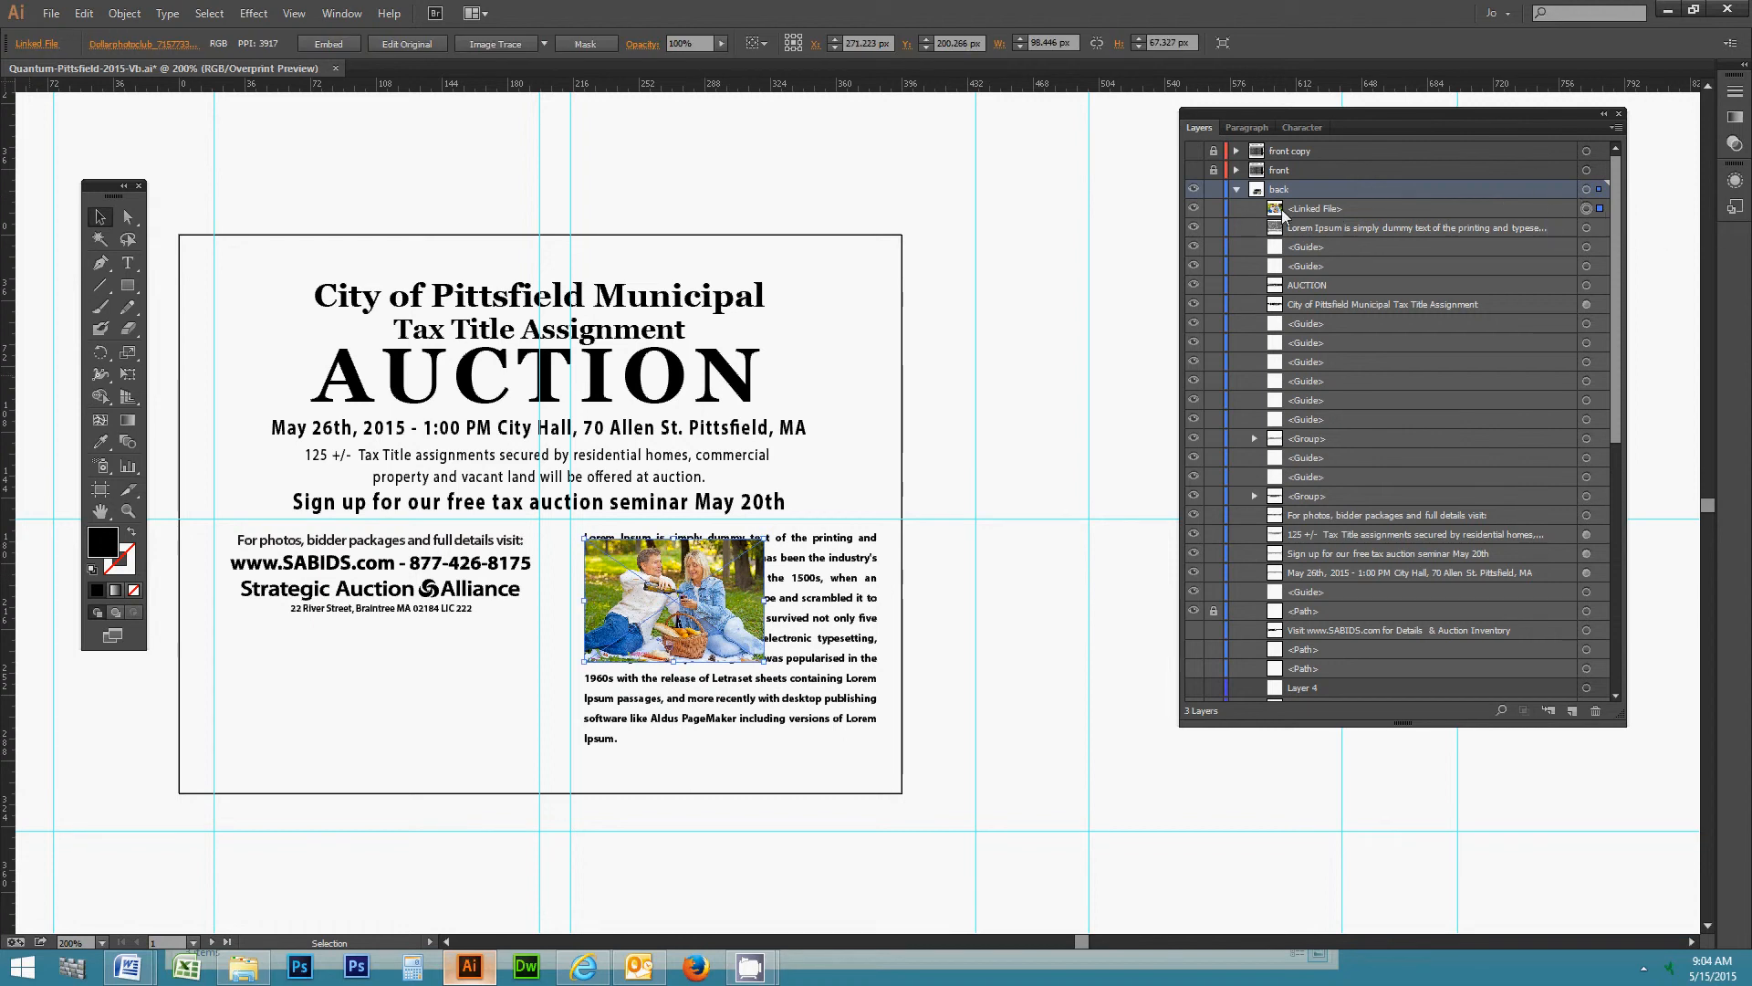
pyautogui.click(1194, 209)
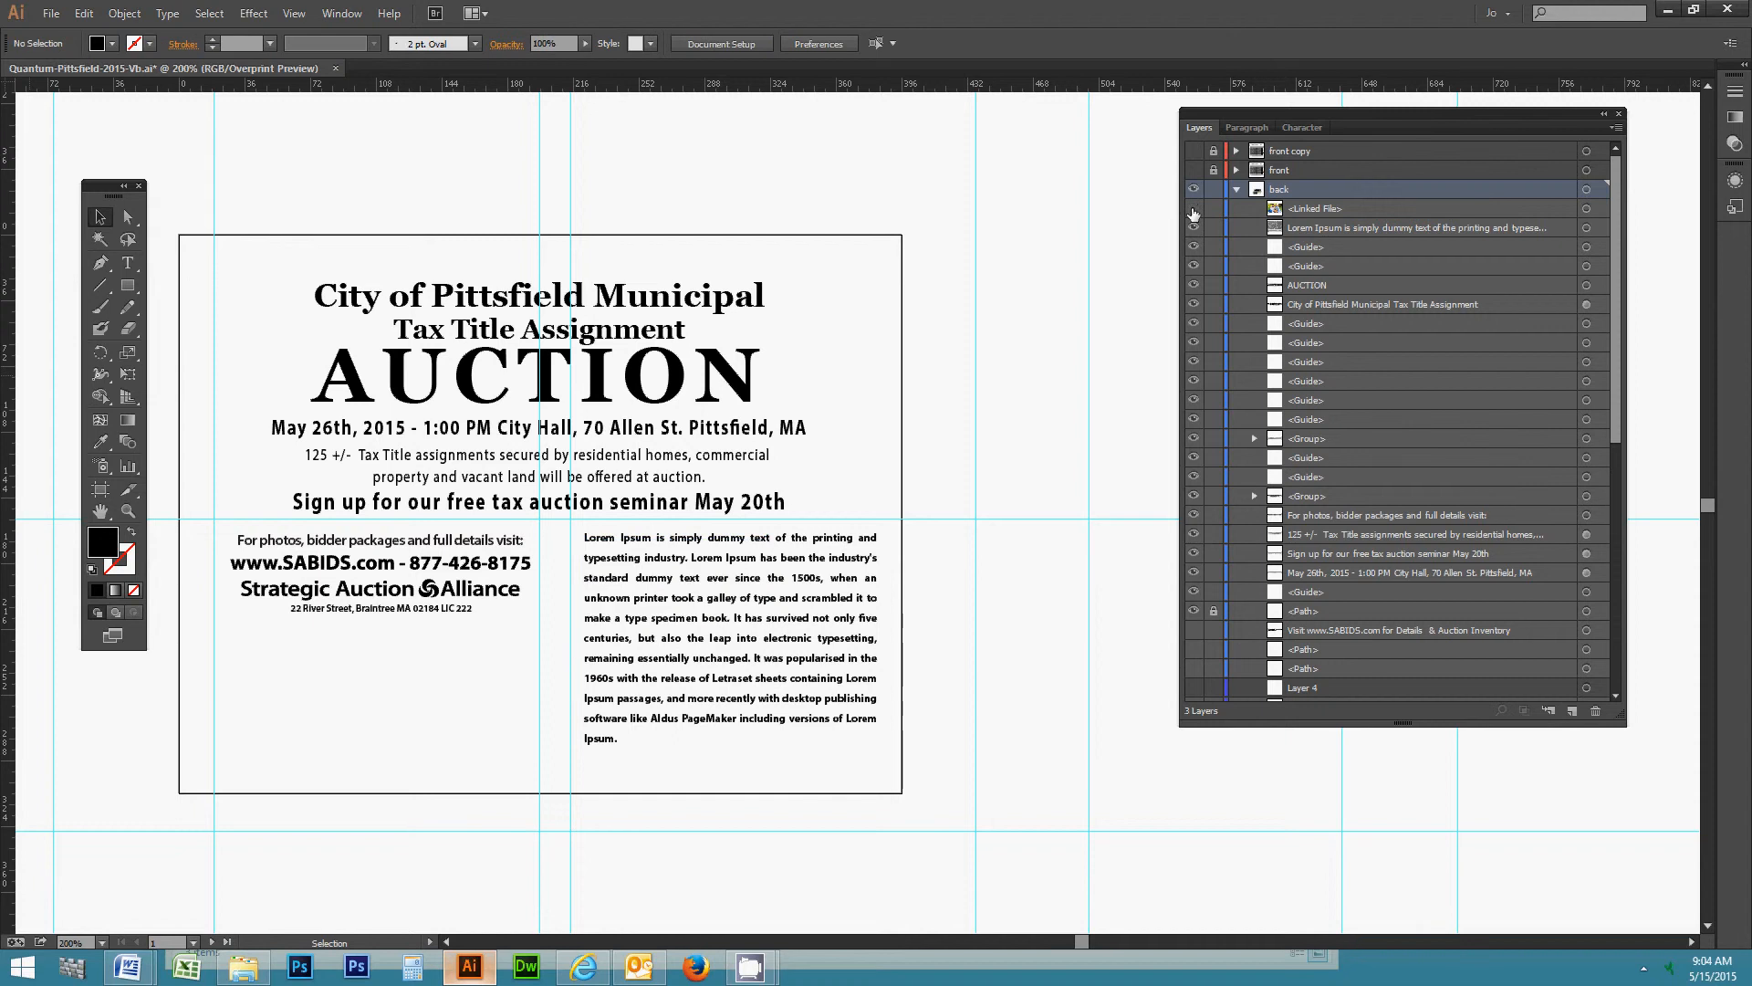
pyautogui.click(1193, 209)
pyautogui.click(1323, 208)
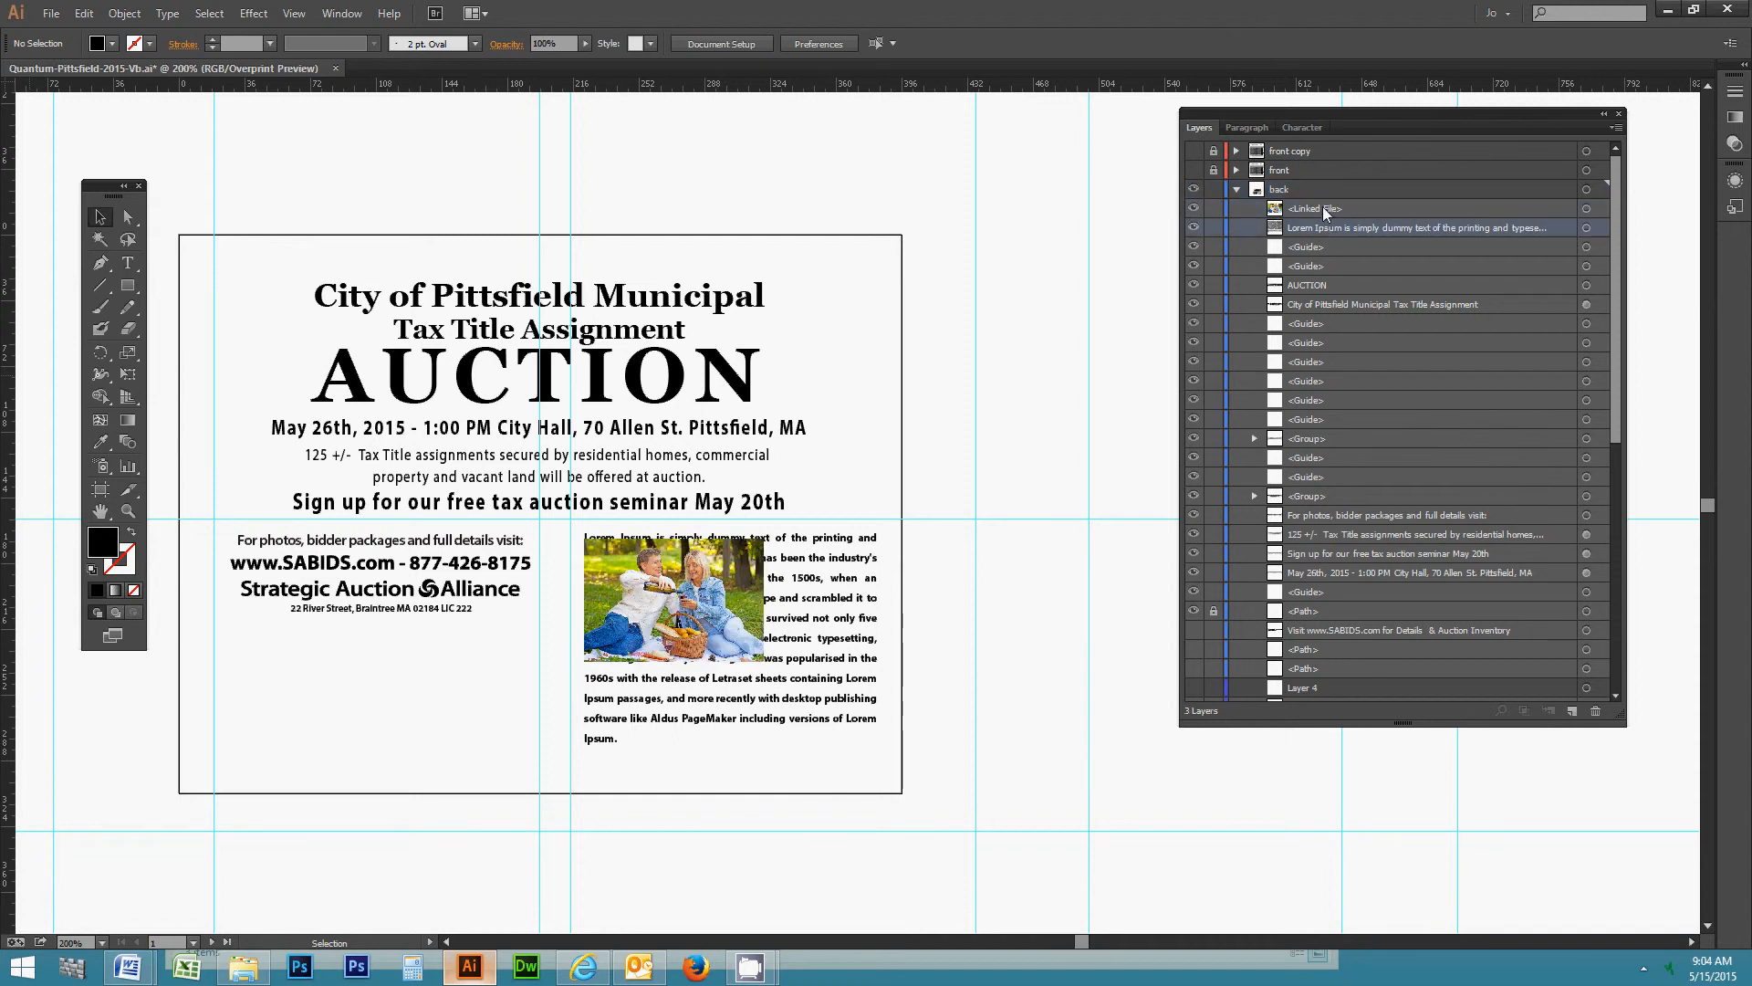
# - Select the photo and the lorem ipsum text together and make a text wrap, accepting the wrap for all selected objects
pyautogui.click(746, 564)
pyautogui.keyDown('shift'); pyautogui.click(836, 557); pyautogui.keyUp('shift')
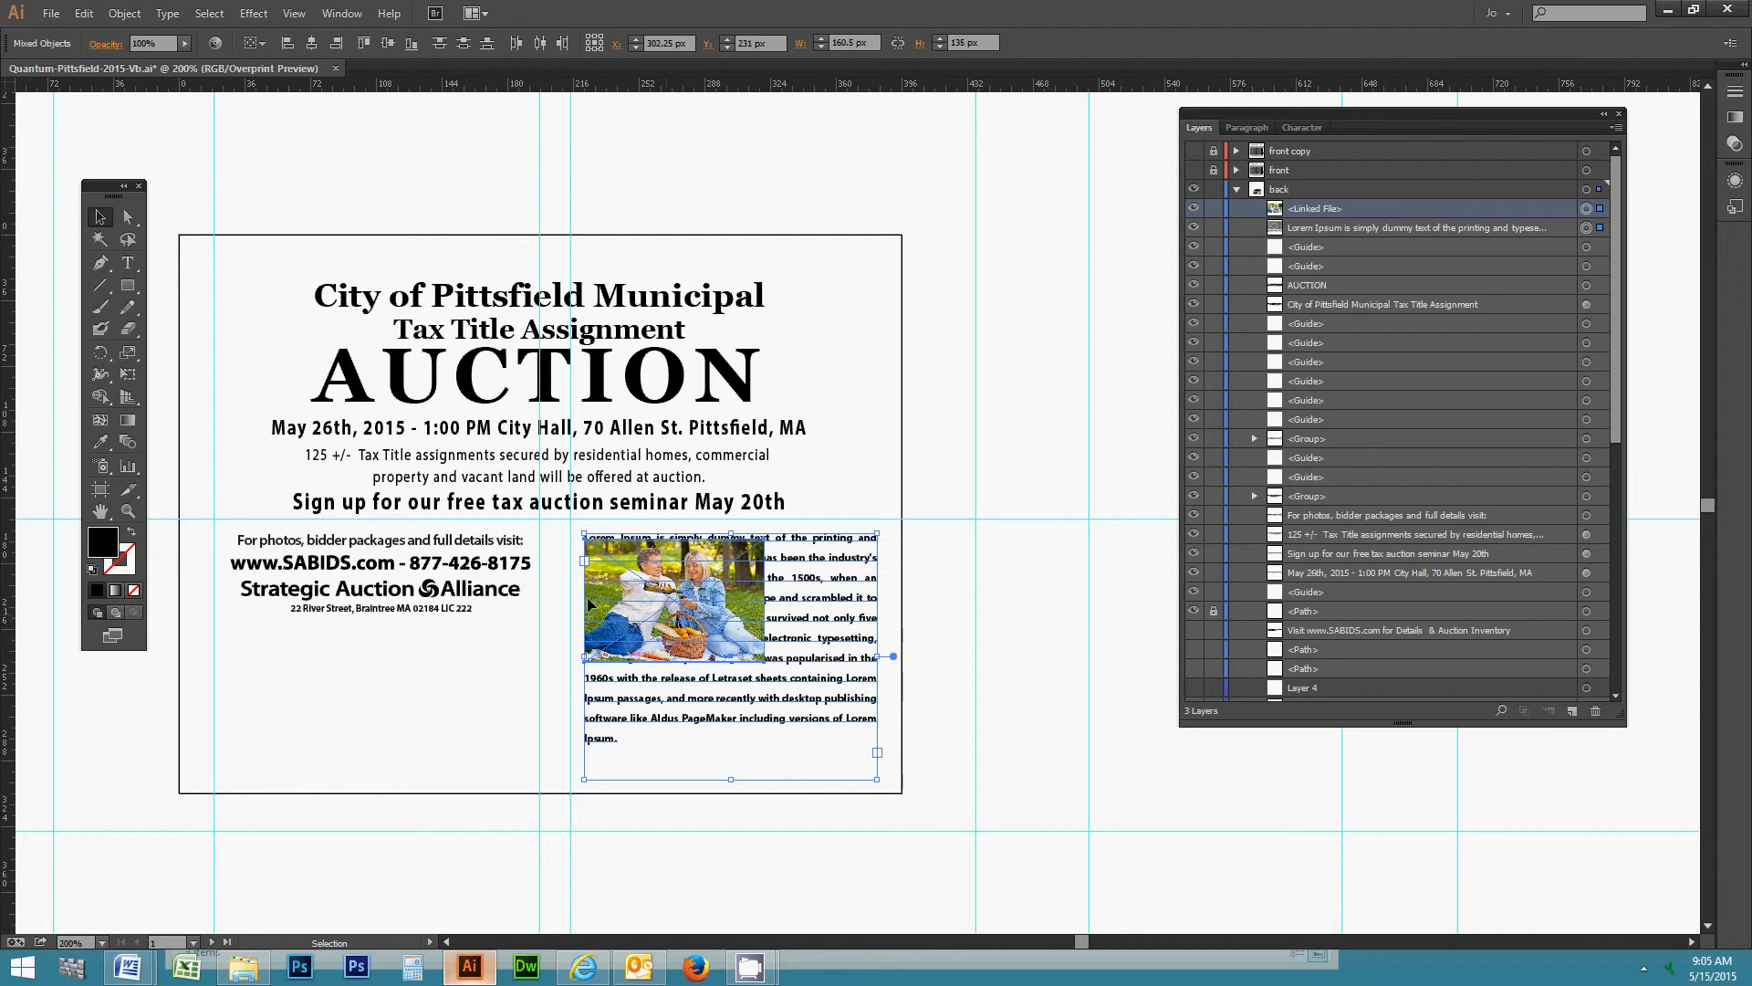
pyautogui.click(118, 14)
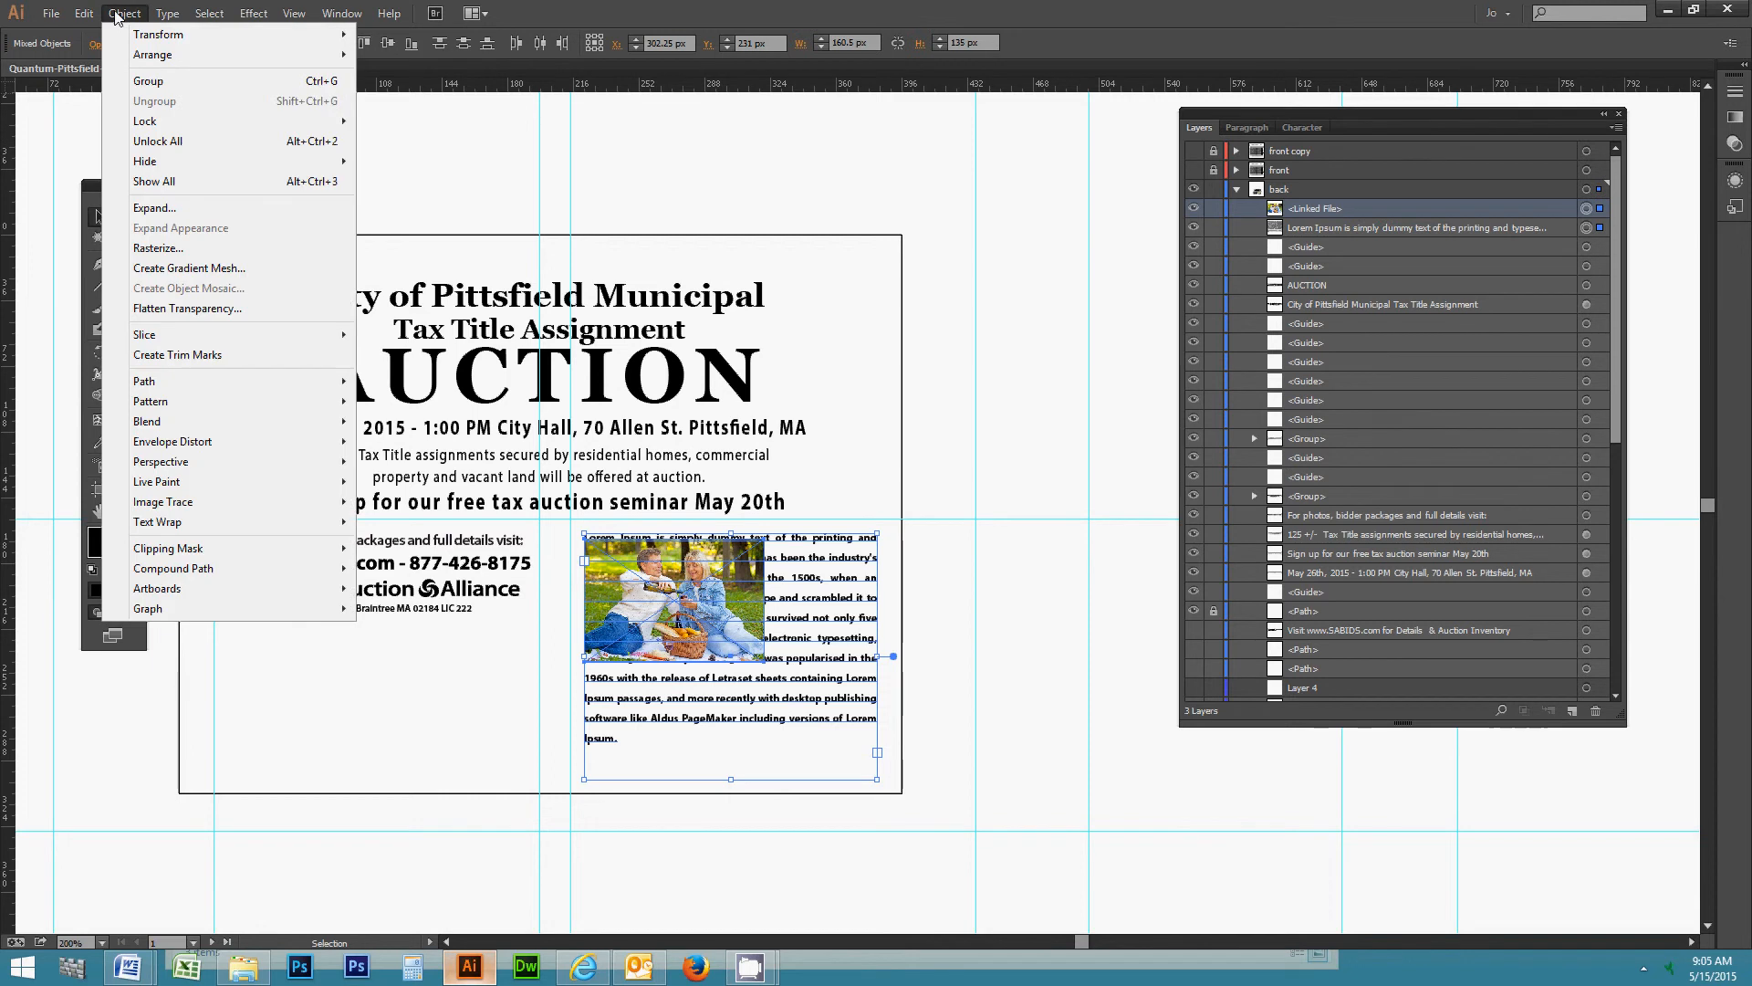
pyautogui.moveTo(173, 524)
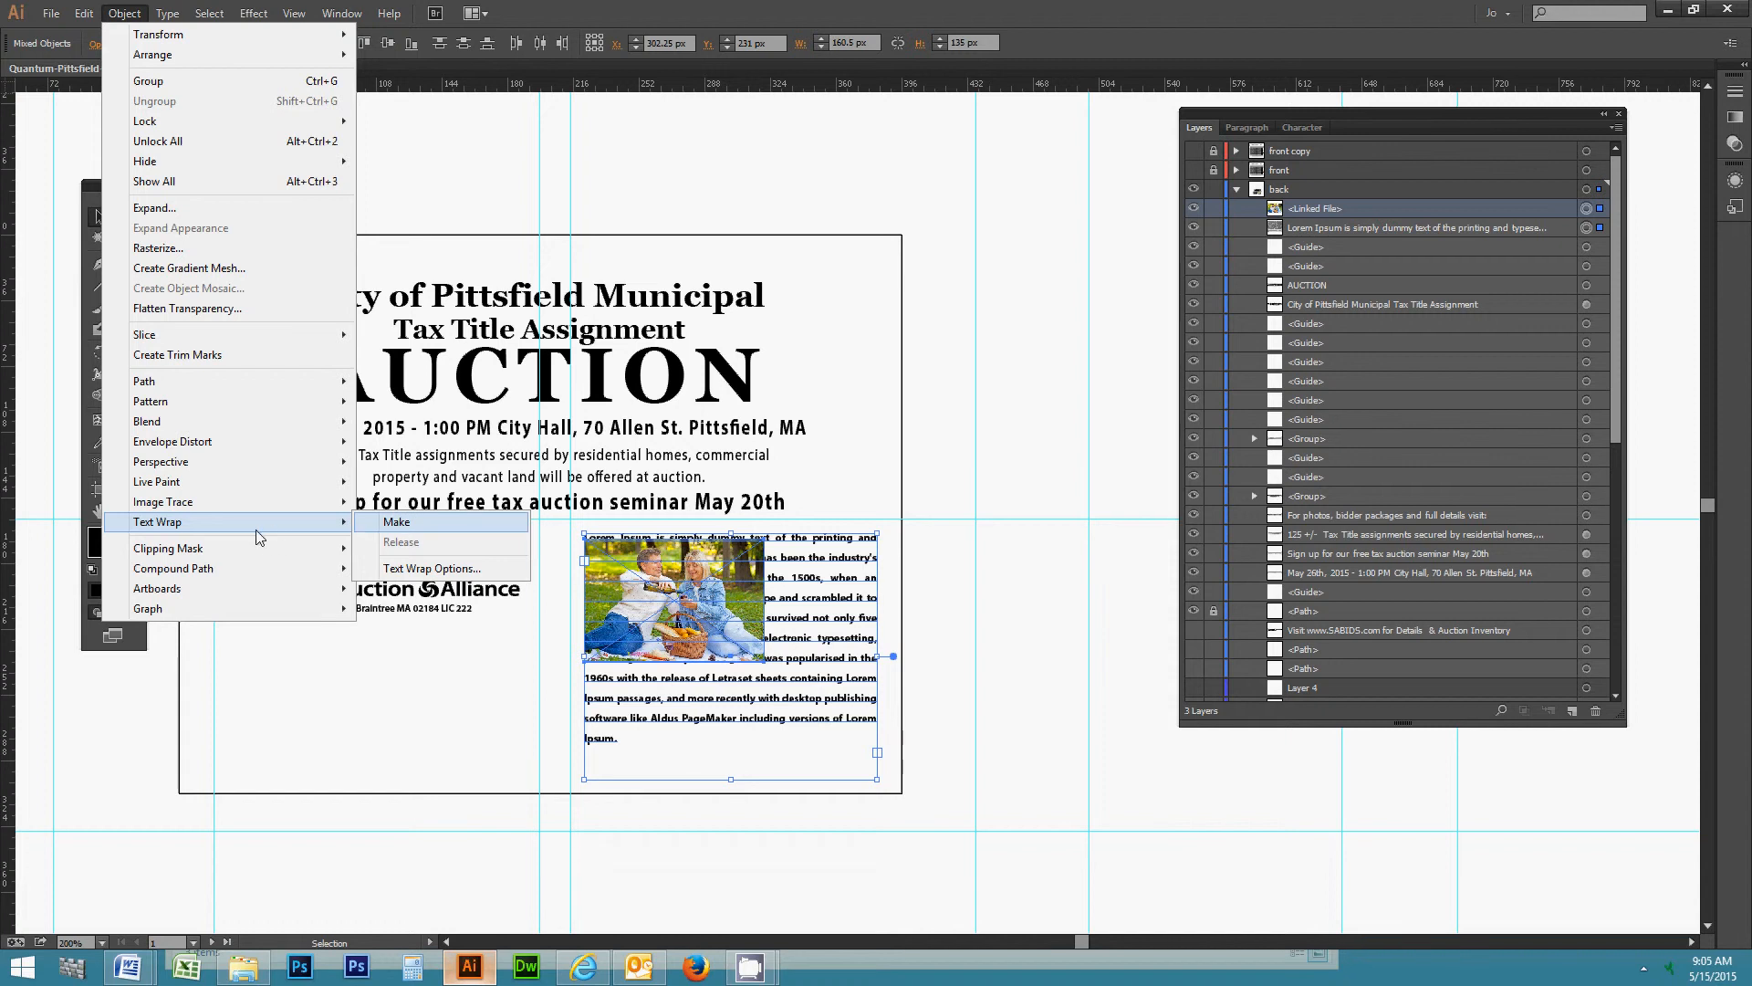
pyautogui.click(394, 523)
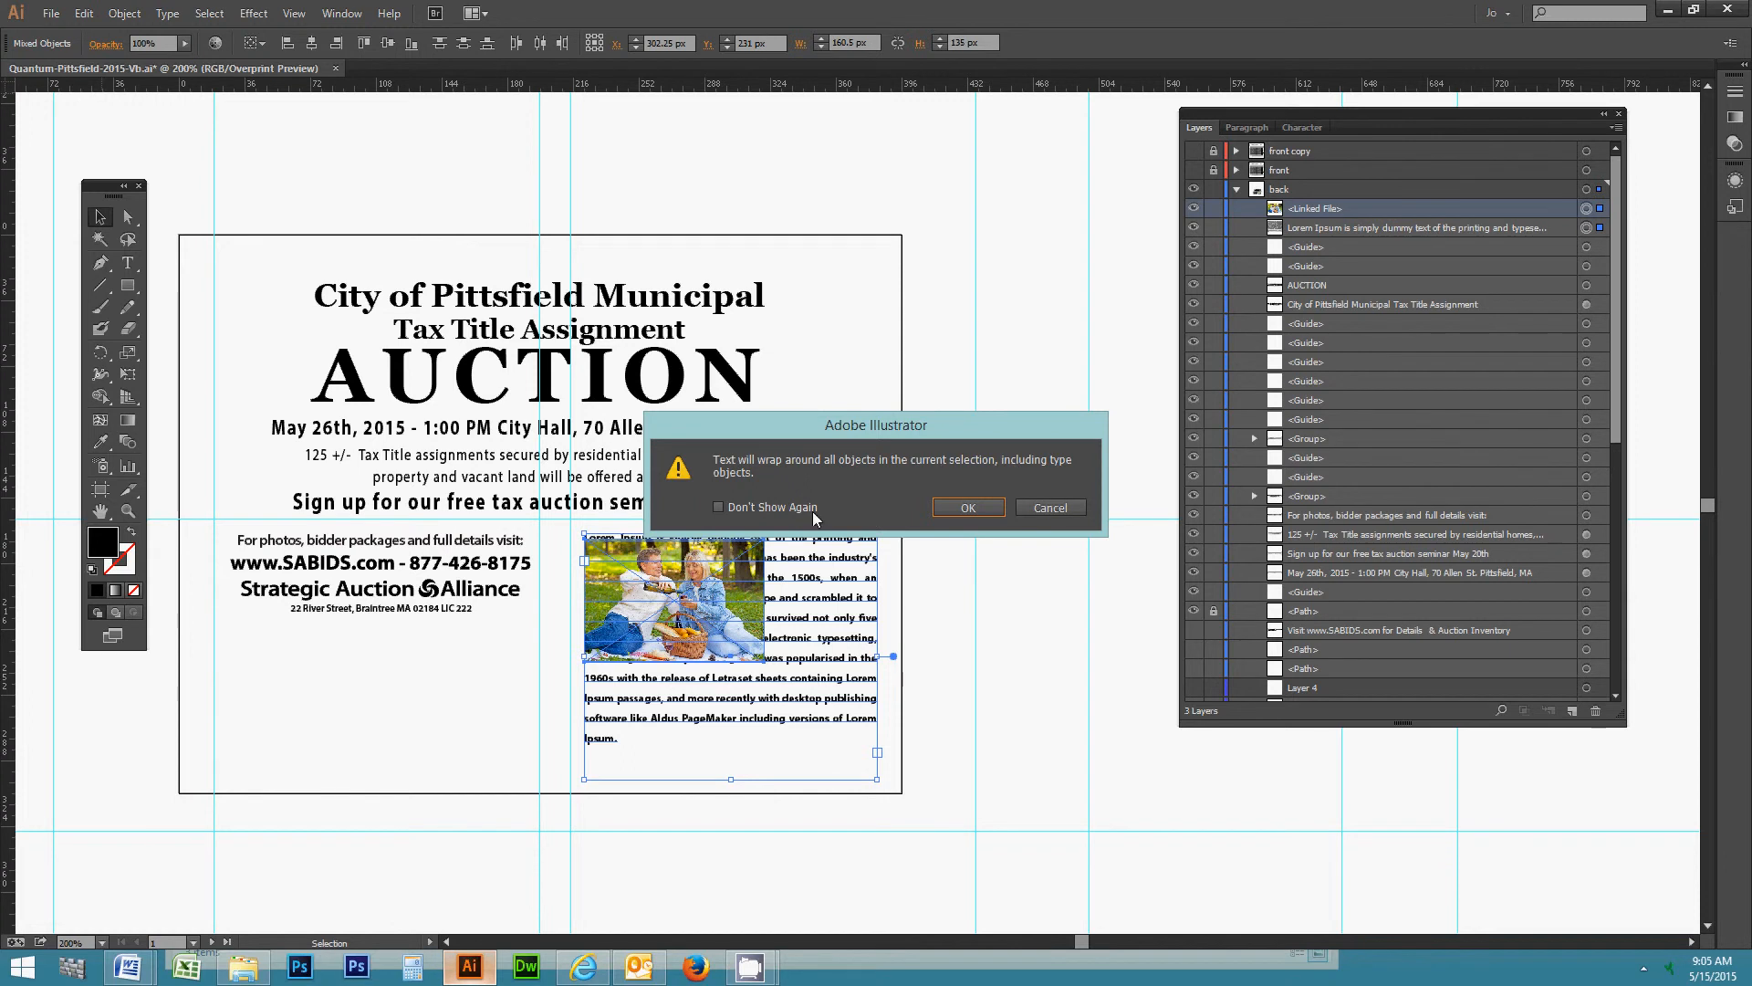
pyautogui.click(970, 509)
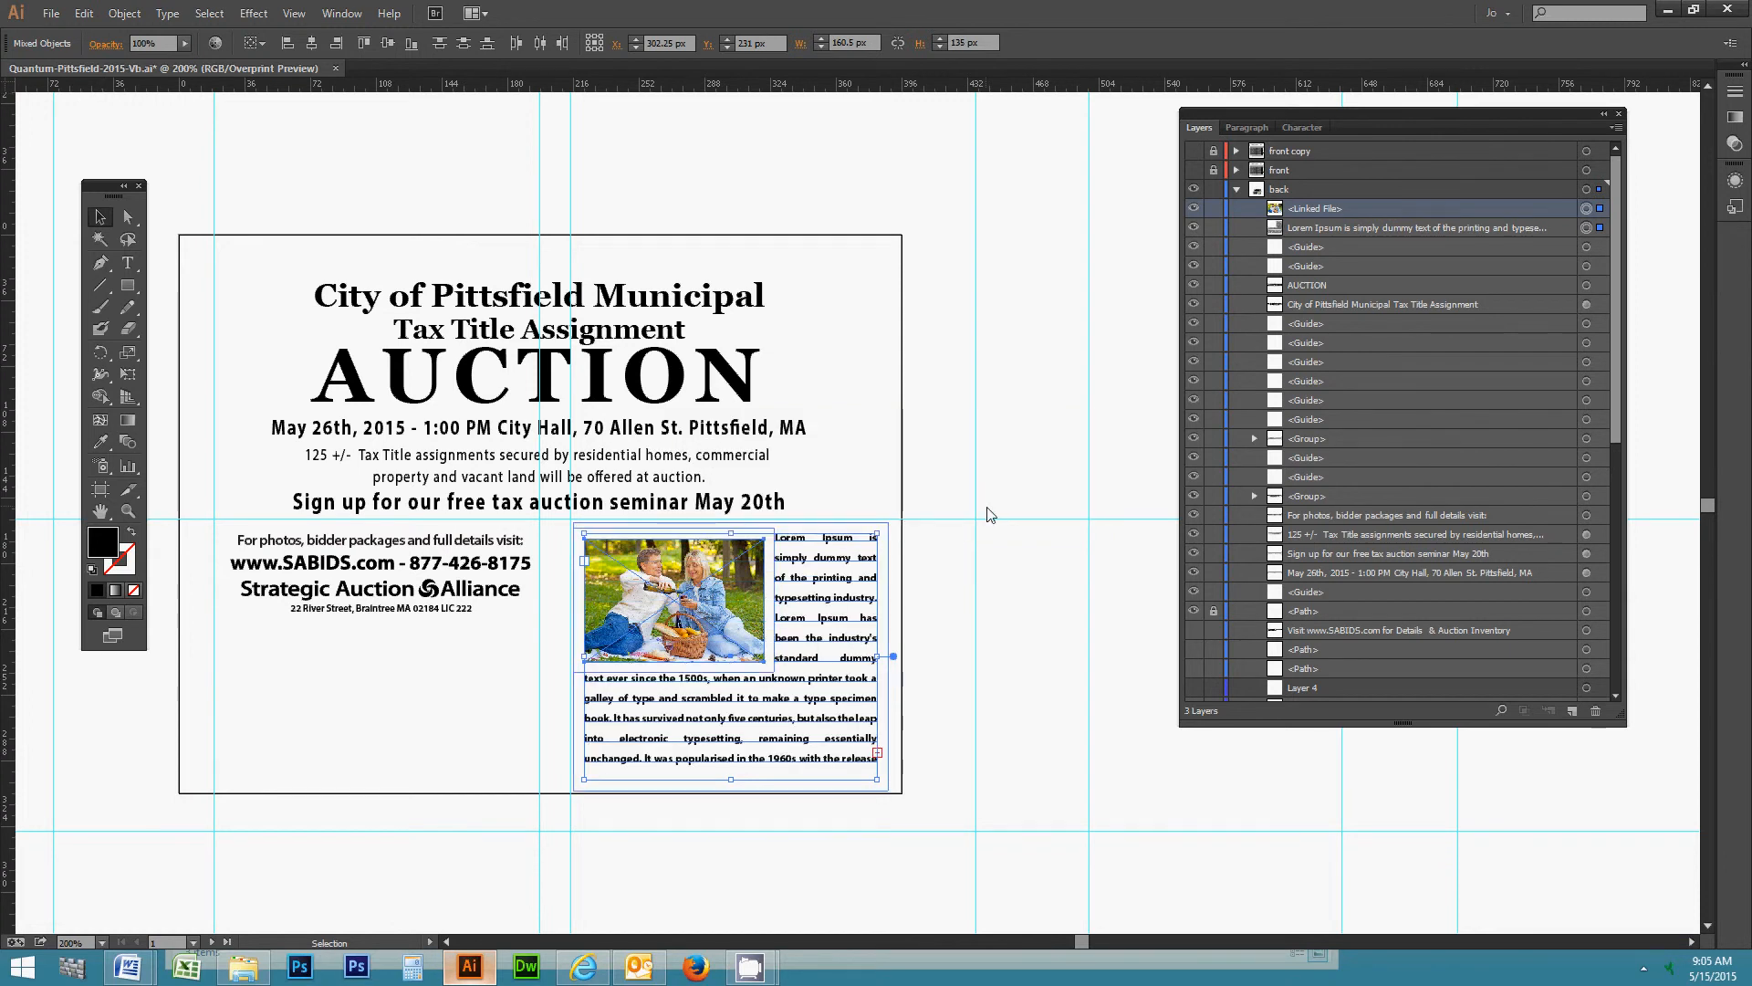
pyautogui.click(942, 590)
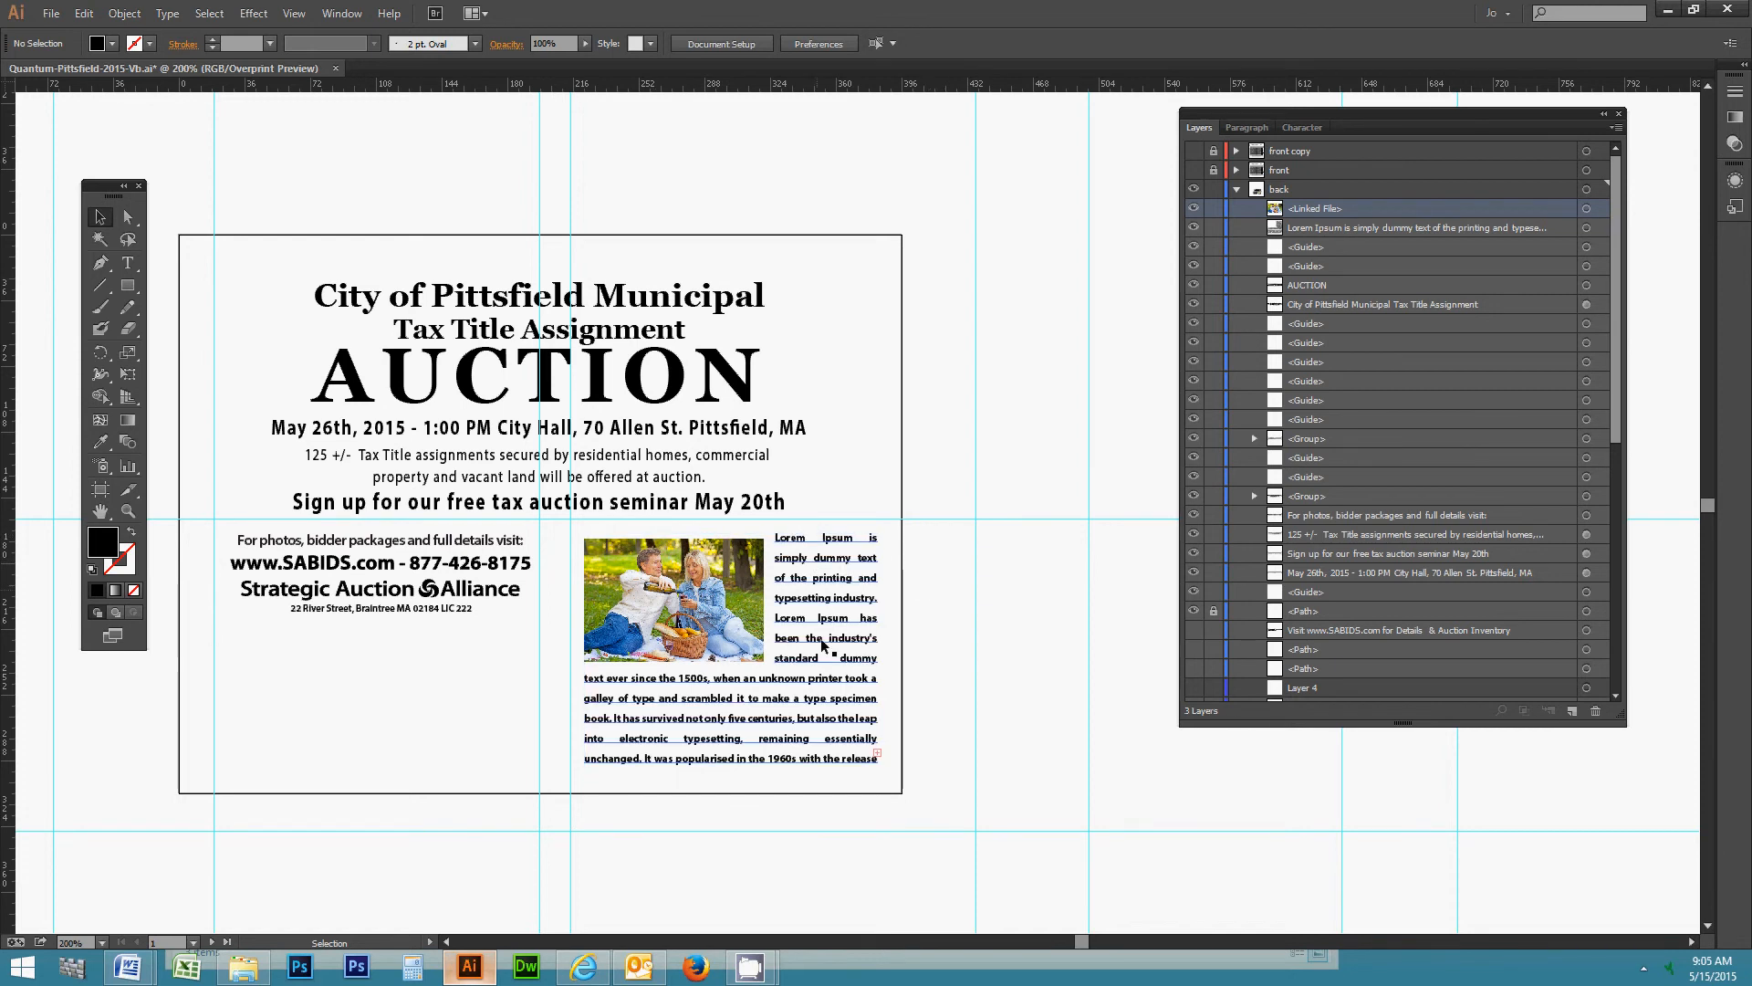
# - Change the wrapped lorem ipsum text's font style to Myriad Pro Regular
pyautogui.click(793, 604)
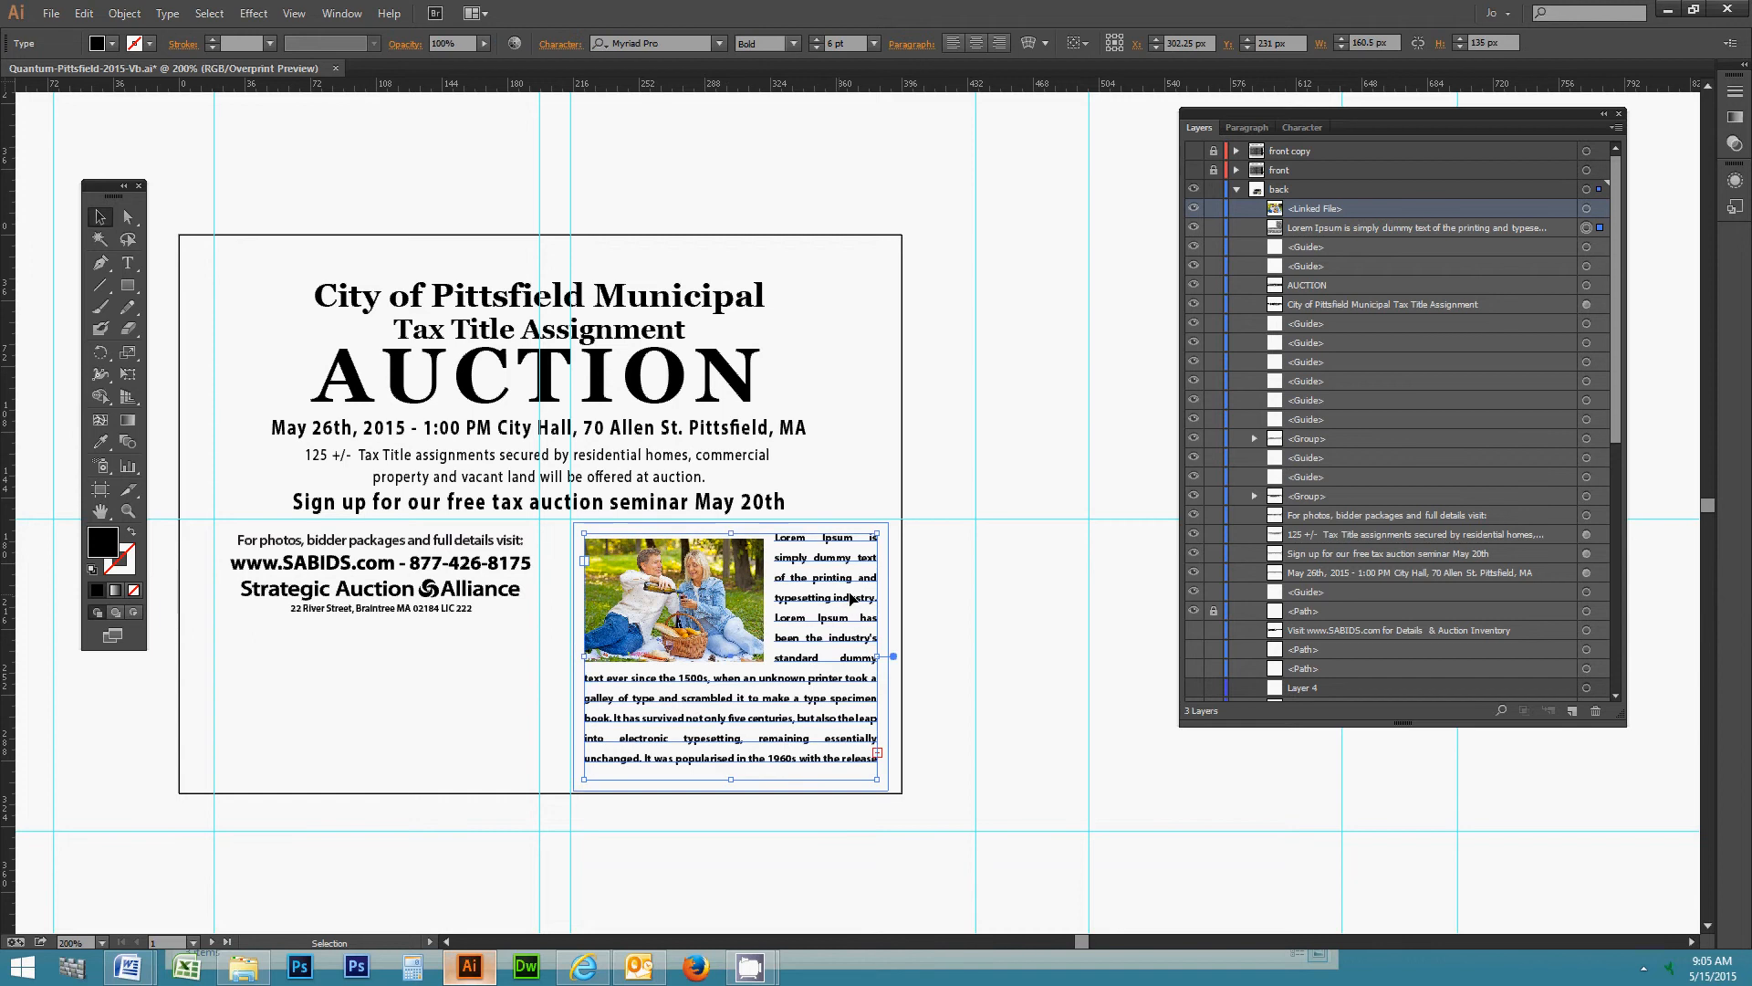
pyautogui.click(1311, 126)
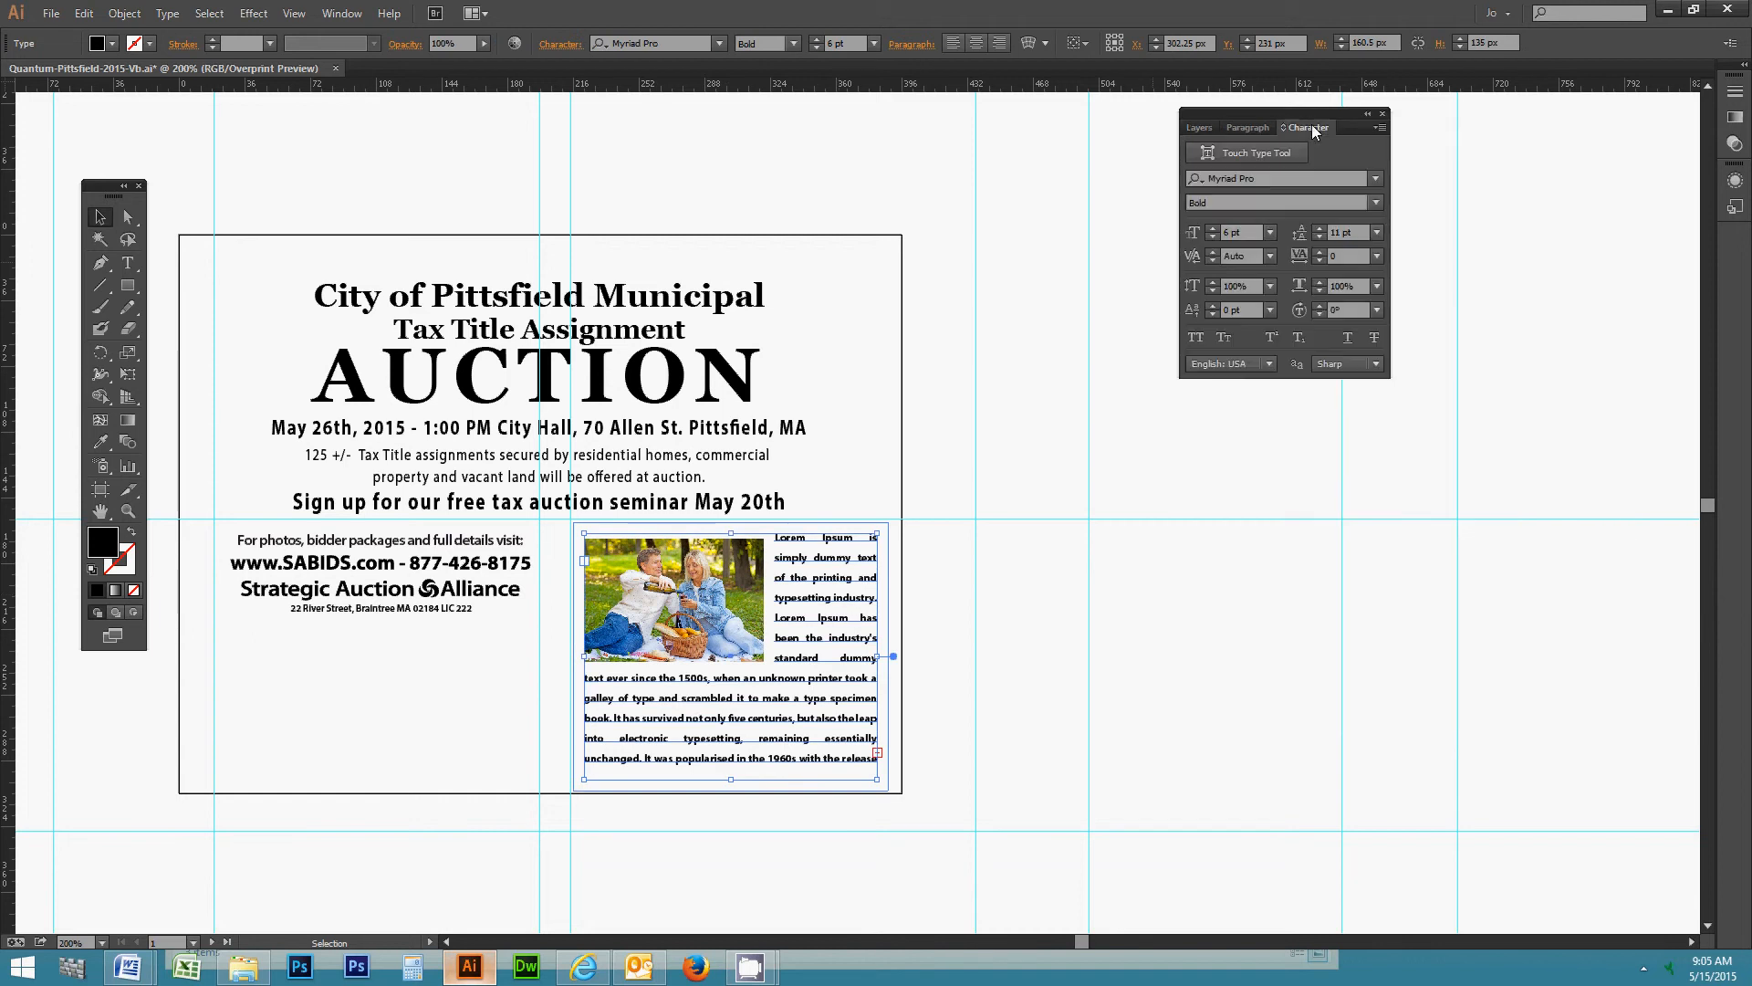
pyautogui.click(1376, 203)
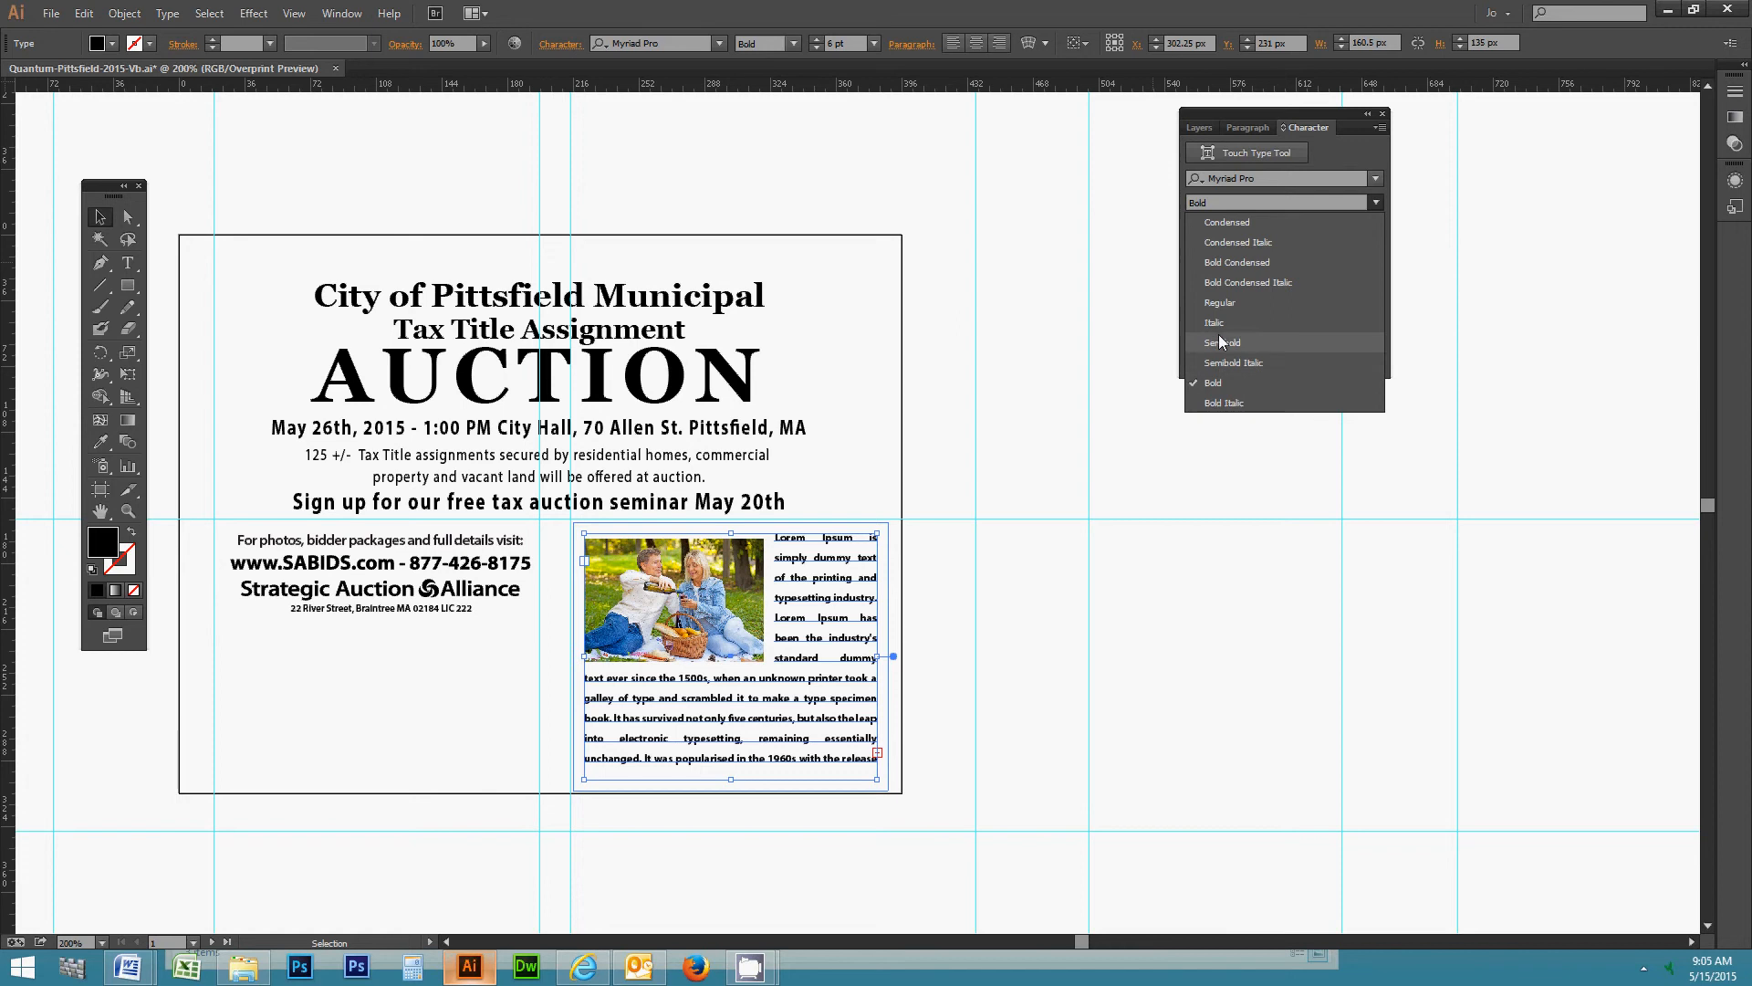
pyautogui.click(1216, 303)
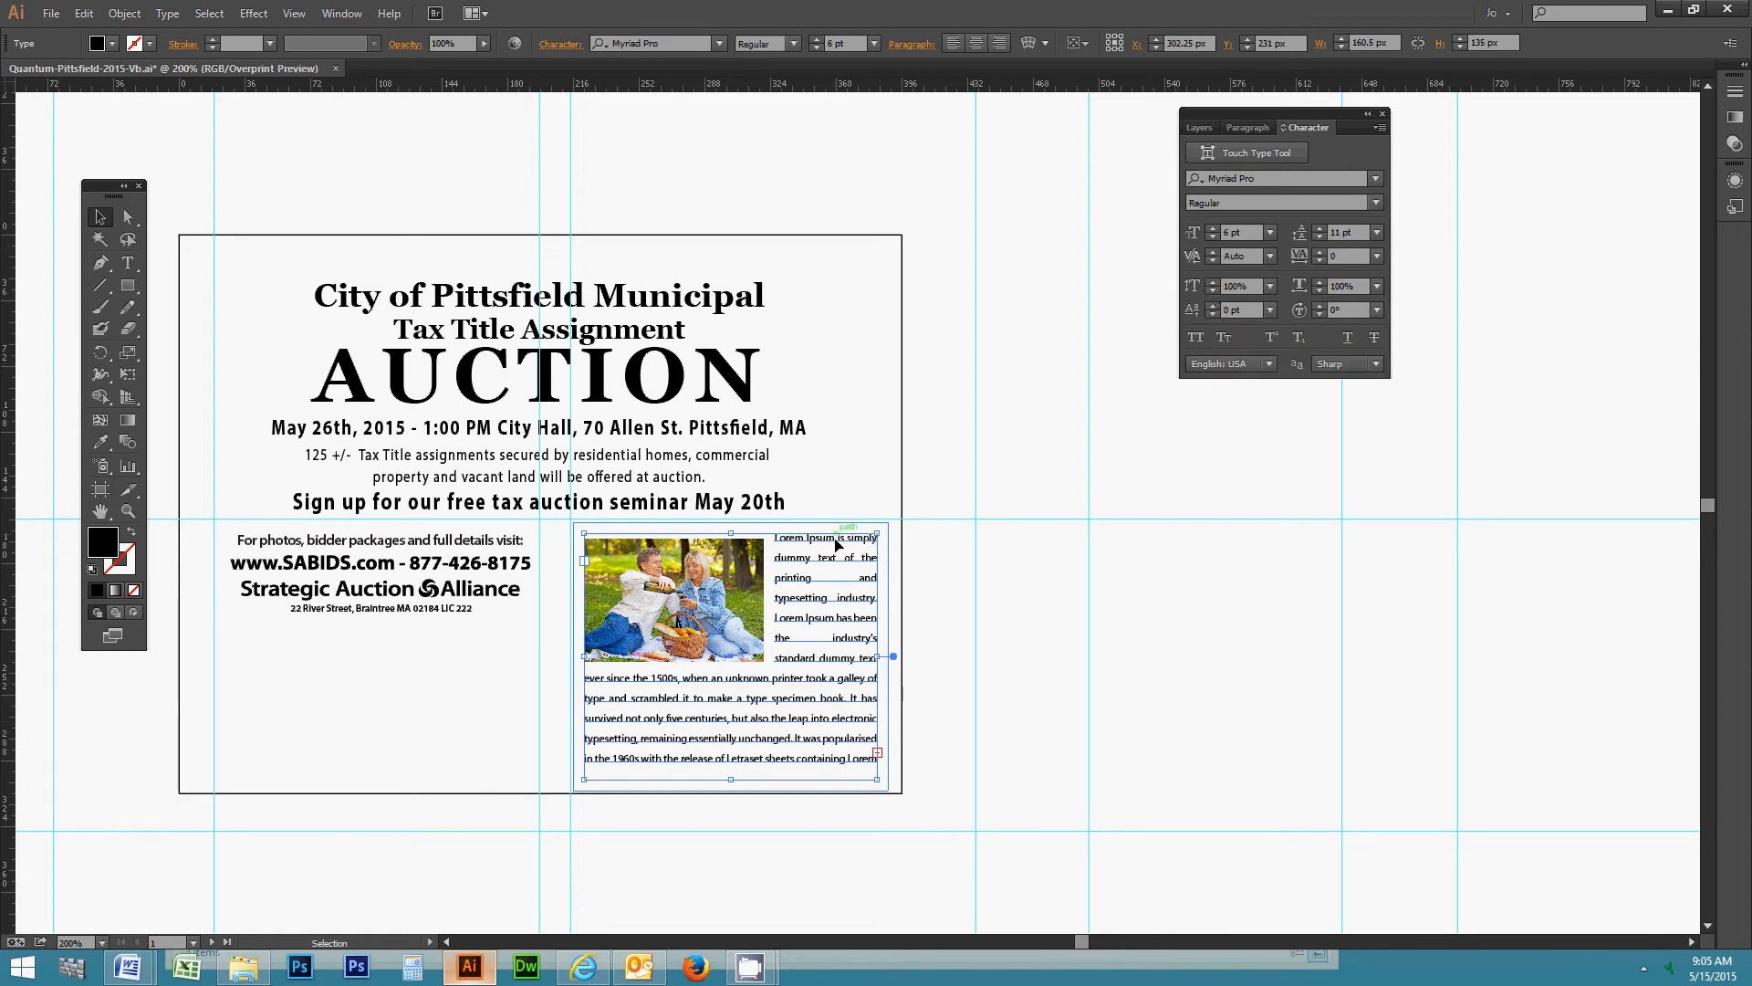
# - Set the lorem ipsum text to a 7 pt font size with 10 pt leading
pyautogui.click(1213, 229)
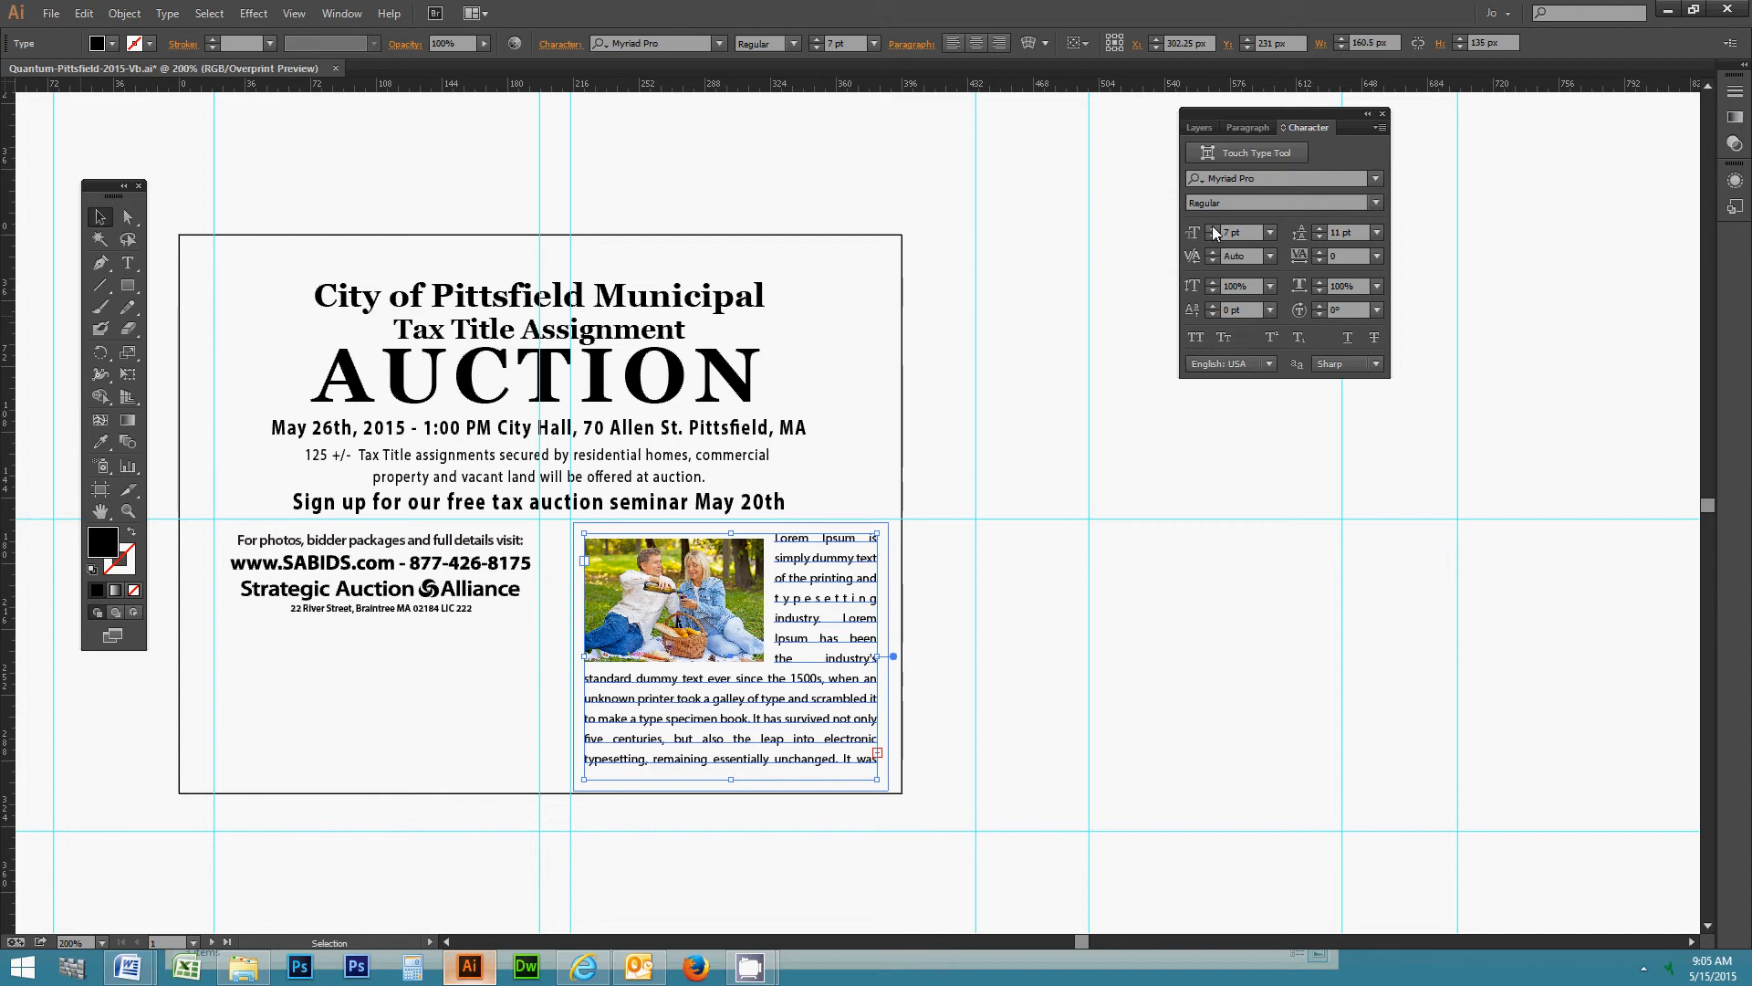
pyautogui.click(1213, 233)
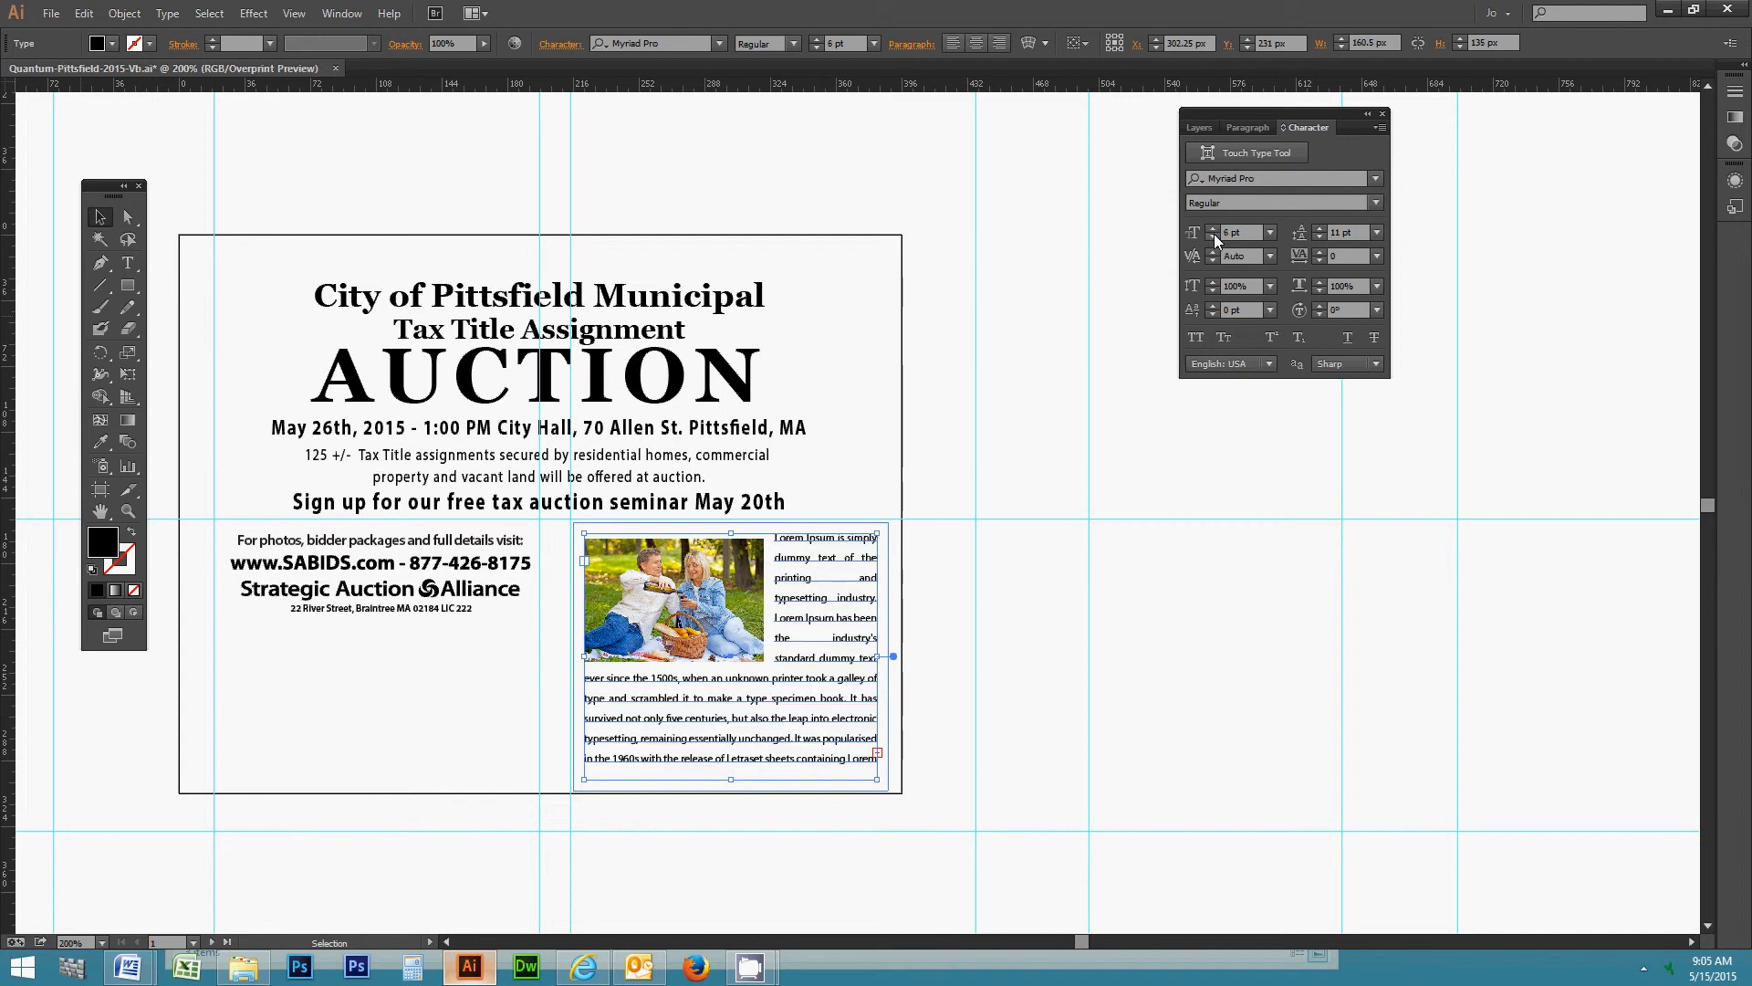
pyautogui.click(1213, 227)
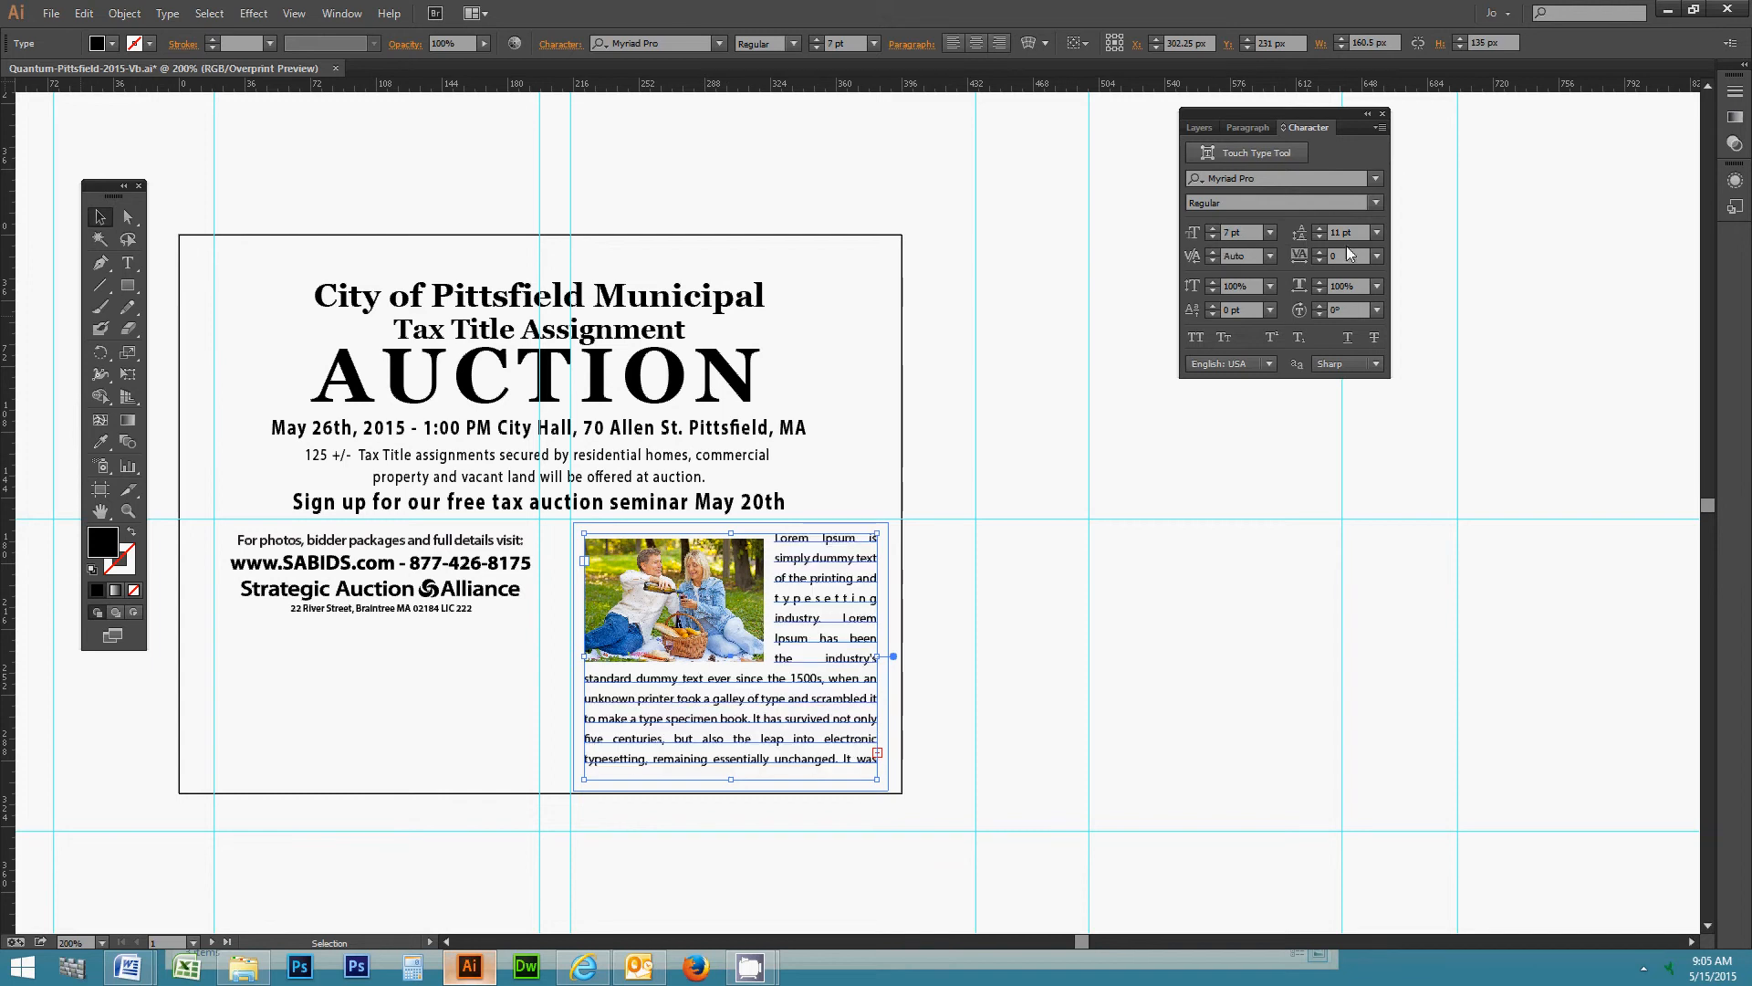
pyautogui.click(1318, 235)
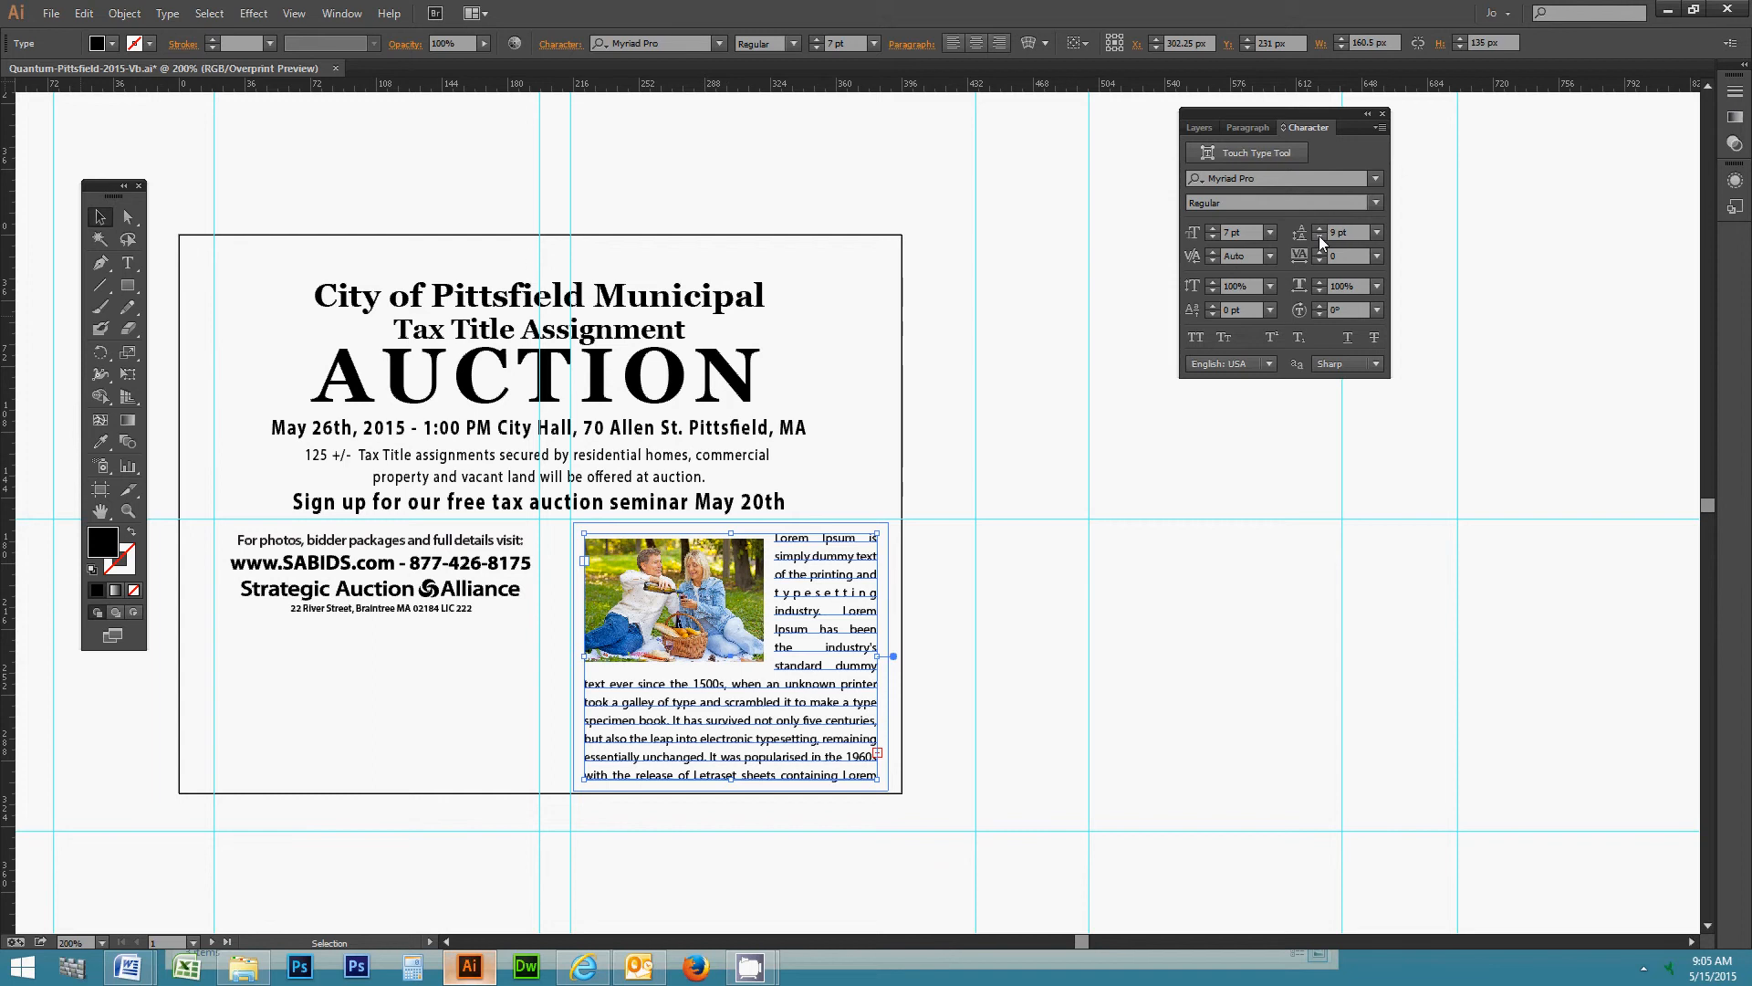
pyautogui.click(1318, 228)
# - Move the photo and its wrapped text together onto the blank canvas beside the postcard, clearing the Character settings out of the way
pyautogui.moveTo(848, 839); pyautogui.dragTo(678, 584)
pyautogui.moveTo(678, 584); pyautogui.dragTo(1131, 348)
pyautogui.moveTo(1267, 115); pyautogui.dragTo(1496, 161)
# - Try stretching the text frame downward while the photo is also selected, undo the resize and deselect everything
pyautogui.click(128, 511)
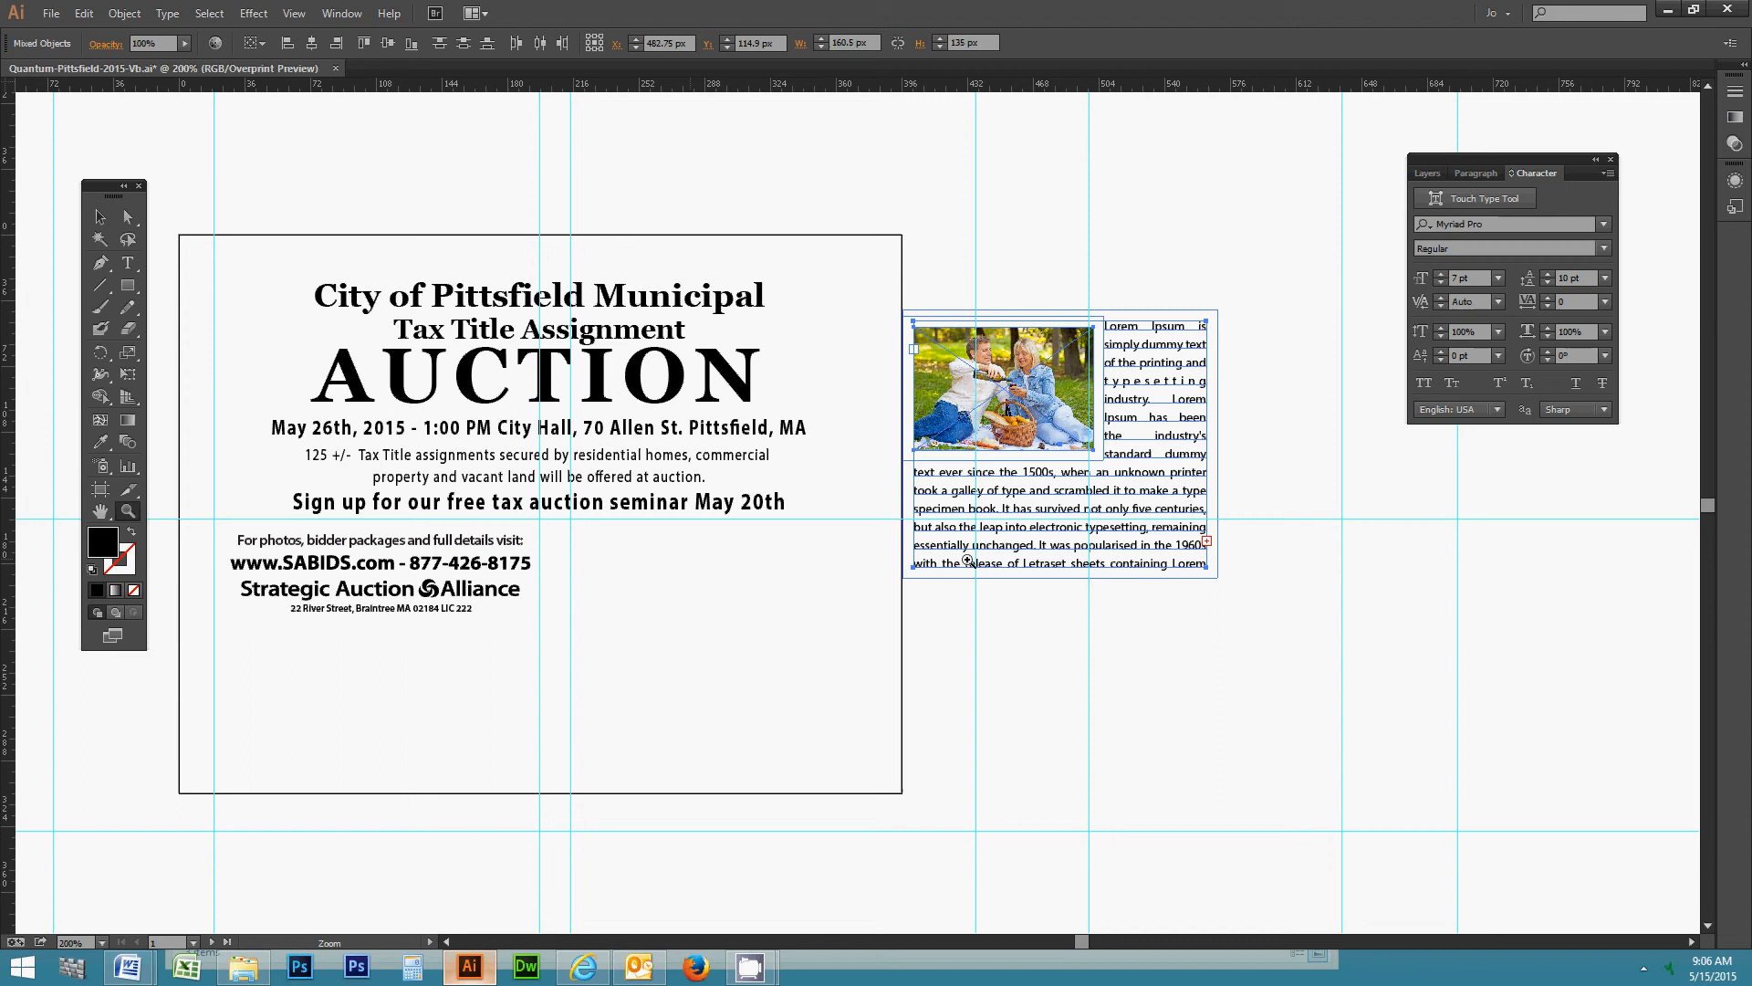
pyautogui.click(1077, 507)
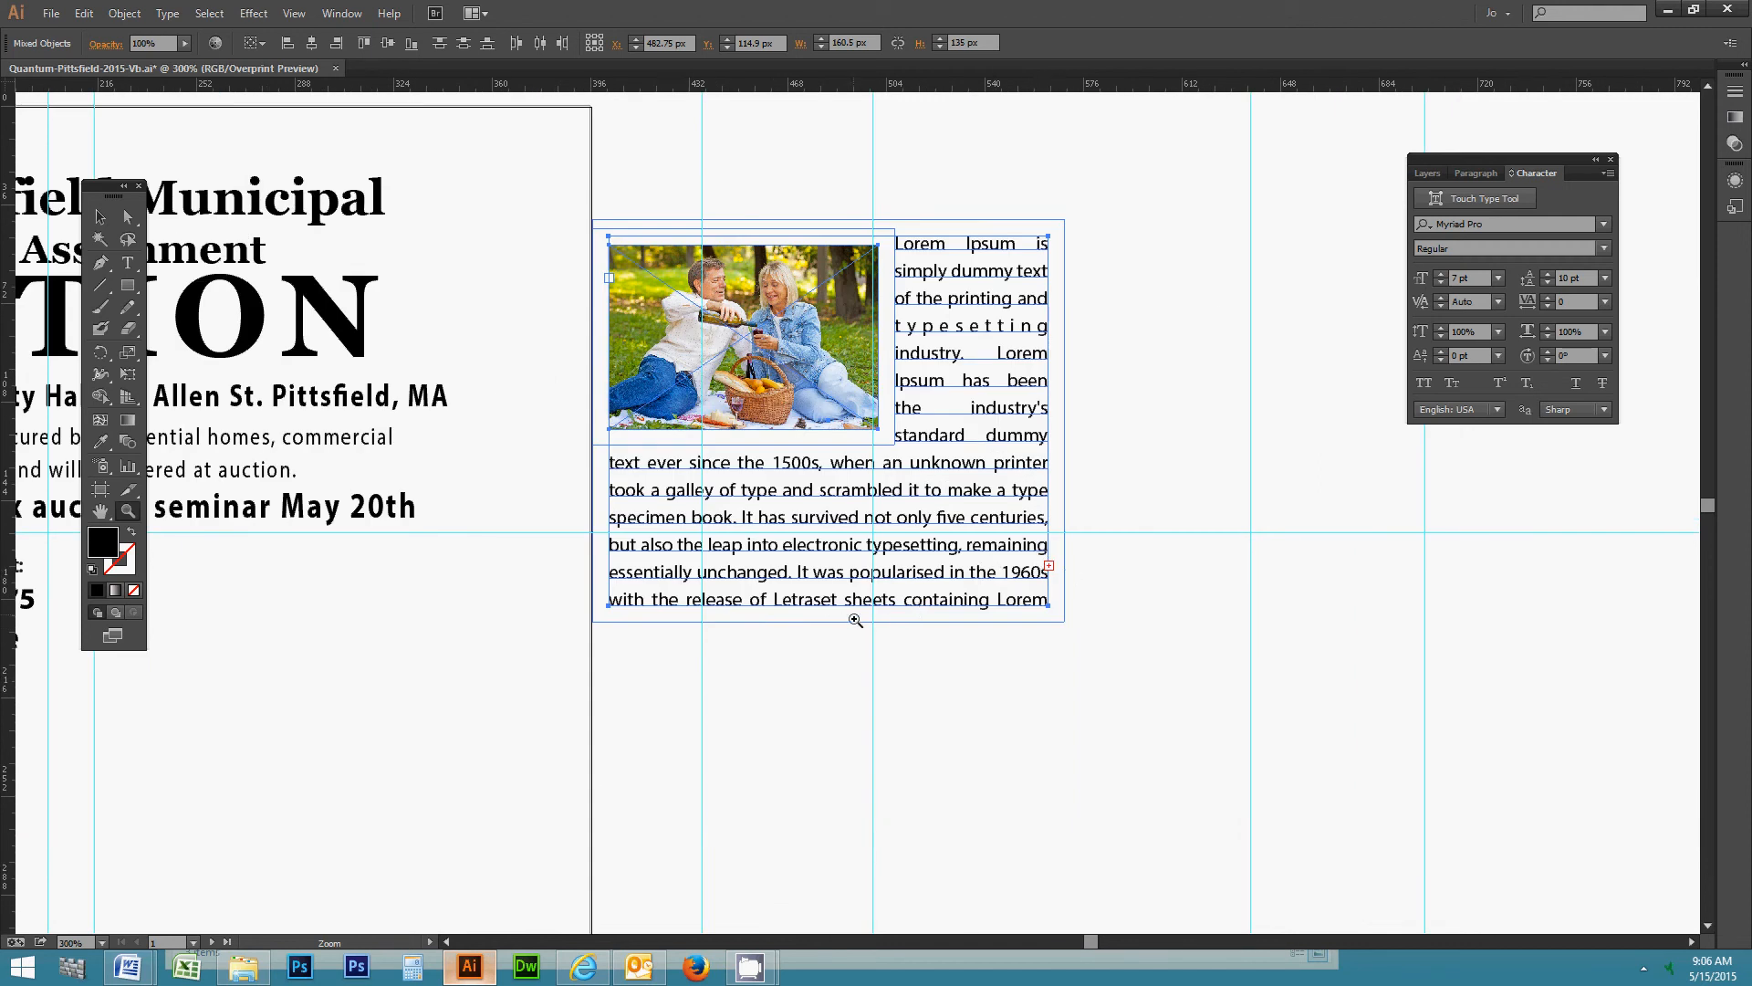
pyautogui.click(100, 216)
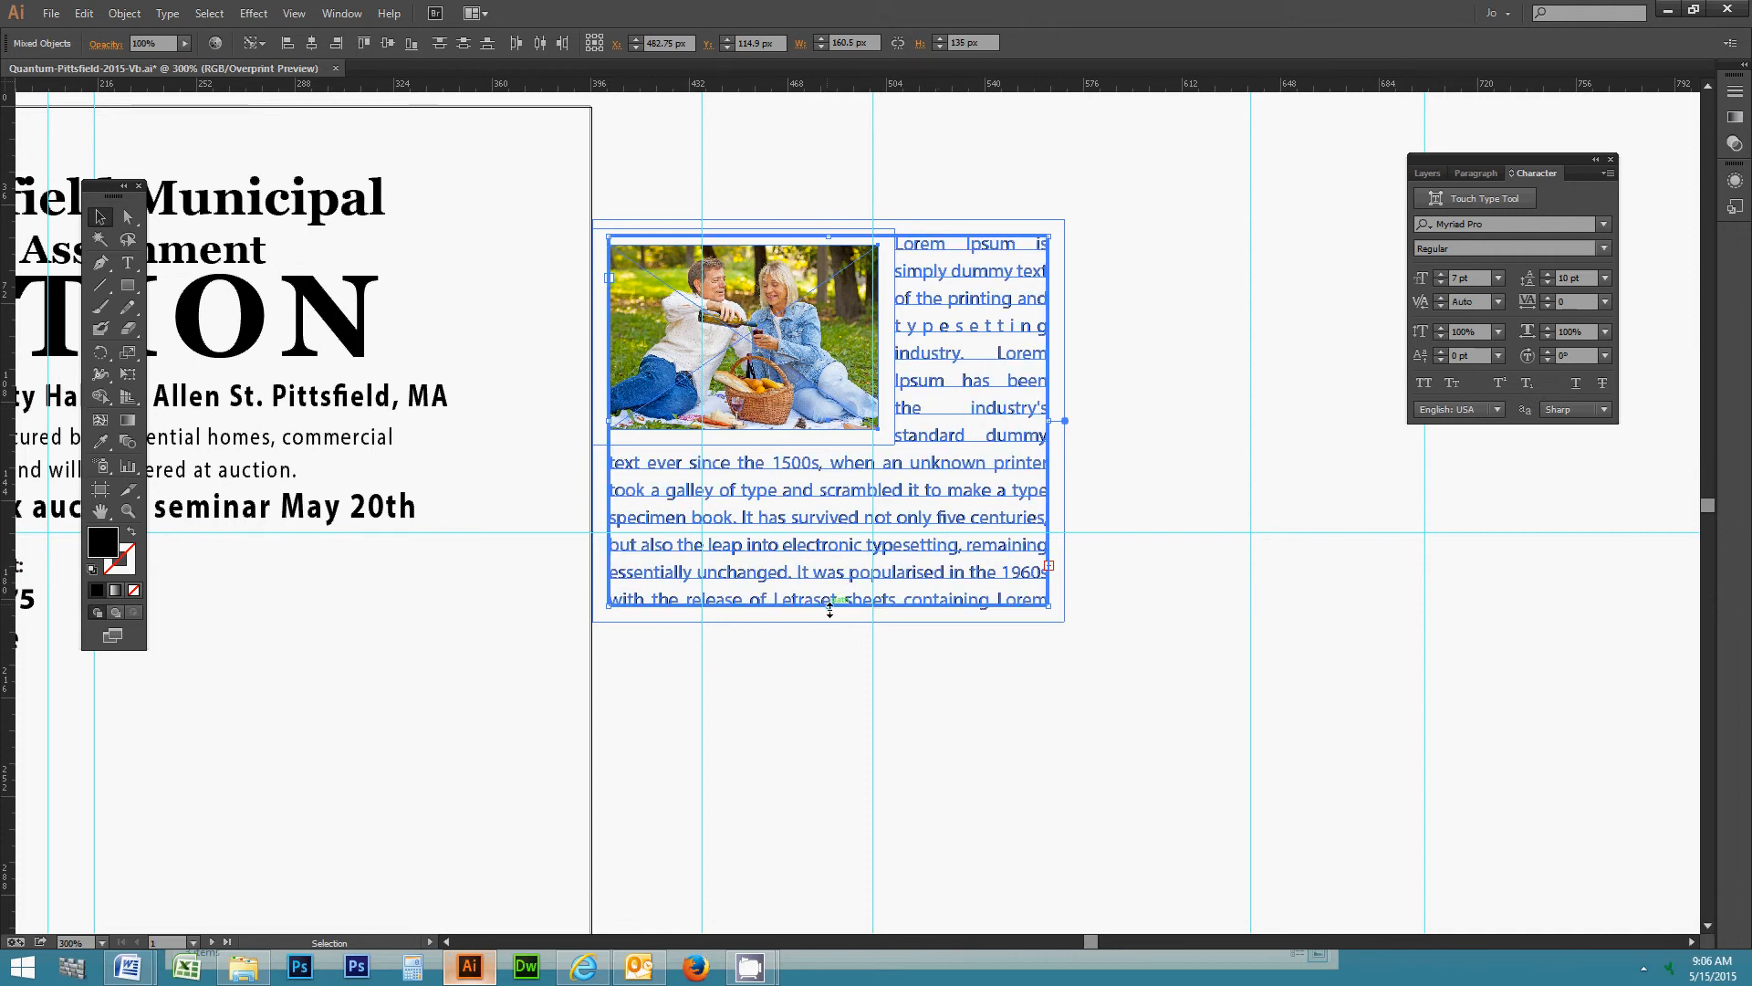
pyautogui.moveTo(828, 607); pyautogui.dragTo(828, 631)
pyautogui.hotkey('ctrl', 'z')
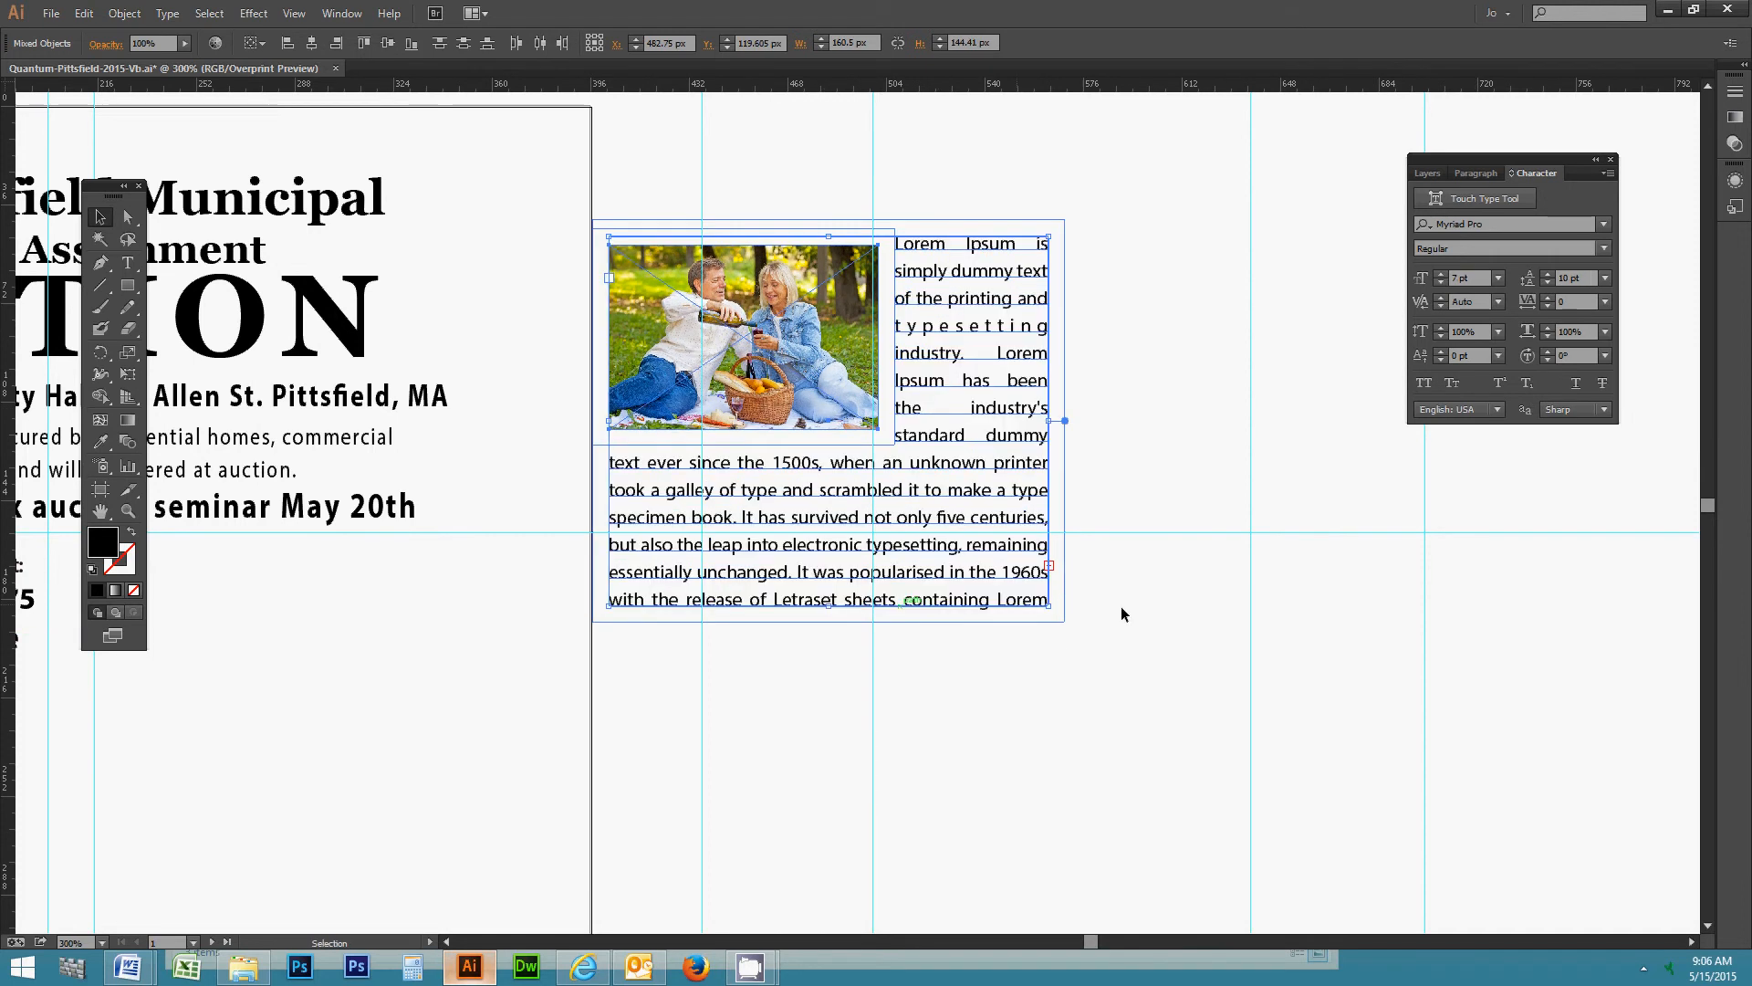
pyautogui.click(1123, 610)
pyautogui.doubleClick(944, 552)
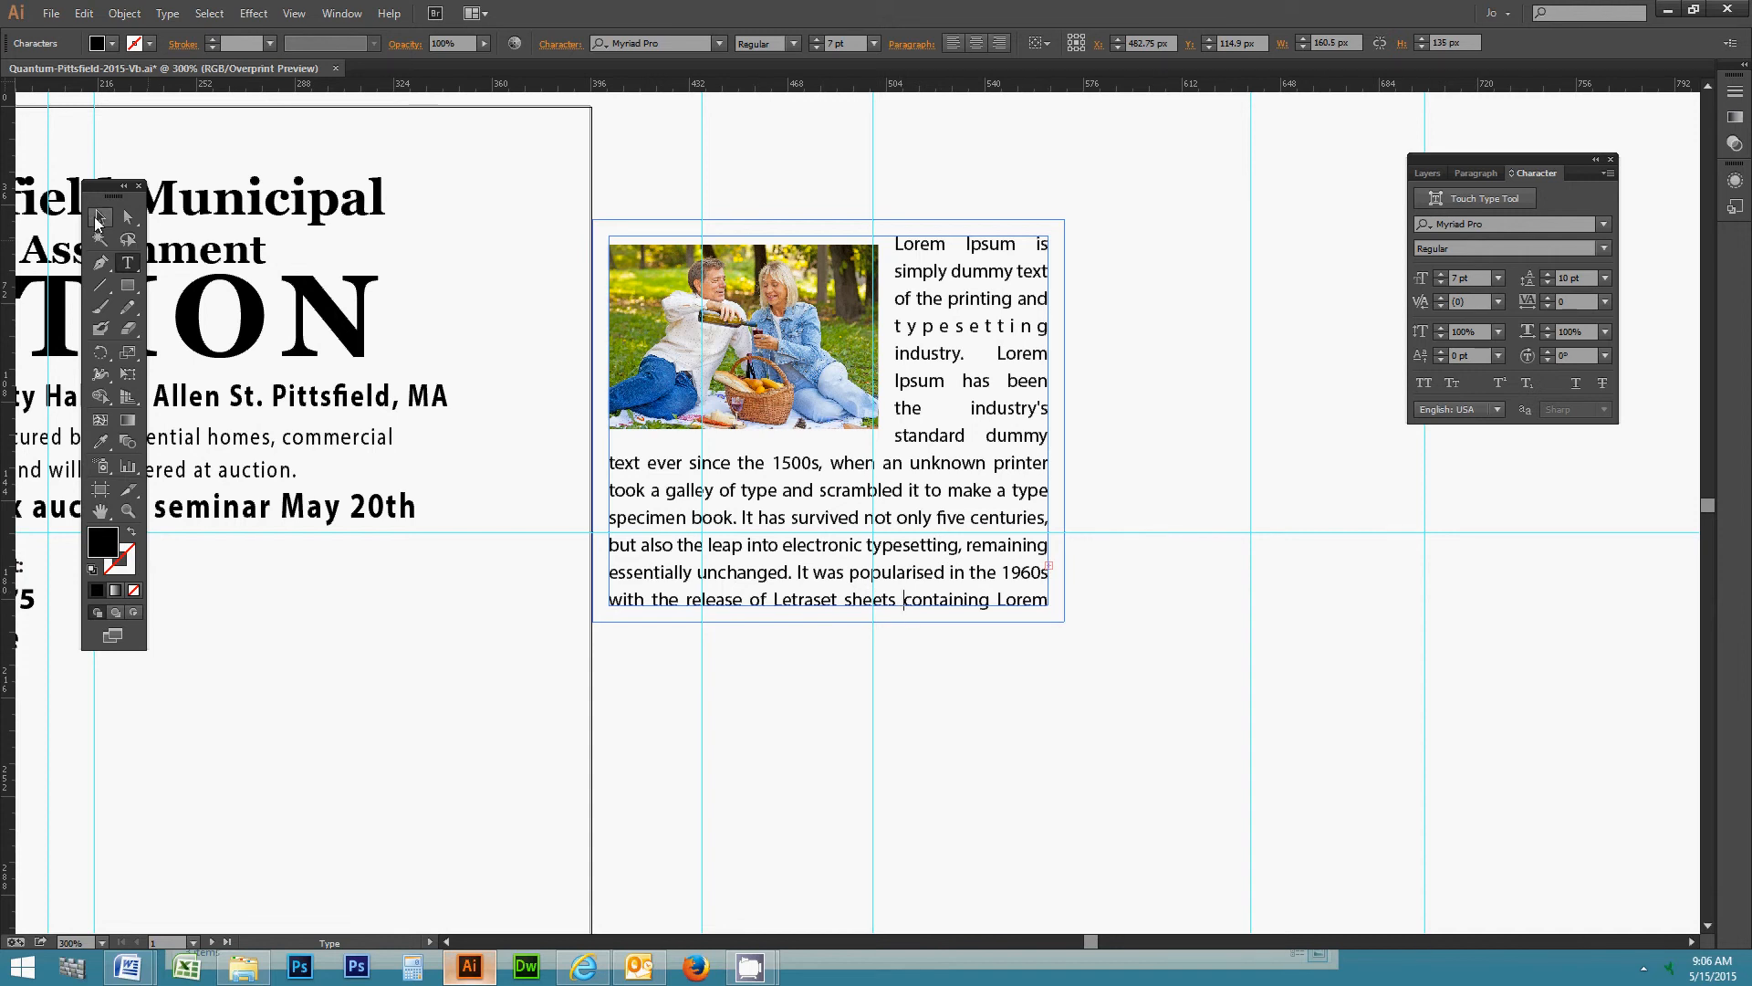
pyautogui.click(101, 217)
pyautogui.click(854, 696)
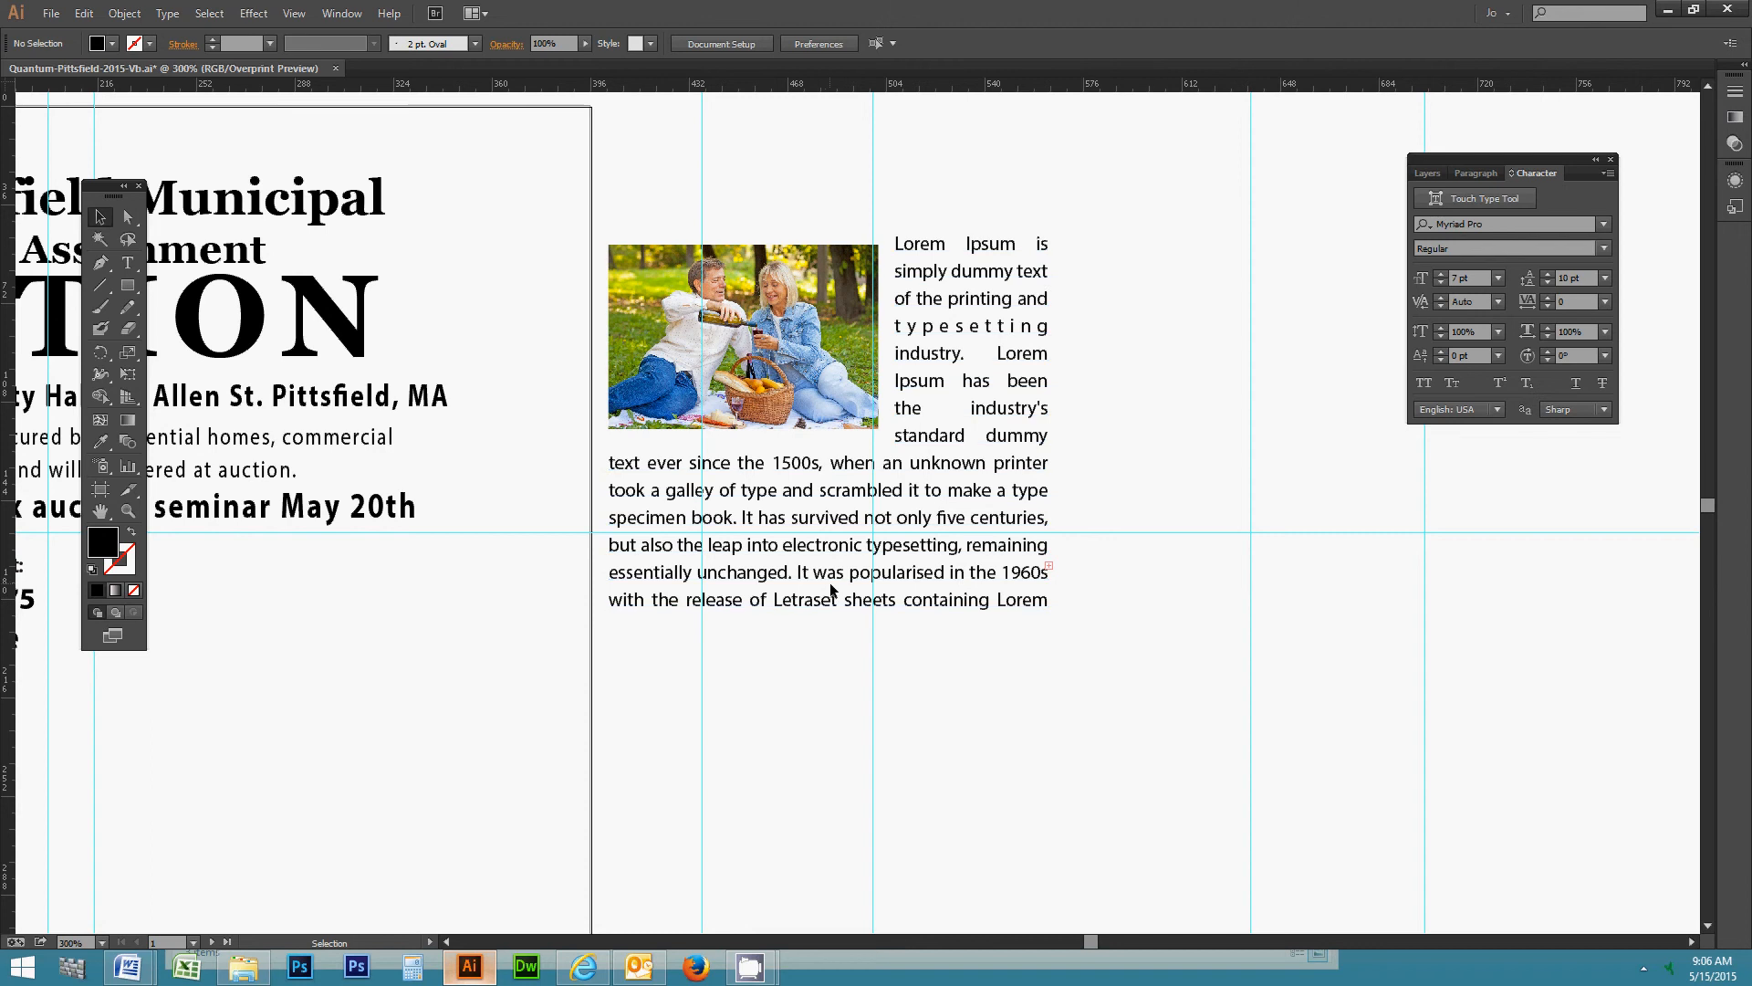
# - Extend only the lorem ipsum text frame downward to about 180 px tall so all its text fits, and deselect it
pyautogui.click(832, 604)
pyautogui.moveTo(832, 609); pyautogui.dragTo(851, 814)
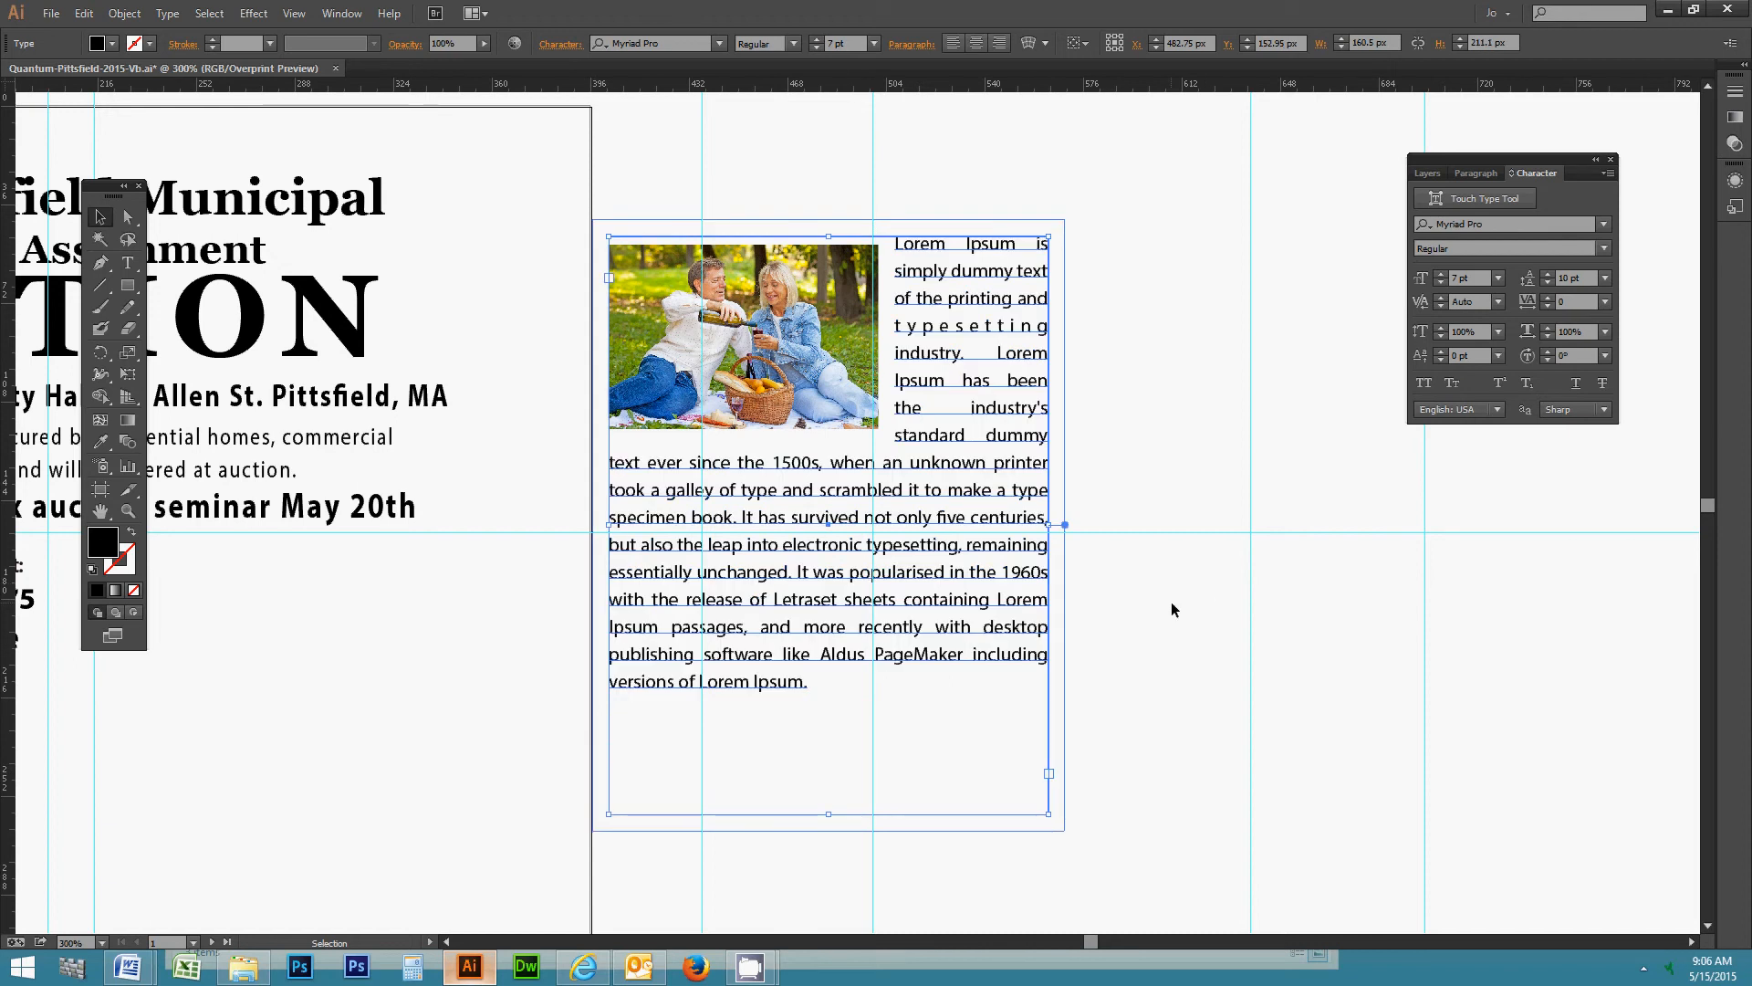
pyautogui.click(1164, 617)
pyautogui.click(1022, 625)
pyautogui.moveTo(833, 813)
pyautogui.mouseDown()
pyautogui.moveTo(856, 540)
pyautogui.moveTo(841, 743)
pyautogui.moveTo(845, 728)
pyautogui.mouseUp()
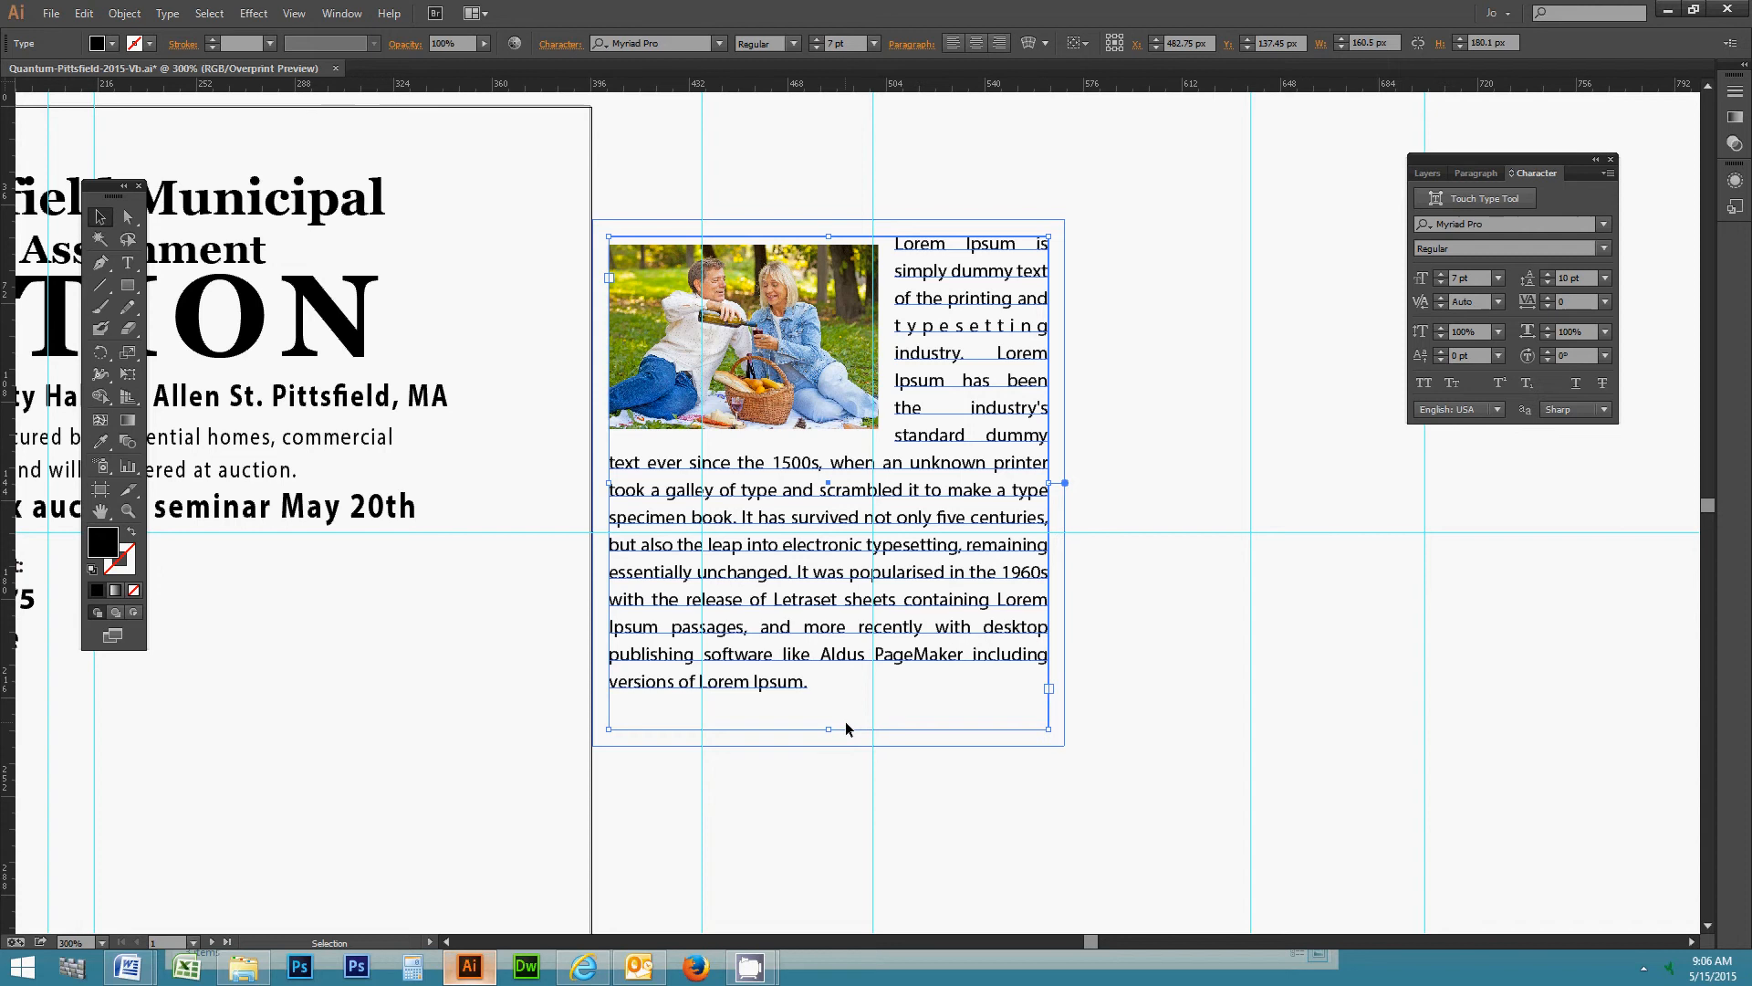
pyautogui.click(127, 511)
pyautogui.keyDown('alt'); pyautogui.click(410, 506); pyautogui.keyUp('alt')
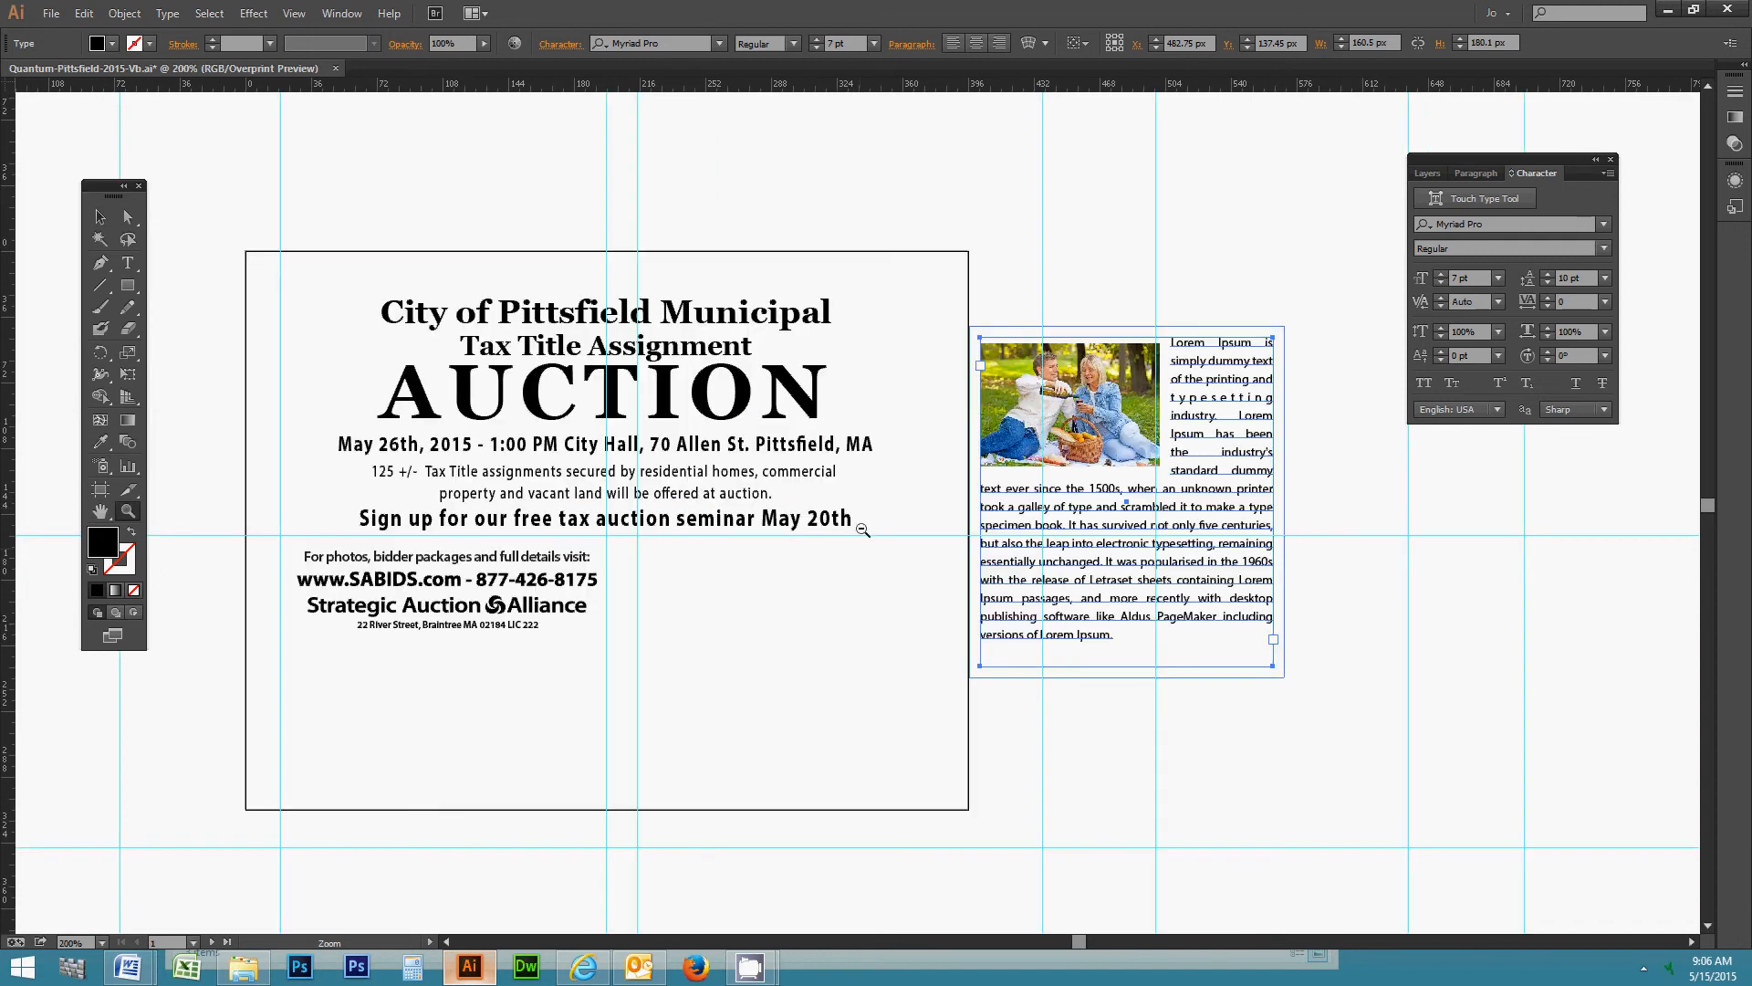
pyautogui.click(100, 216)
pyautogui.click(1177, 229)
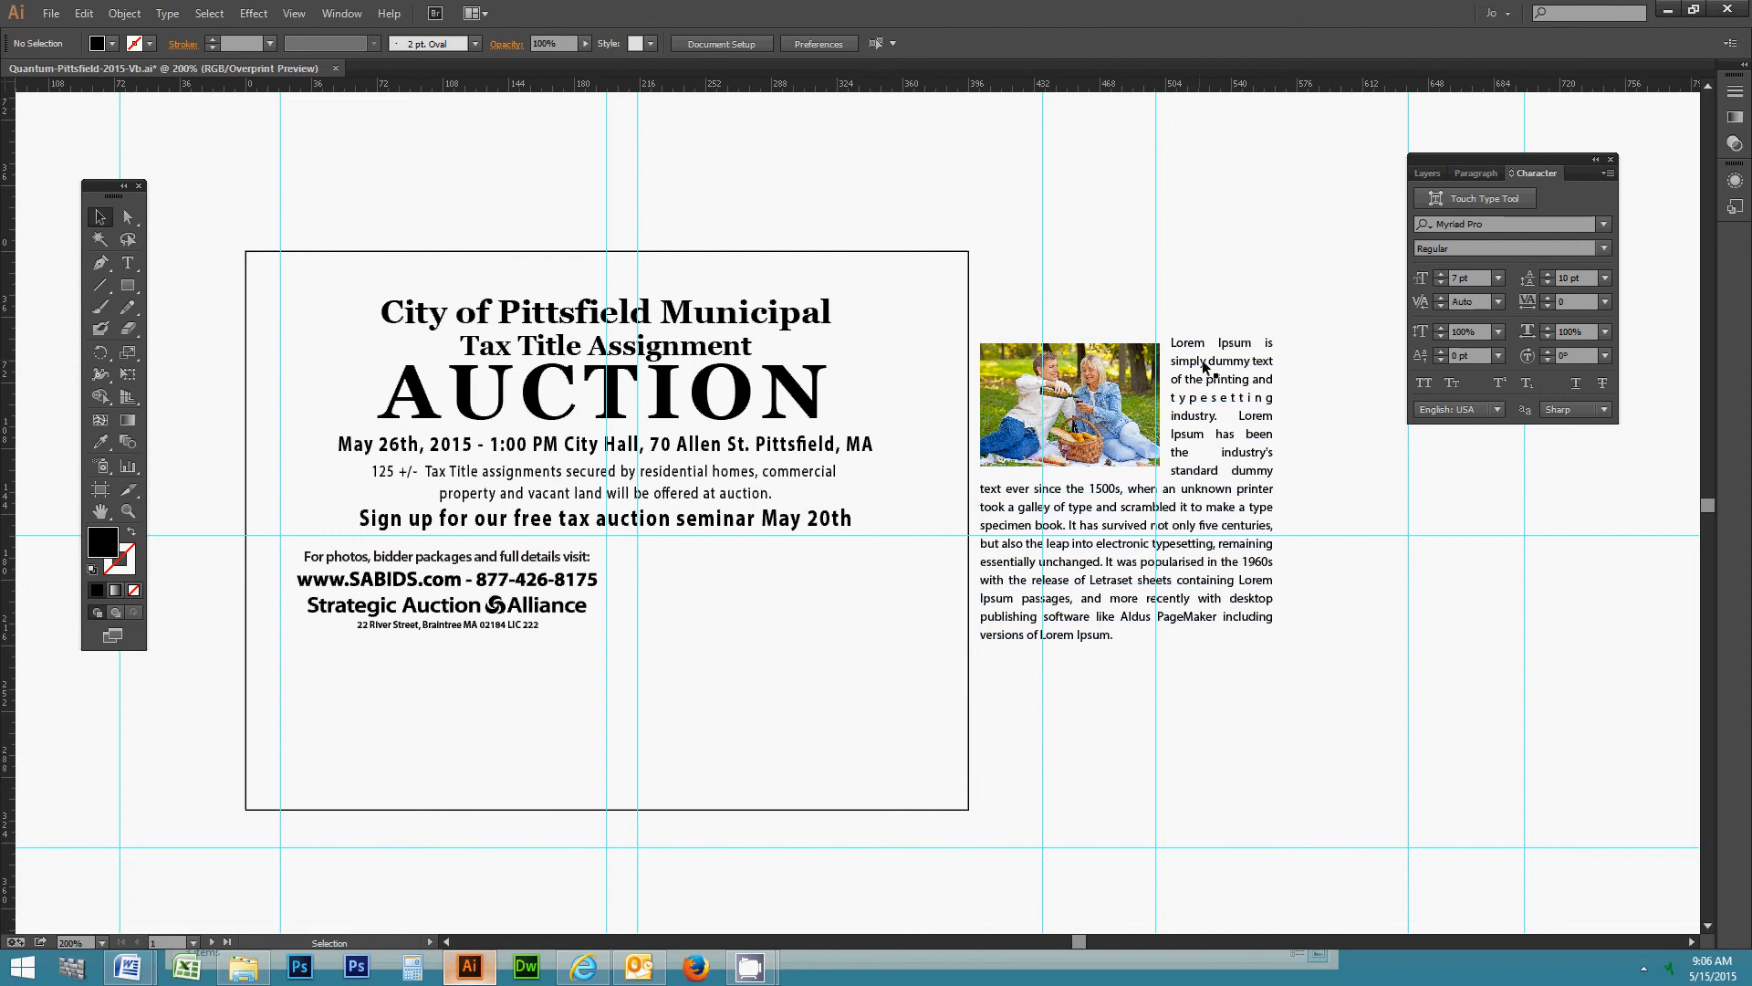
# - Delete the photo and its wrapped lorem ipsum text from the canvas beside the postcard
pyautogui.click(1168, 348)
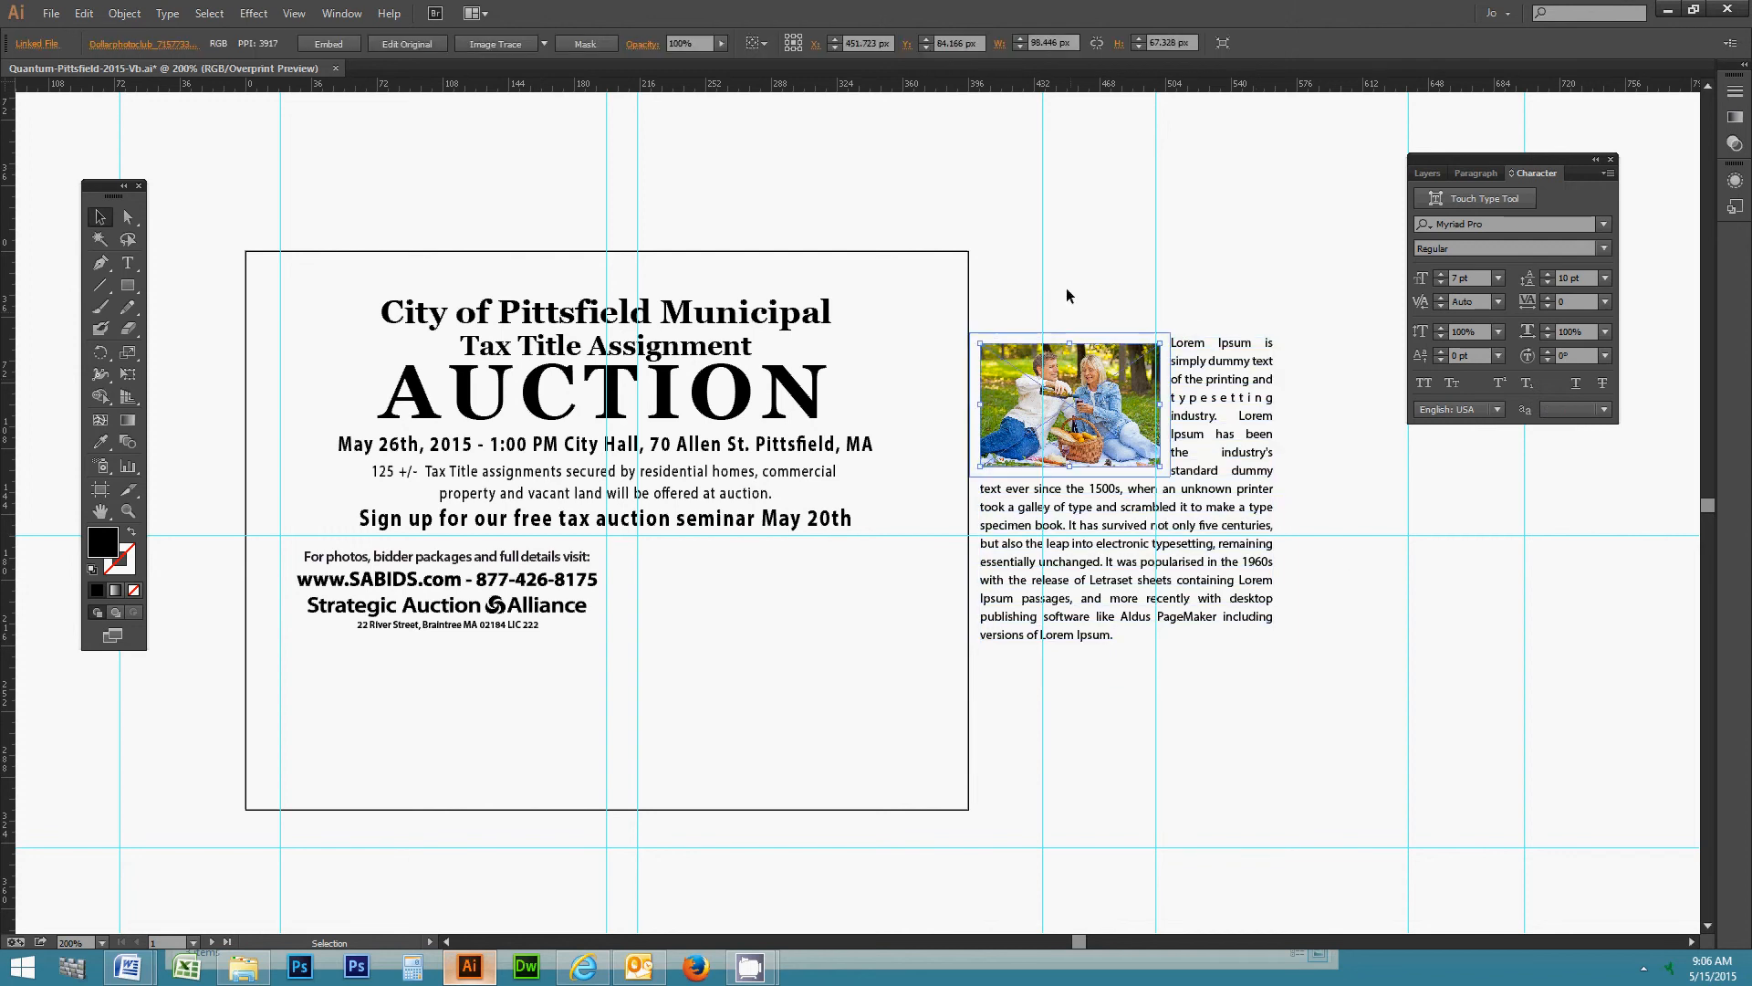
pyautogui.keyDown('shift'); pyautogui.click(1238, 475); pyautogui.keyUp('shift')
pyautogui.click(1119, 282)
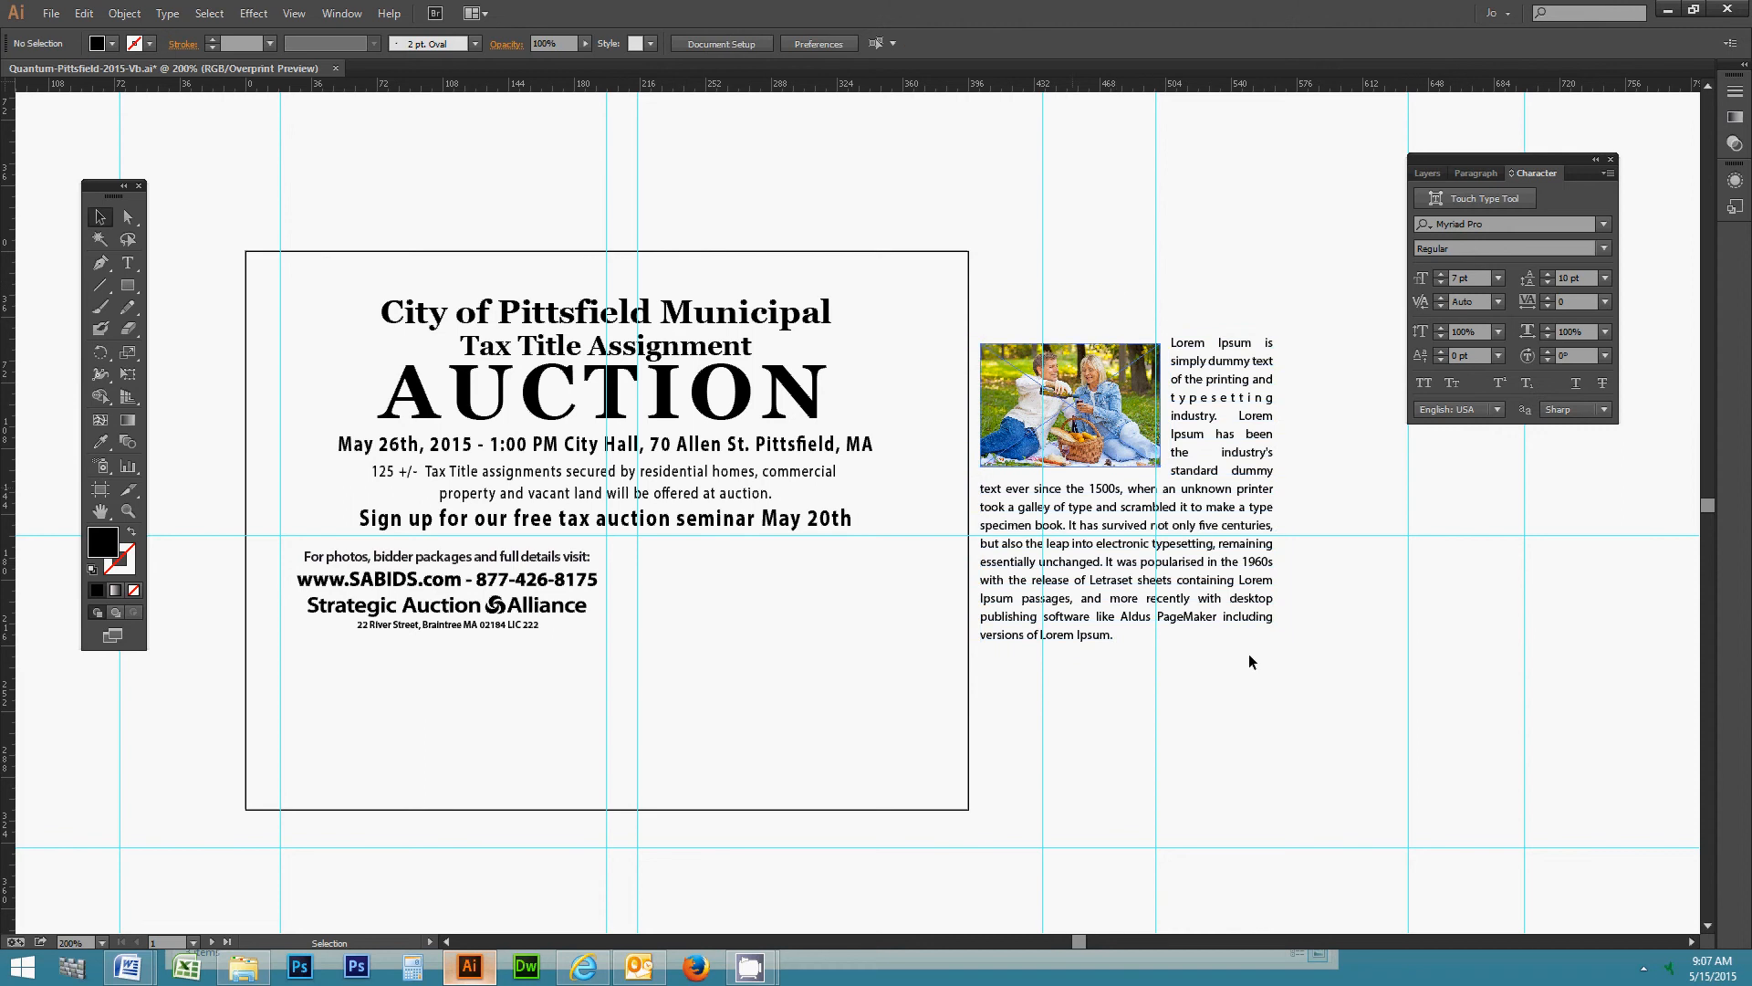
pyautogui.moveTo(1251, 691); pyautogui.dragTo(1067, 383)
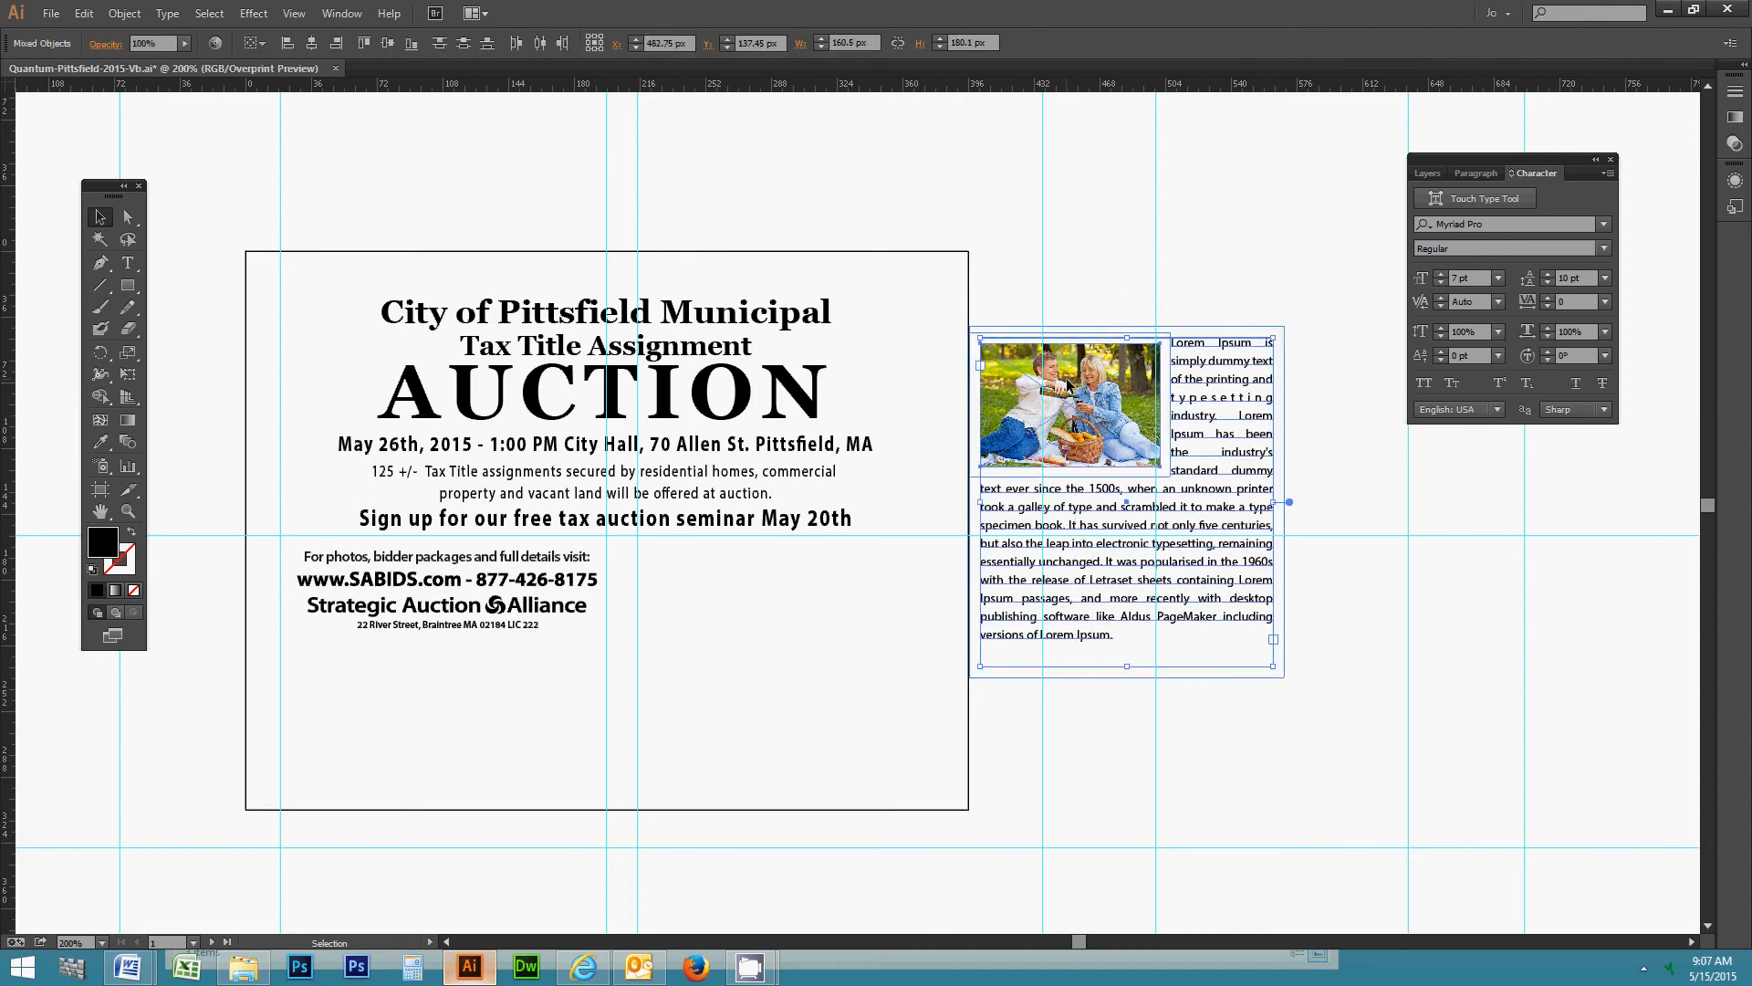
pyautogui.press('Delete')
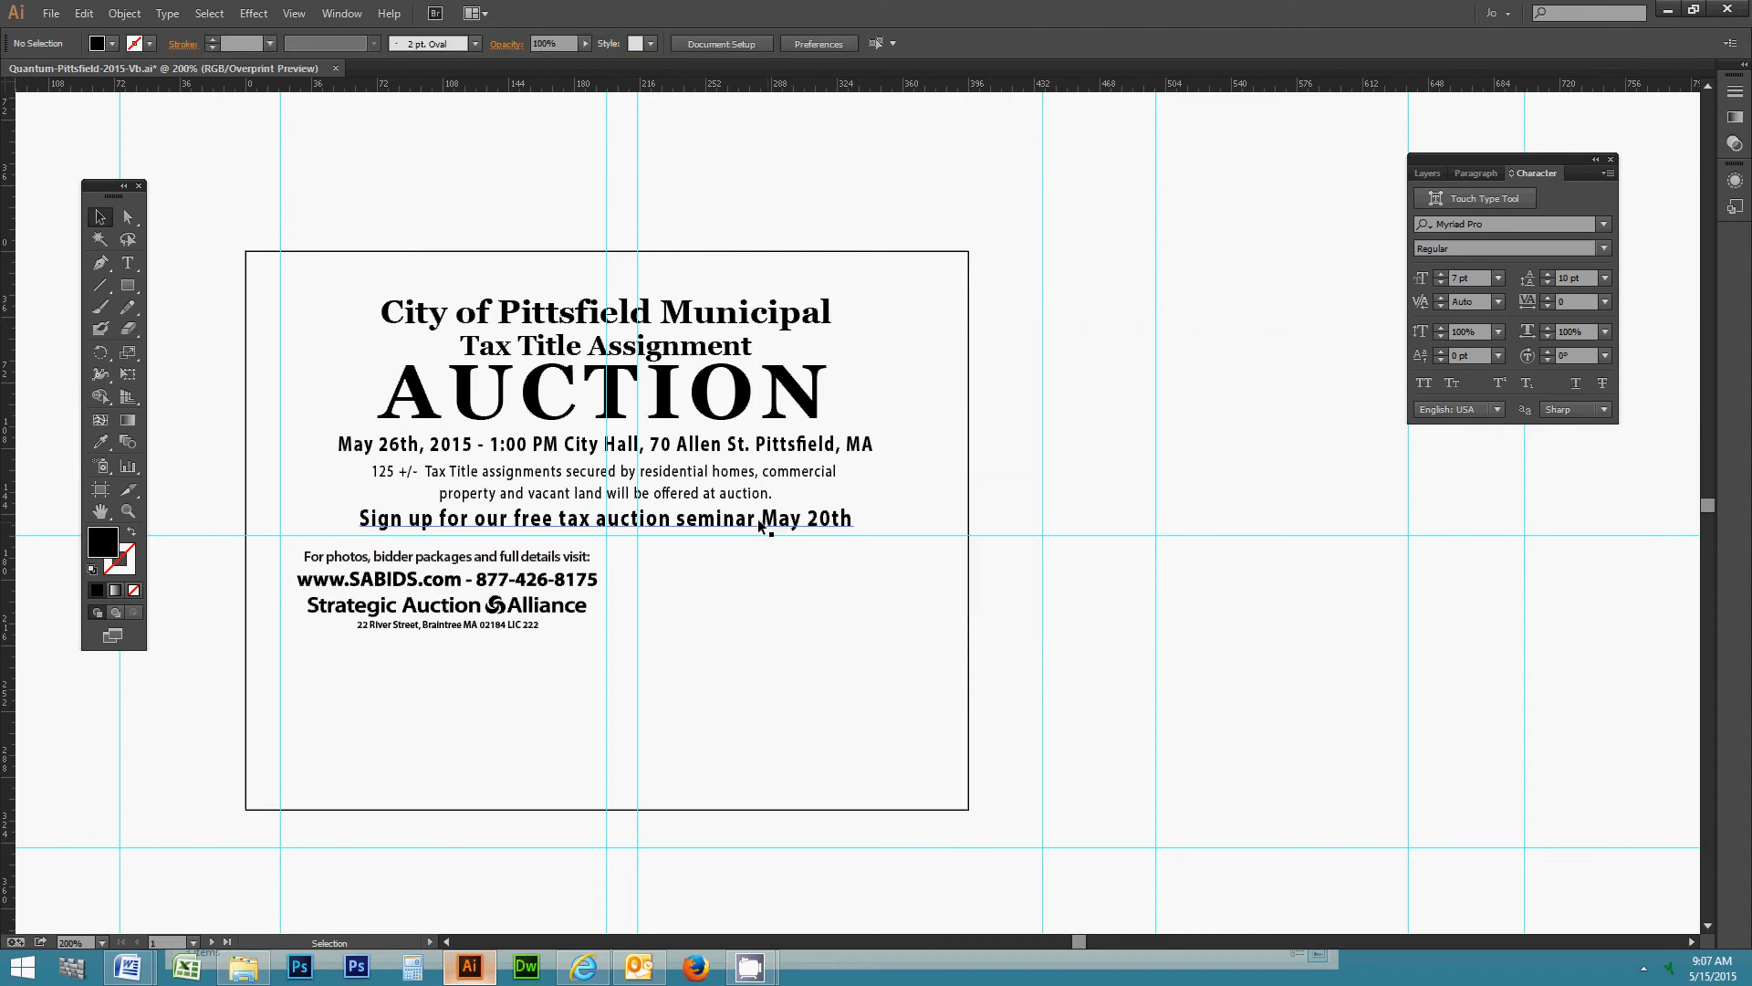
pyautogui.moveTo(739, 513); pyautogui.dragTo(783, 470)
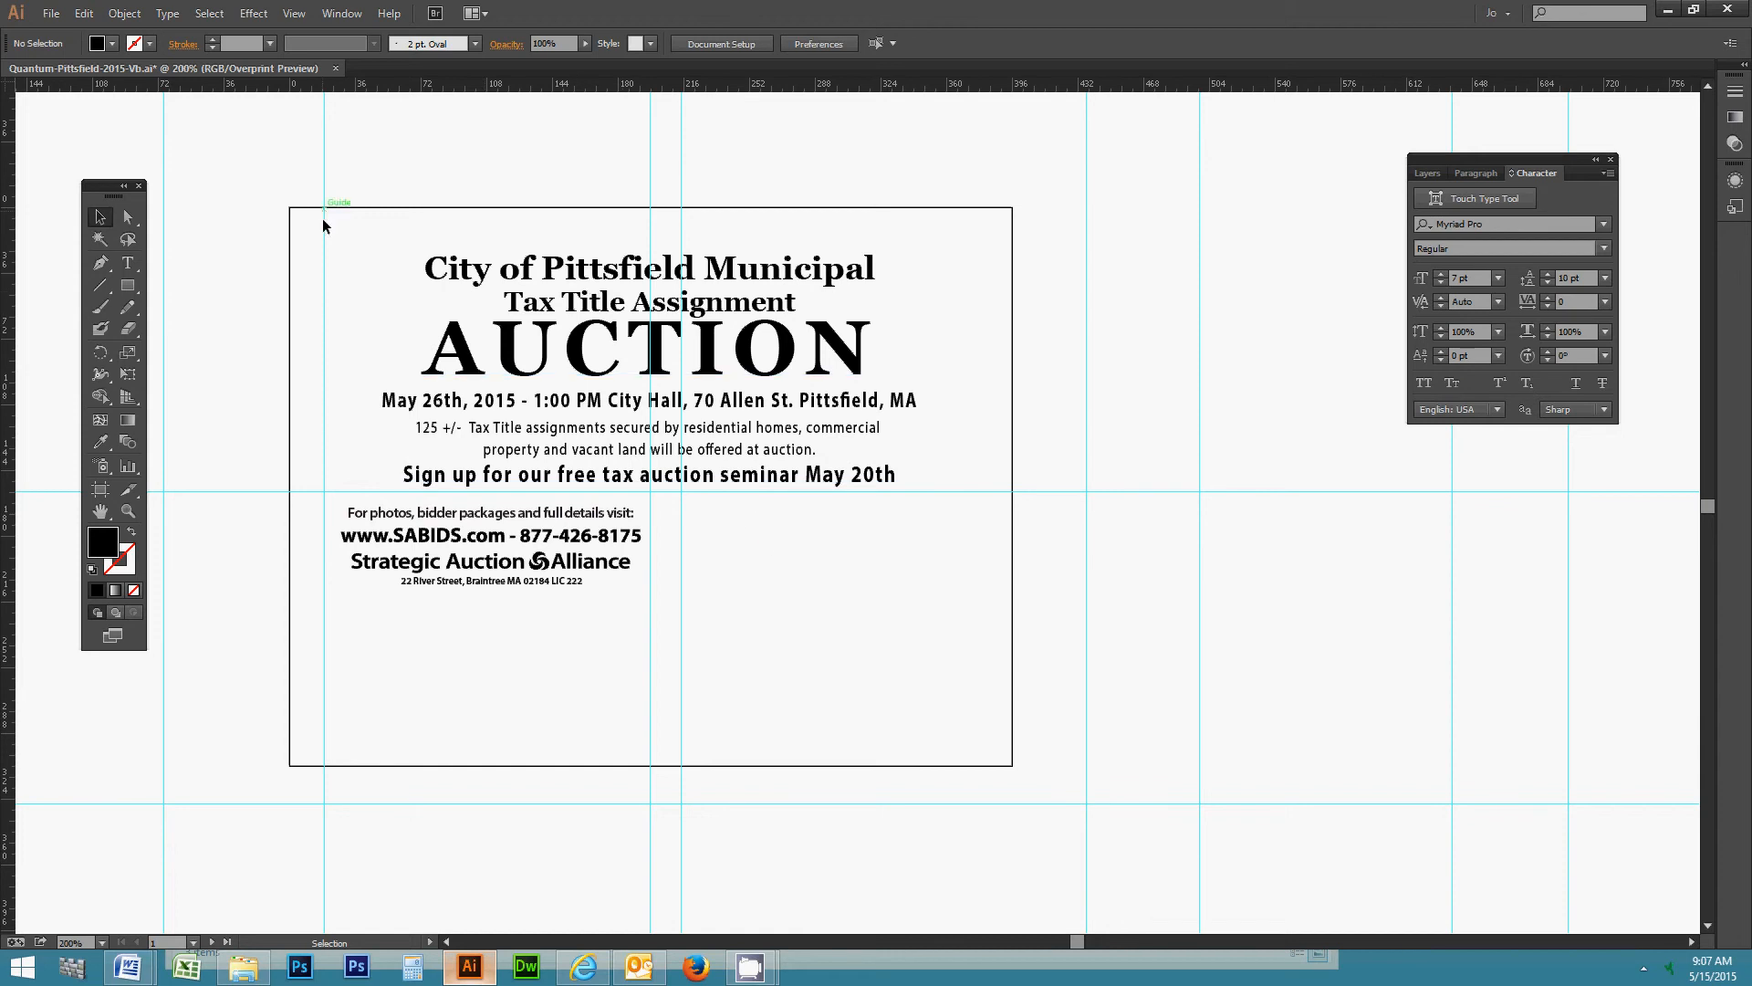
pyautogui.click(101, 219)
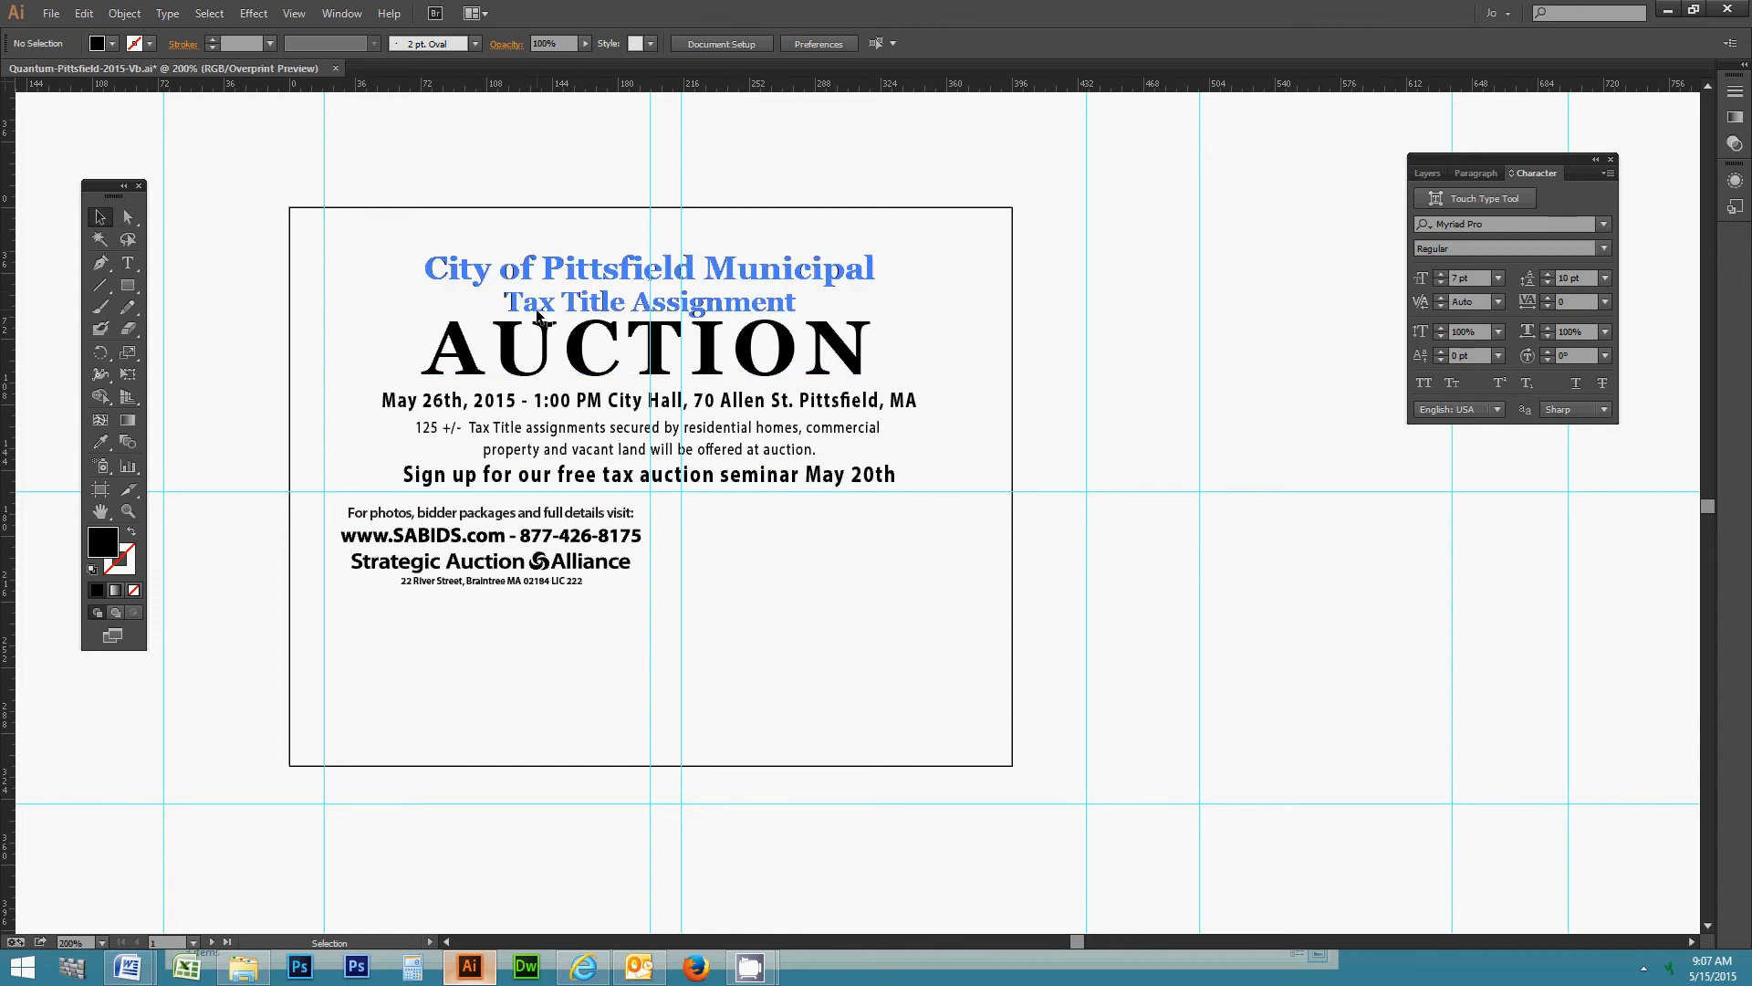
pyautogui.click(531, 284)
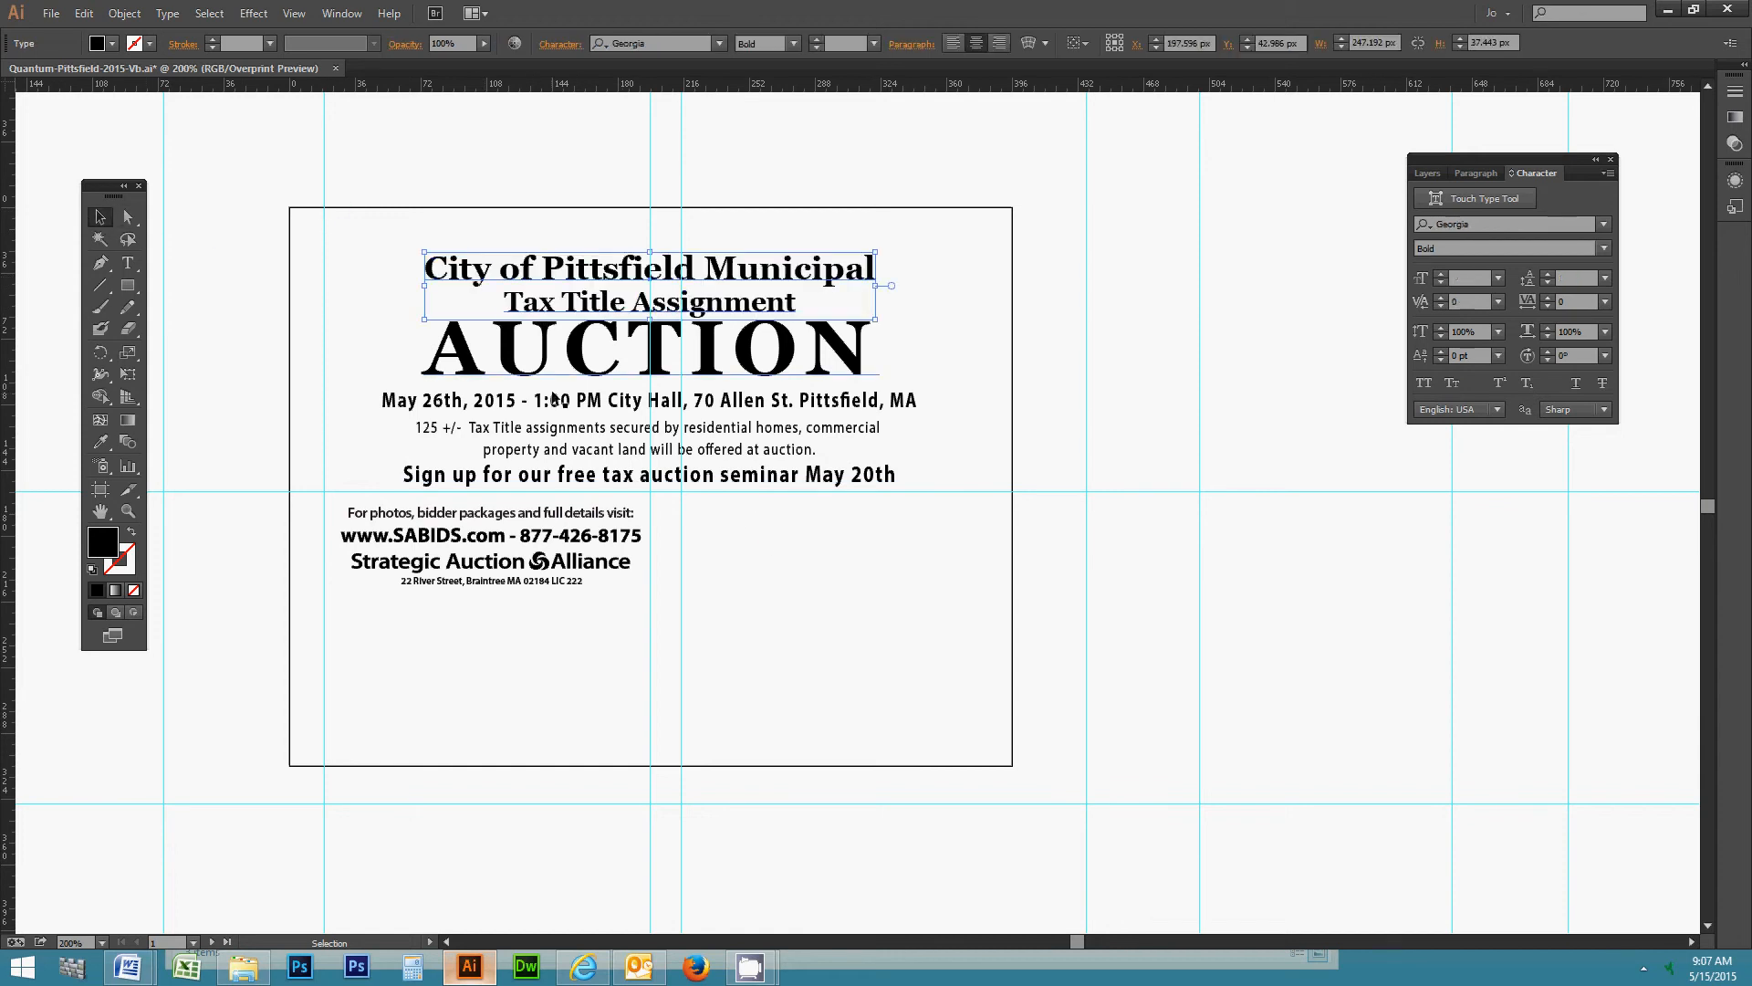
pyautogui.click(520, 435)
pyautogui.click(534, 275)
# - Show the layer list beside the postcard, then delete the "front copy" layer together with its artwork
pyautogui.click(1426, 176)
pyautogui.click(1219, 155)
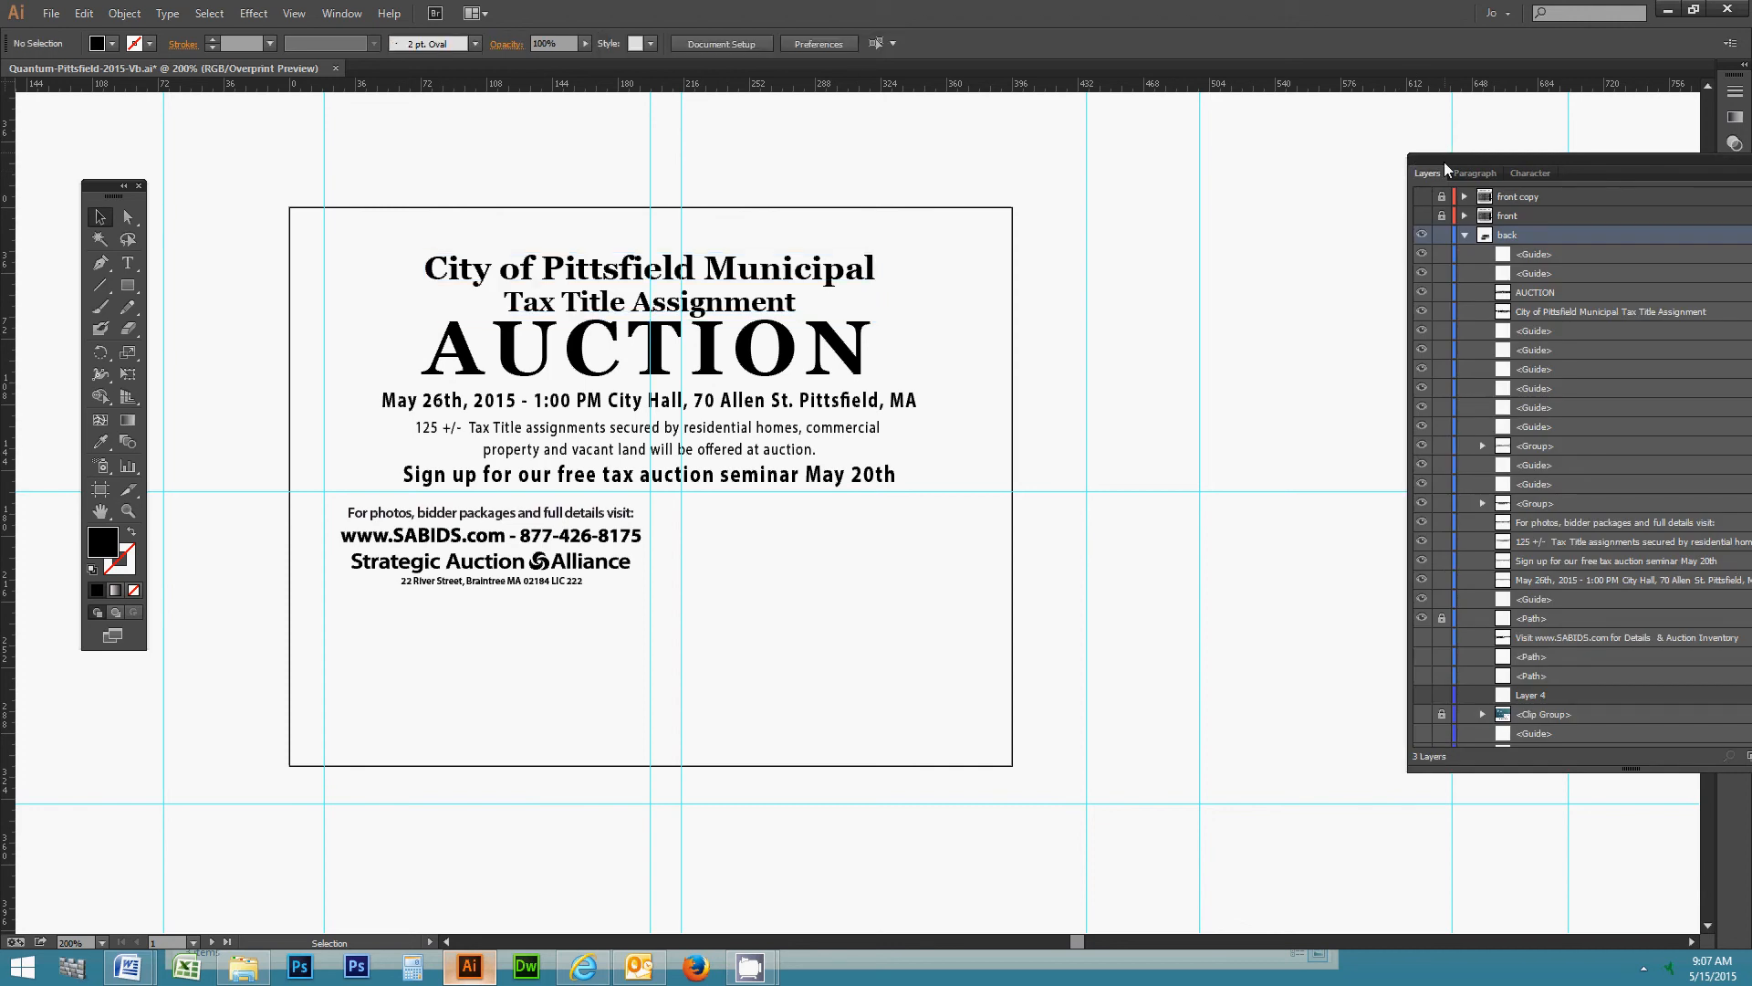
pyautogui.moveTo(1446, 160); pyautogui.dragTo(1136, 162)
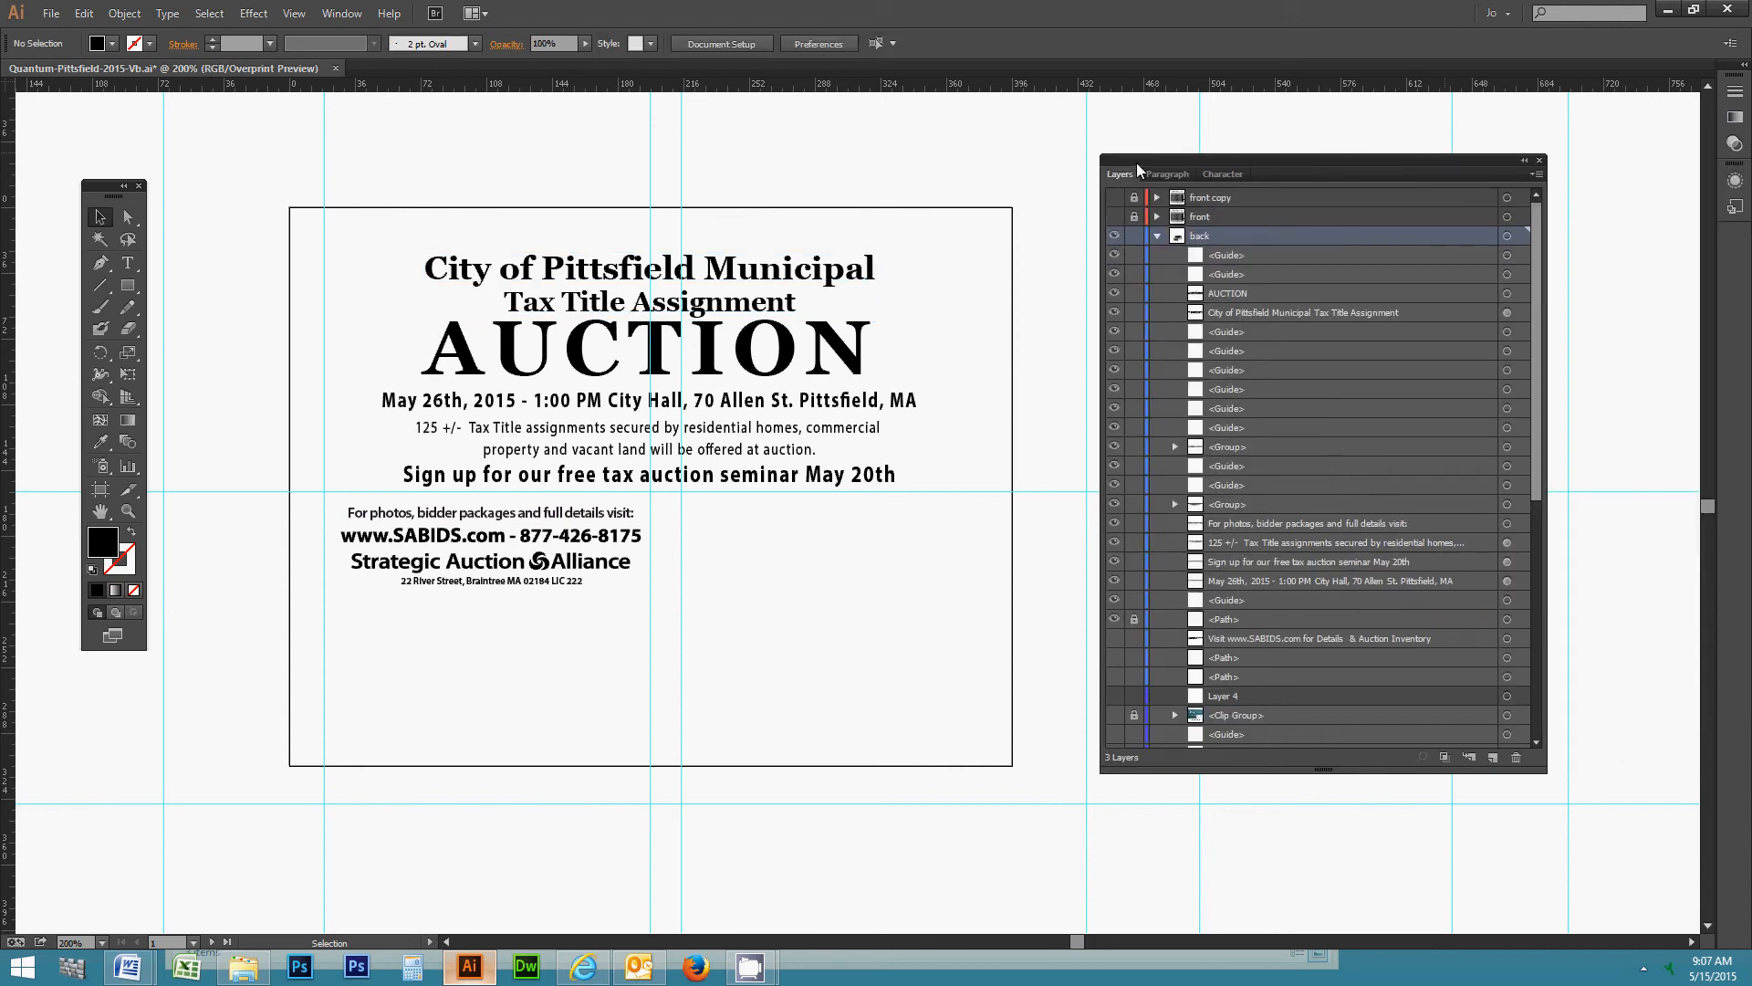
pyautogui.click(1157, 236)
pyautogui.click(1229, 199)
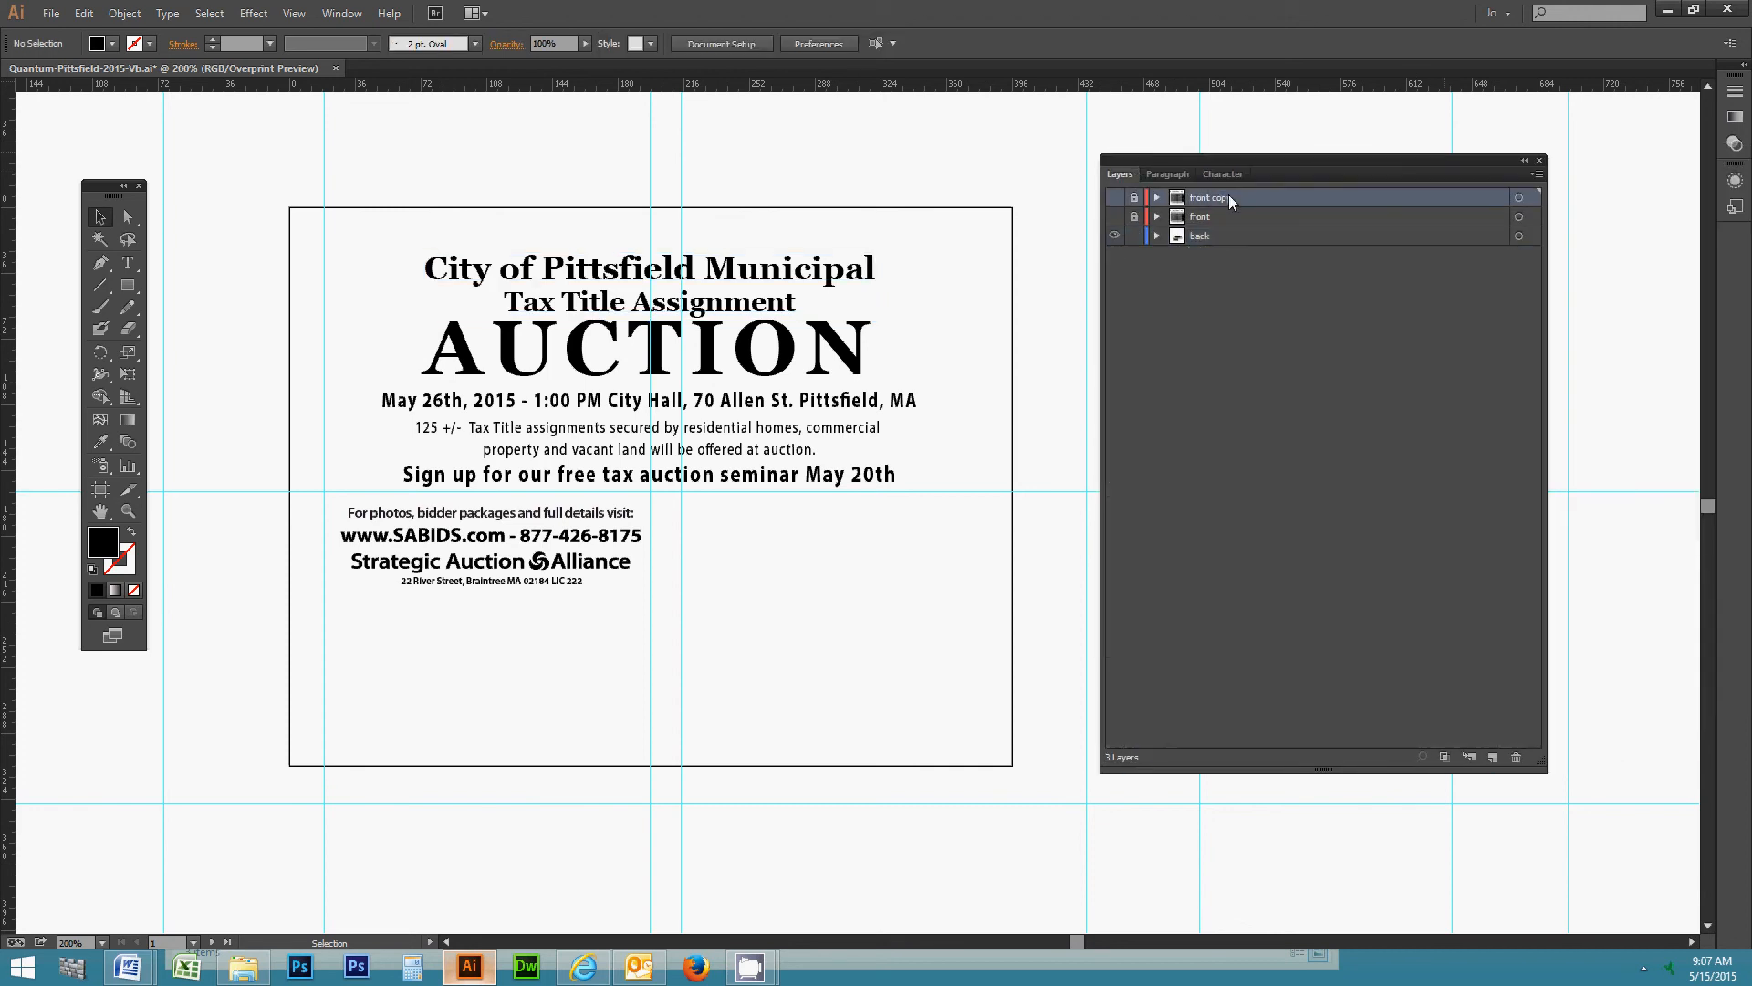
pyautogui.click(1538, 174)
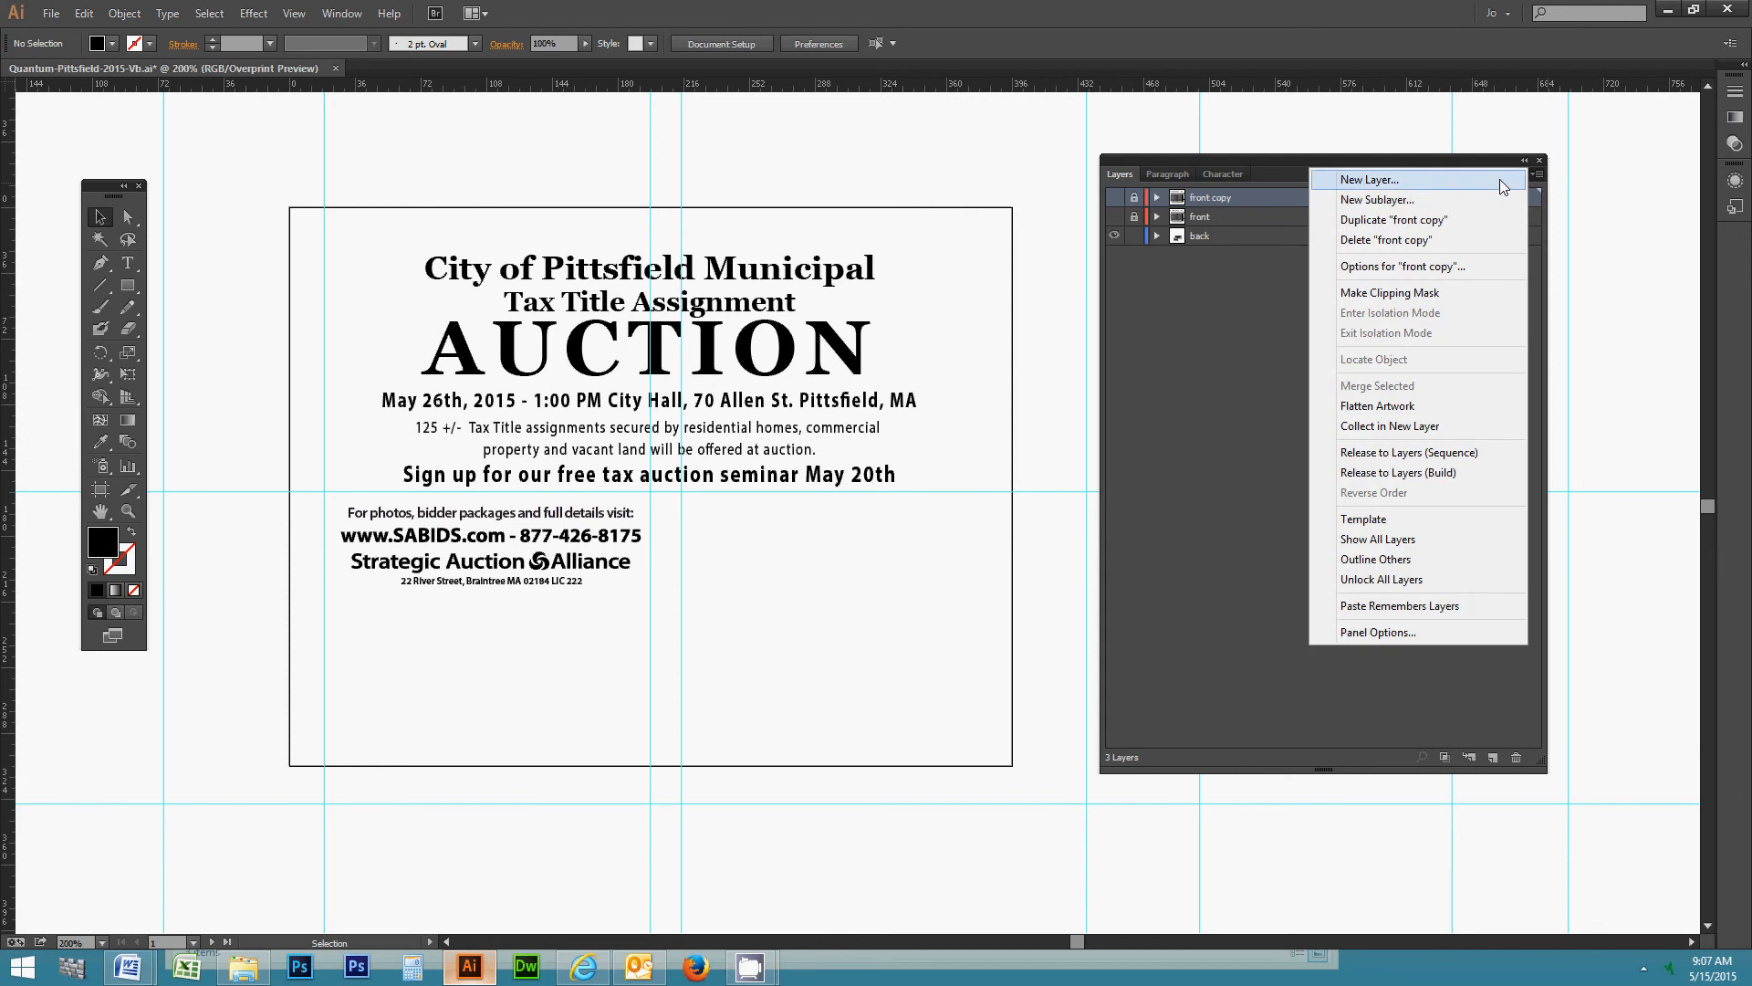
pyautogui.click(1374, 240)
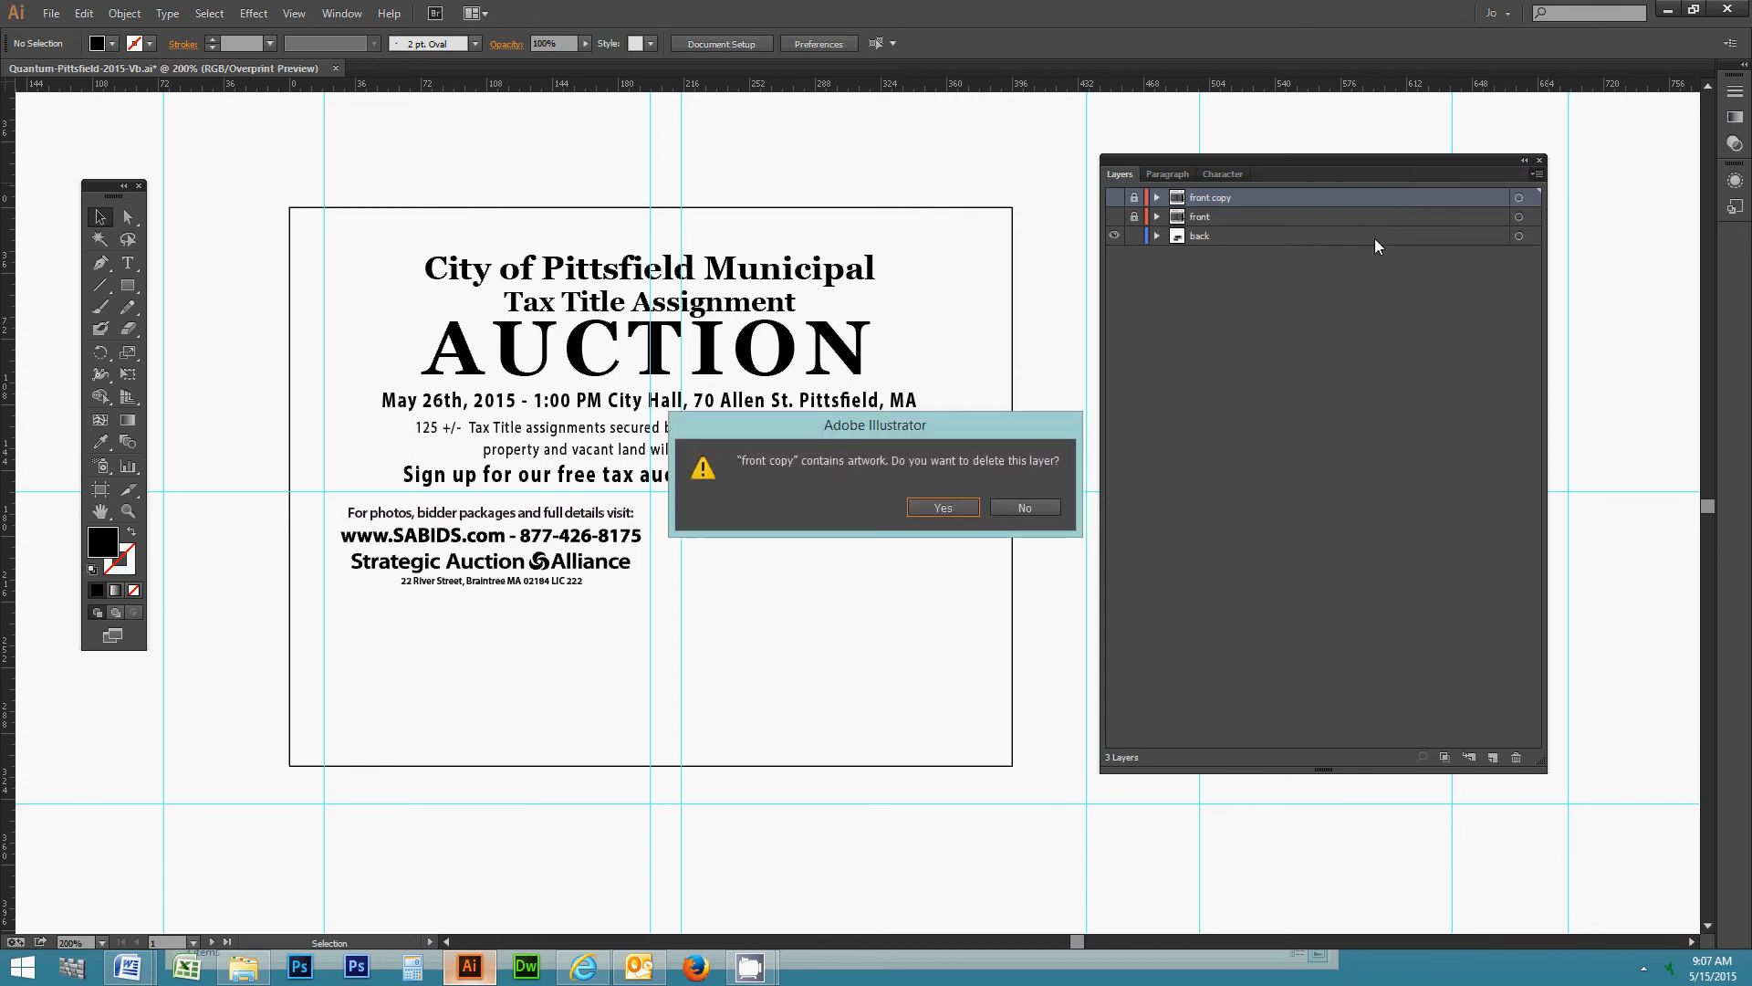
pyautogui.click(911, 504)
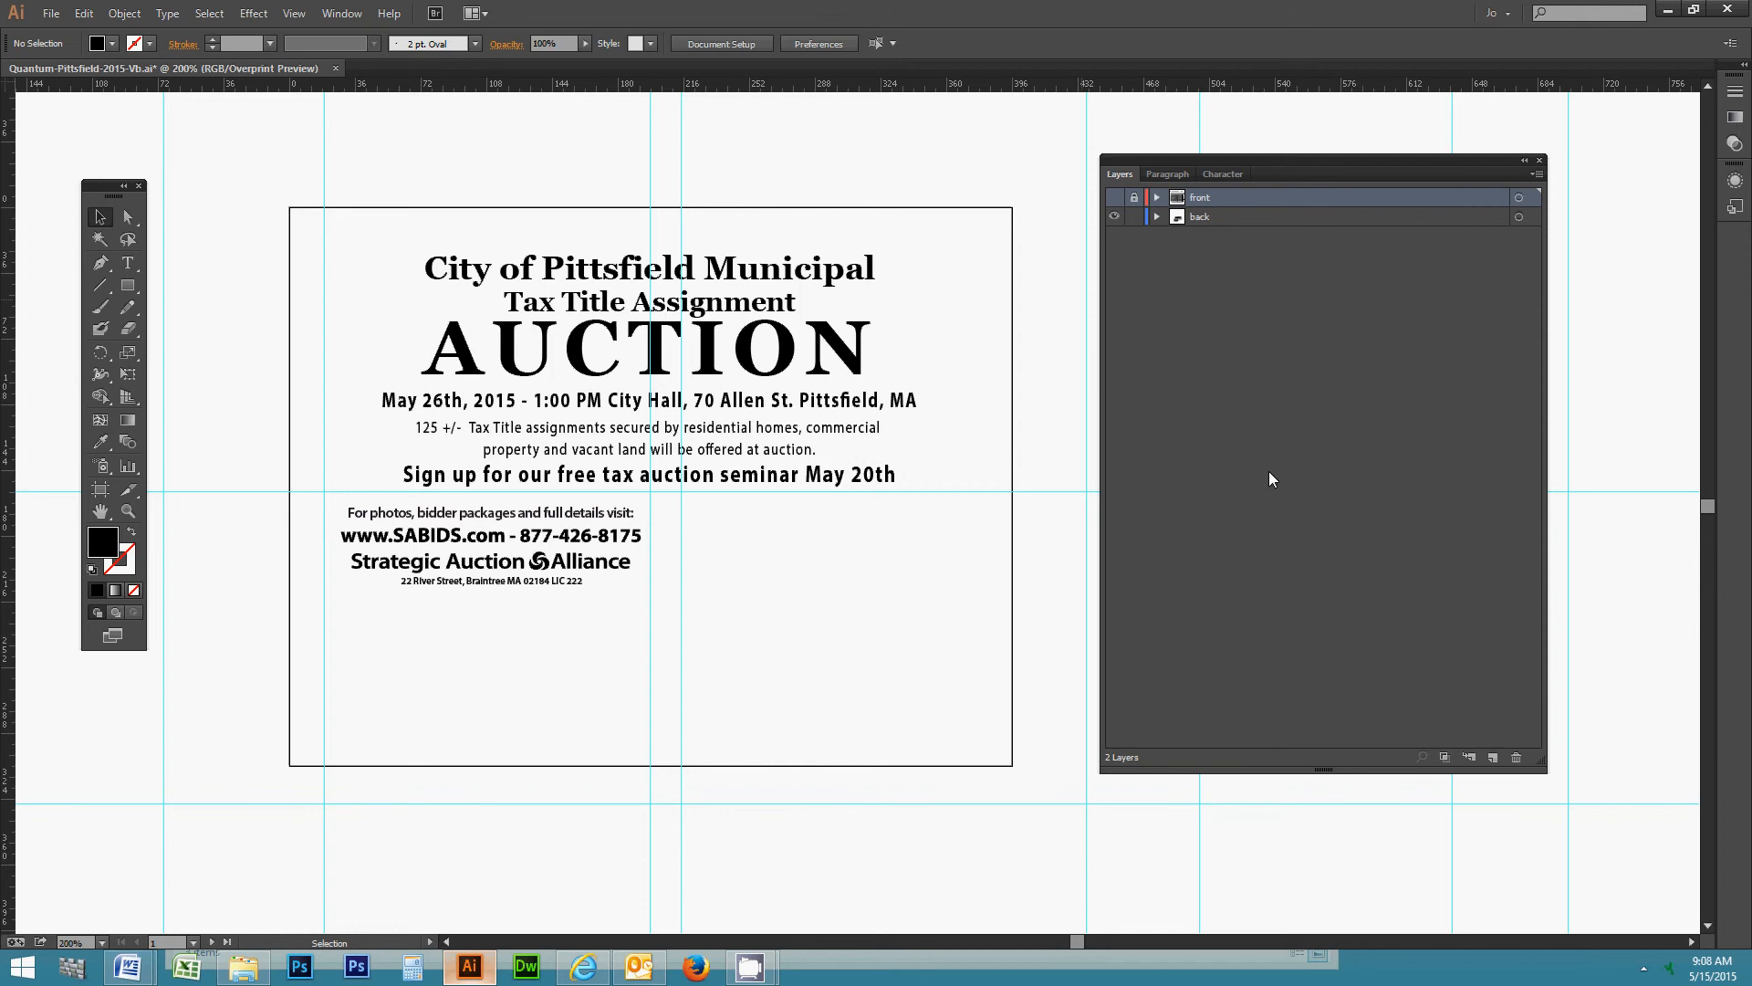
# - Duplicate the "back" layer with all of its live text
pyautogui.click(1225, 220)
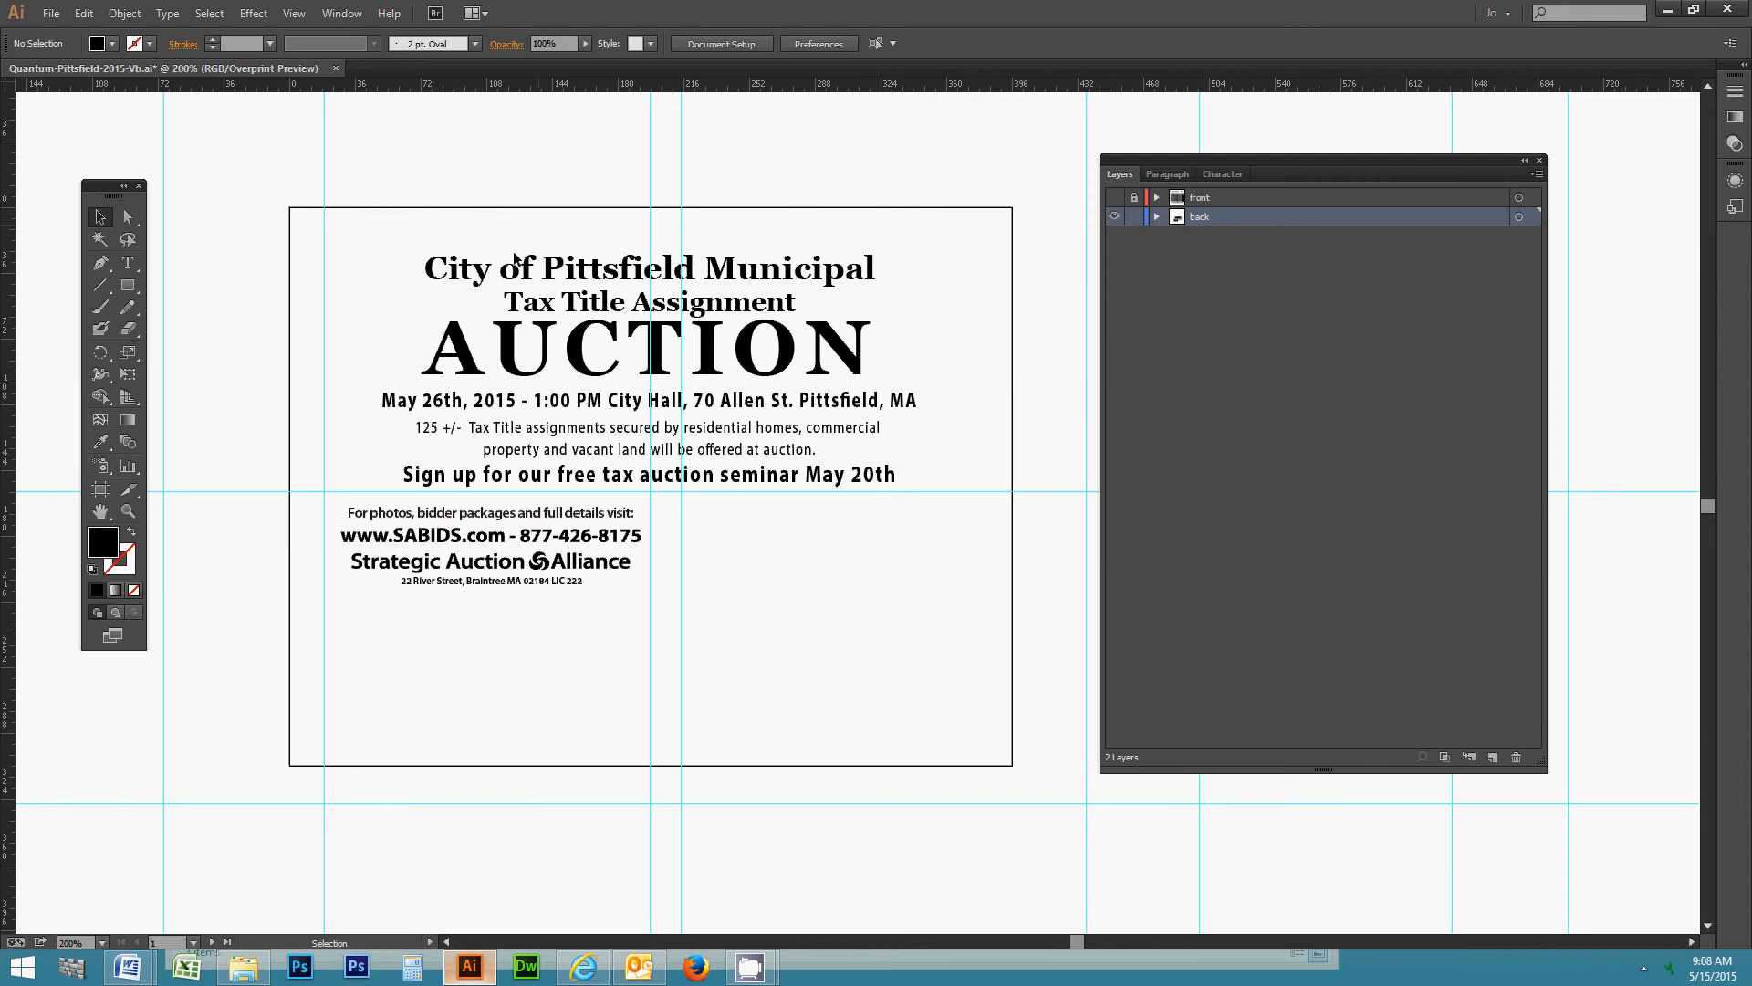
pyautogui.click(548, 536)
pyautogui.click(780, 574)
pyautogui.click(1155, 218)
pyautogui.click(1157, 217)
pyautogui.click(1537, 175)
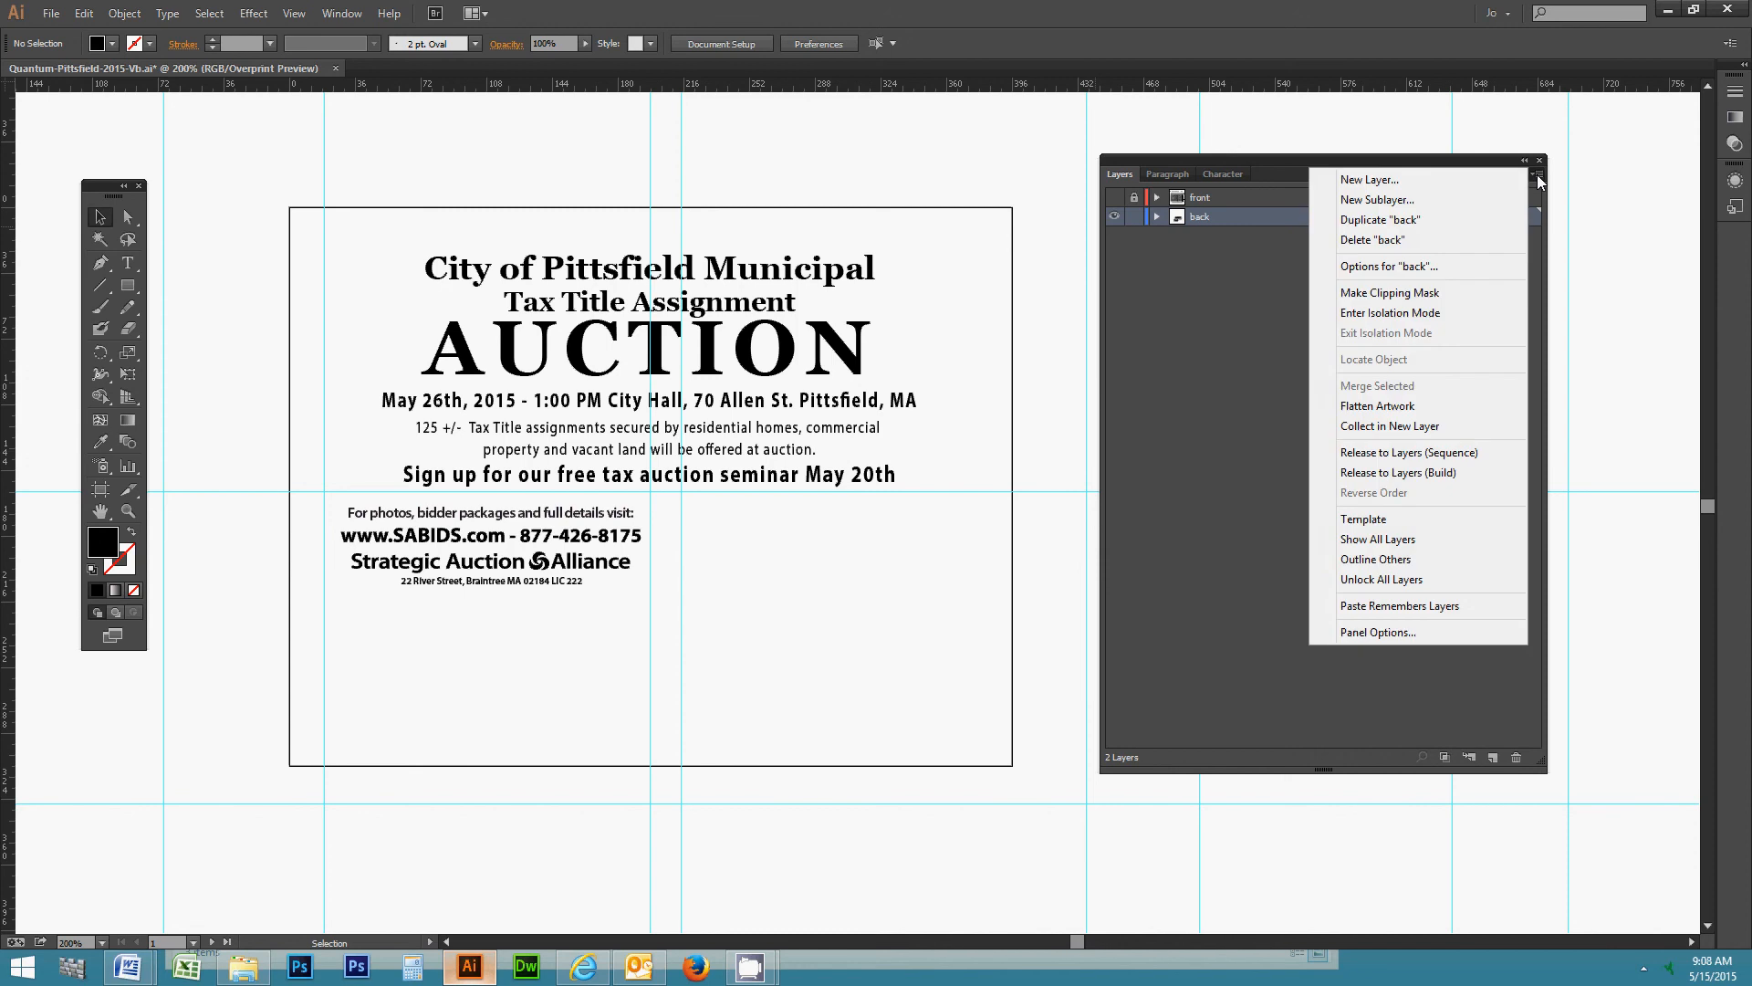
pyautogui.click(1376, 219)
# - Rename the original "back" layer as back-editable
pyautogui.click(1201, 237)
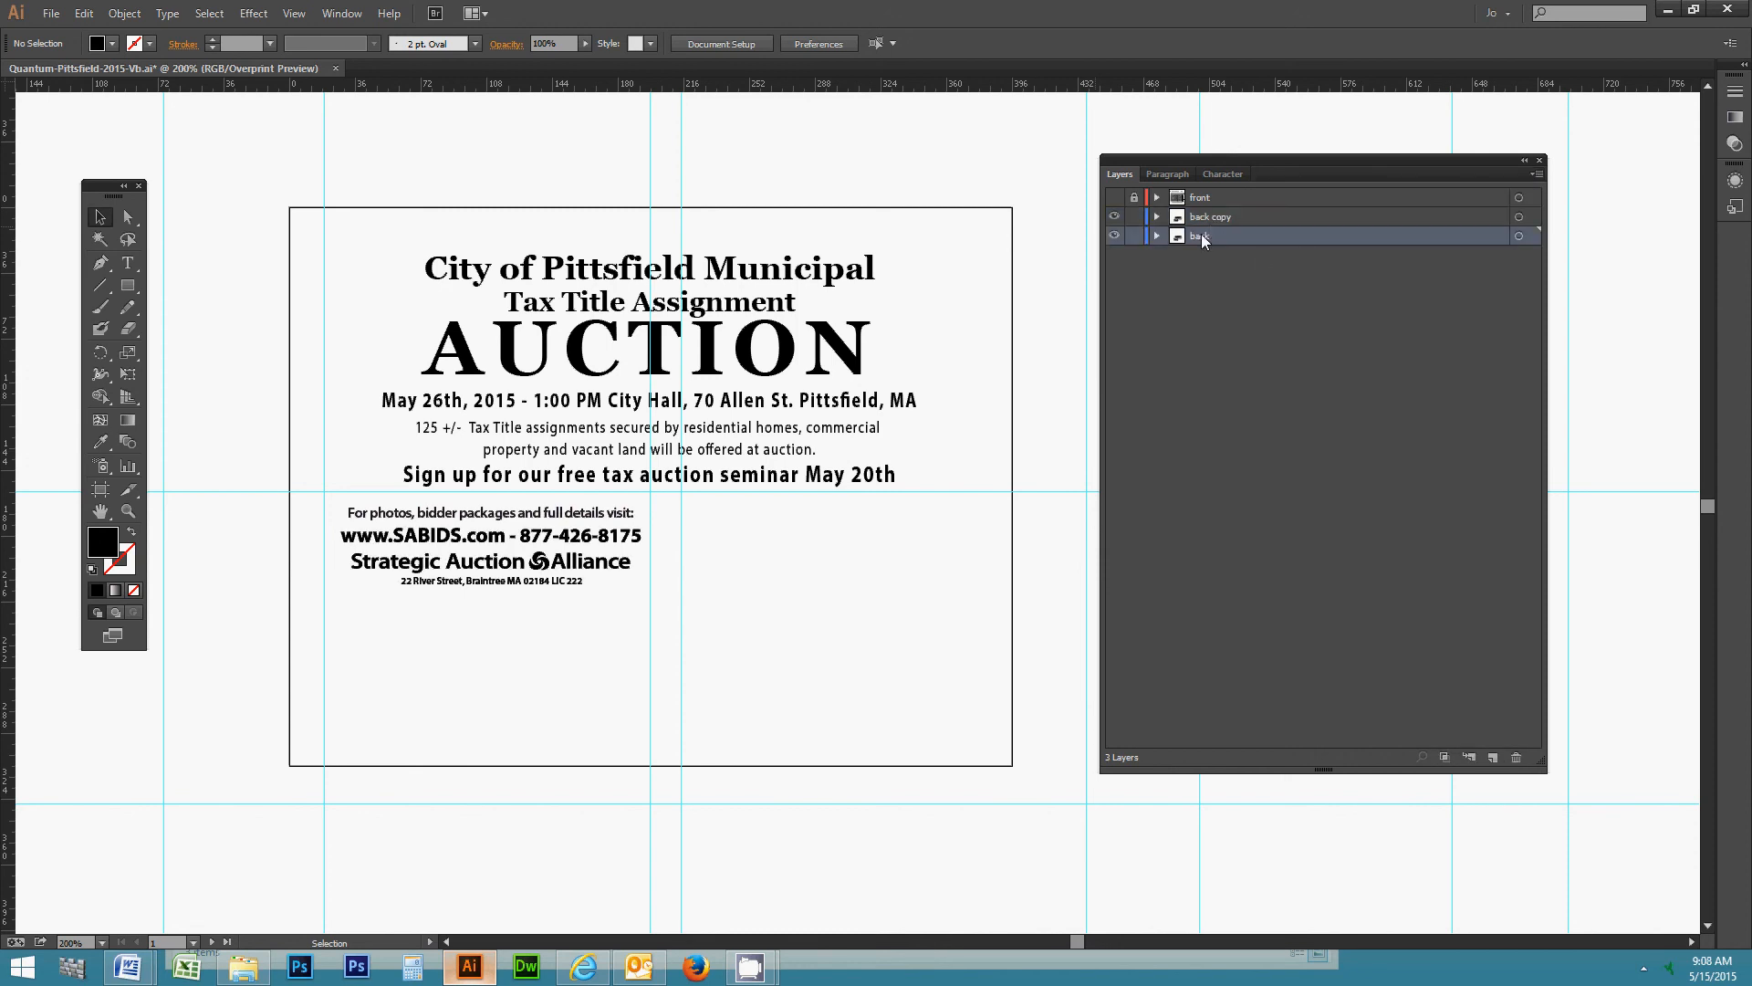
pyautogui.doubleClick(1209, 237)
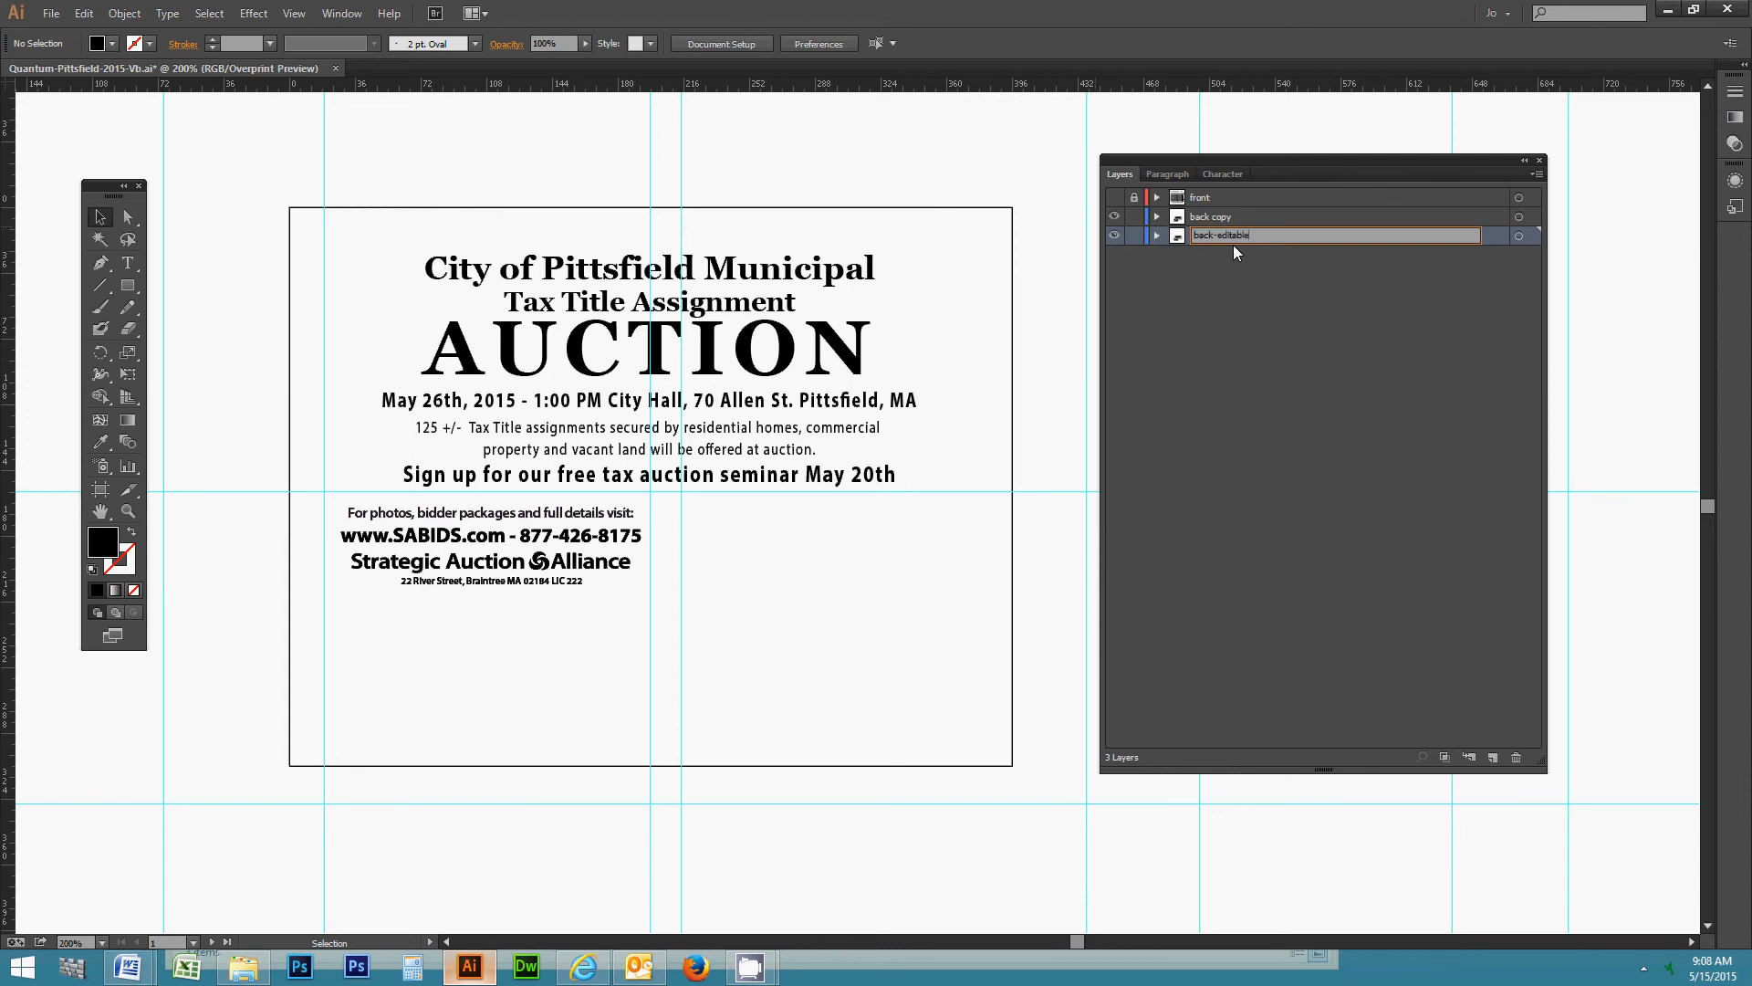
pyautogui.write('-editable')
# - Rename the duplicated back layer as "back - outlined"
pyautogui.click(1229, 217)
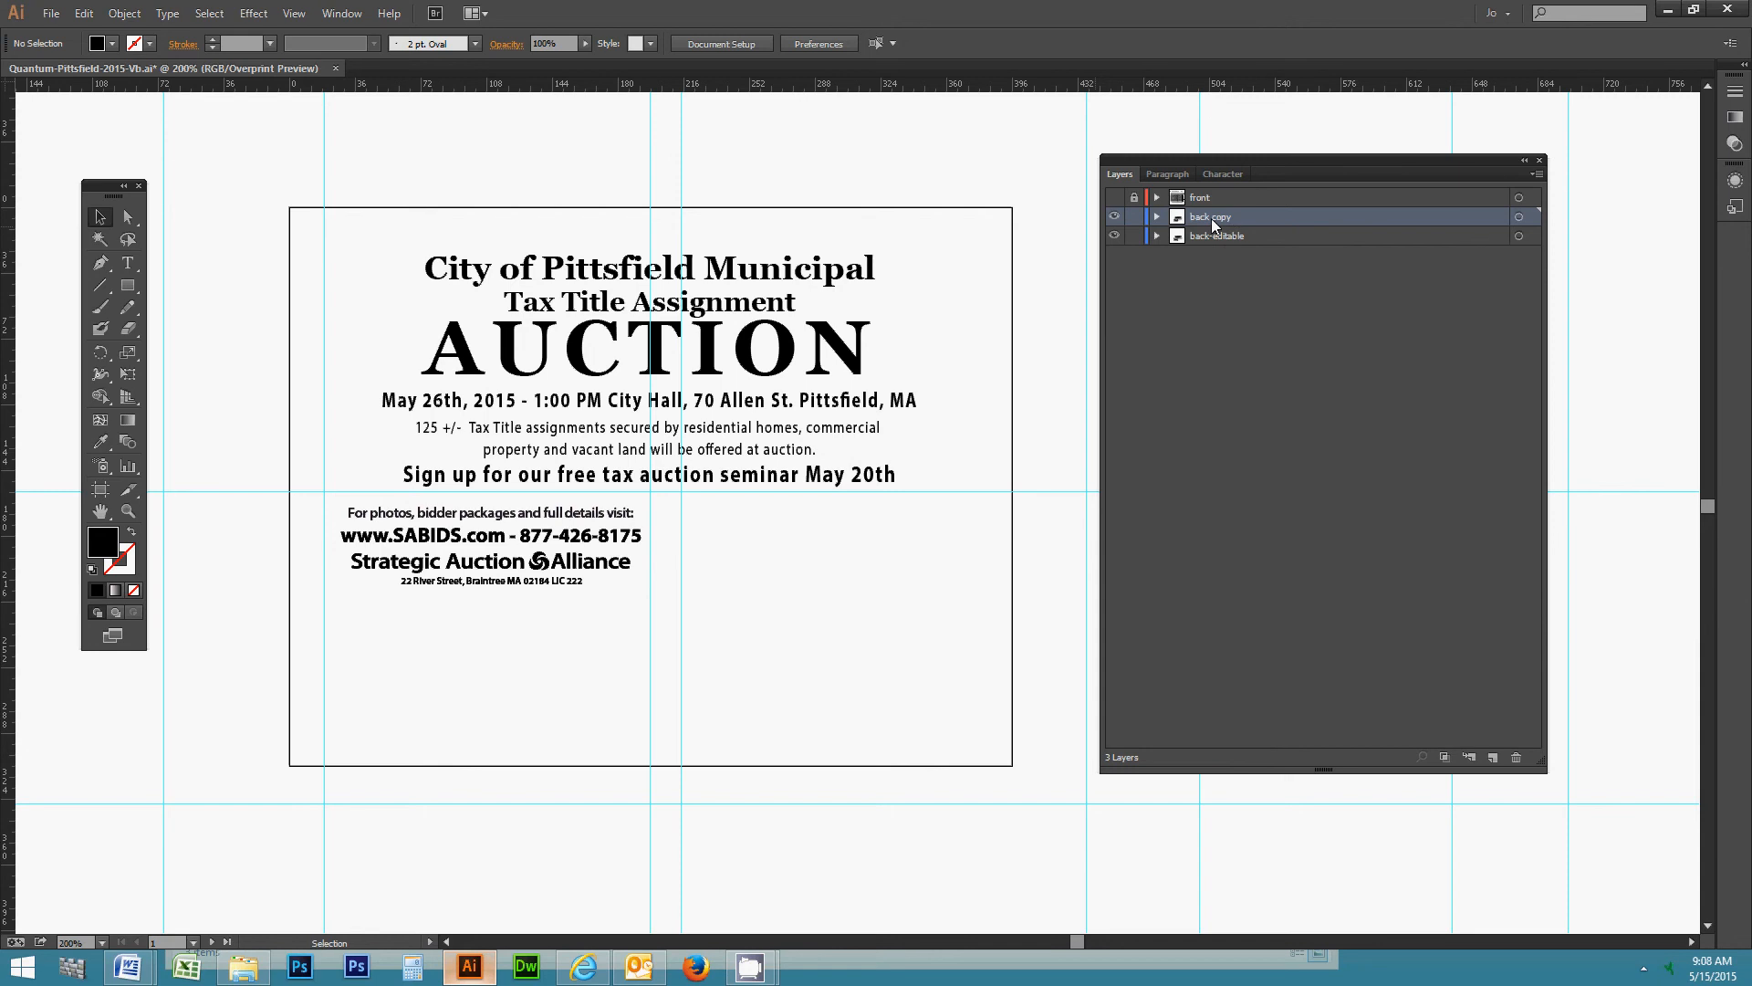
pyautogui.doubleClick(1214, 217)
pyautogui.doubleClick(1221, 217)
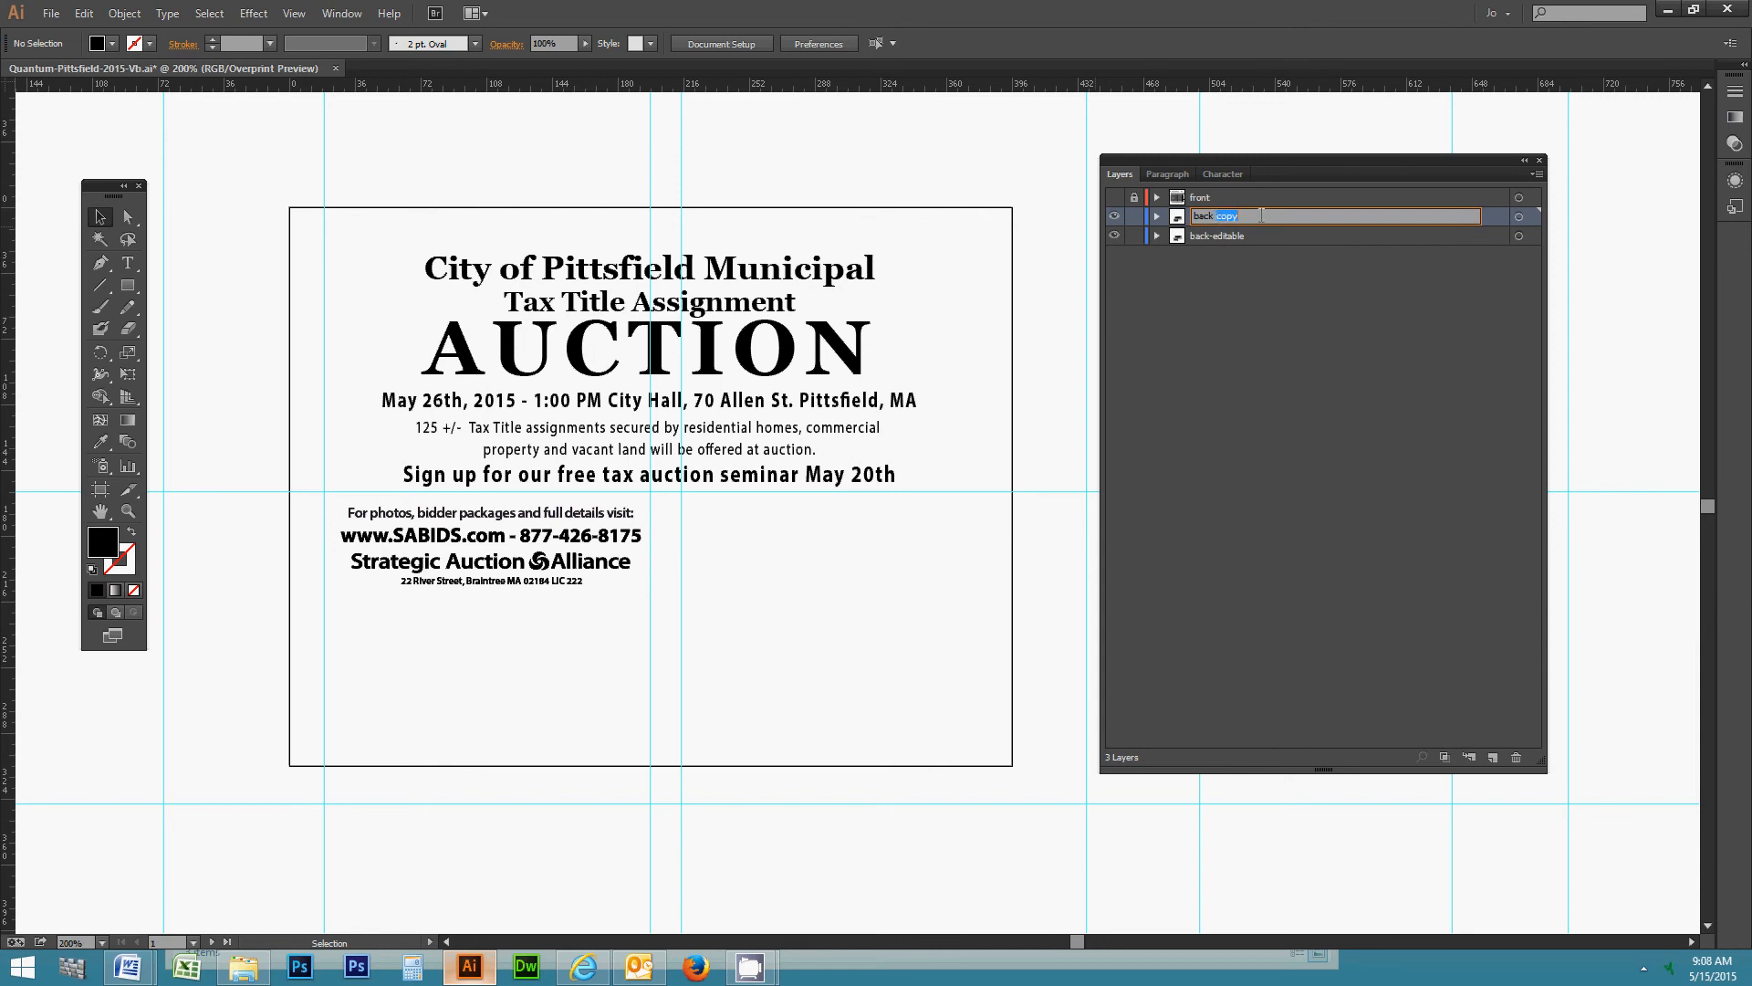
pyautogui.write('- outlined')
pyautogui.click(1249, 289)
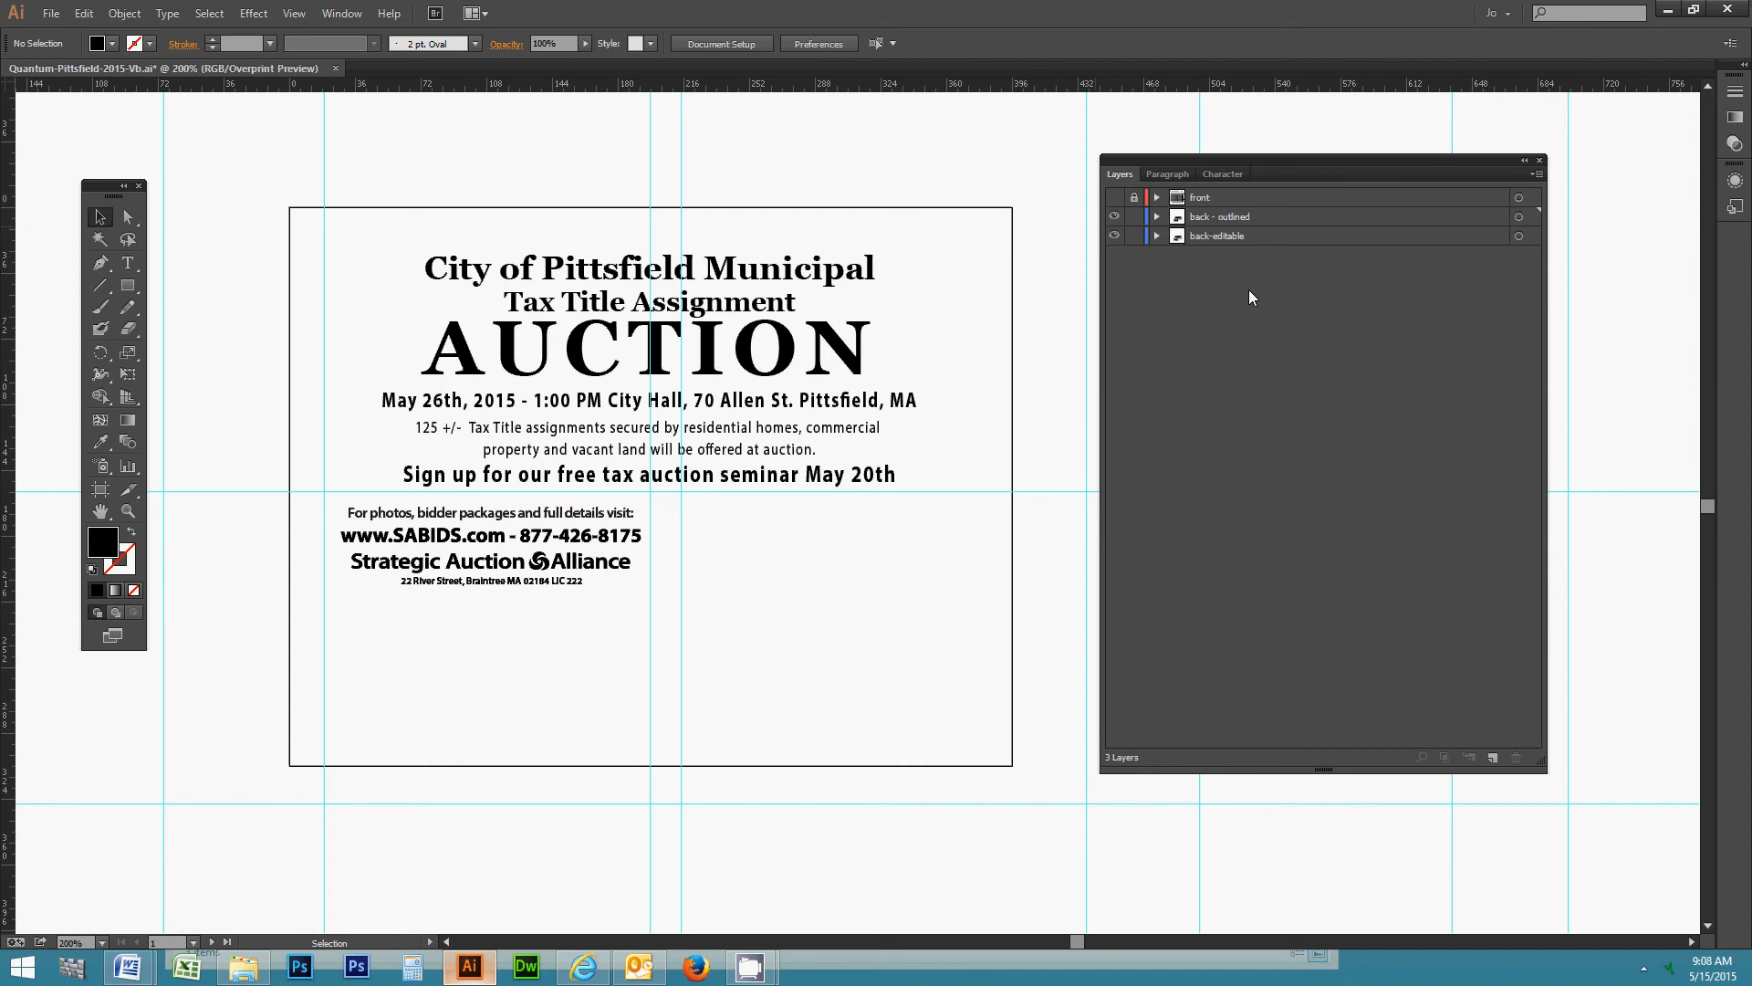
# - Lock and hide the back-editable layer
pyautogui.click(1232, 235)
pyautogui.click(1135, 237)
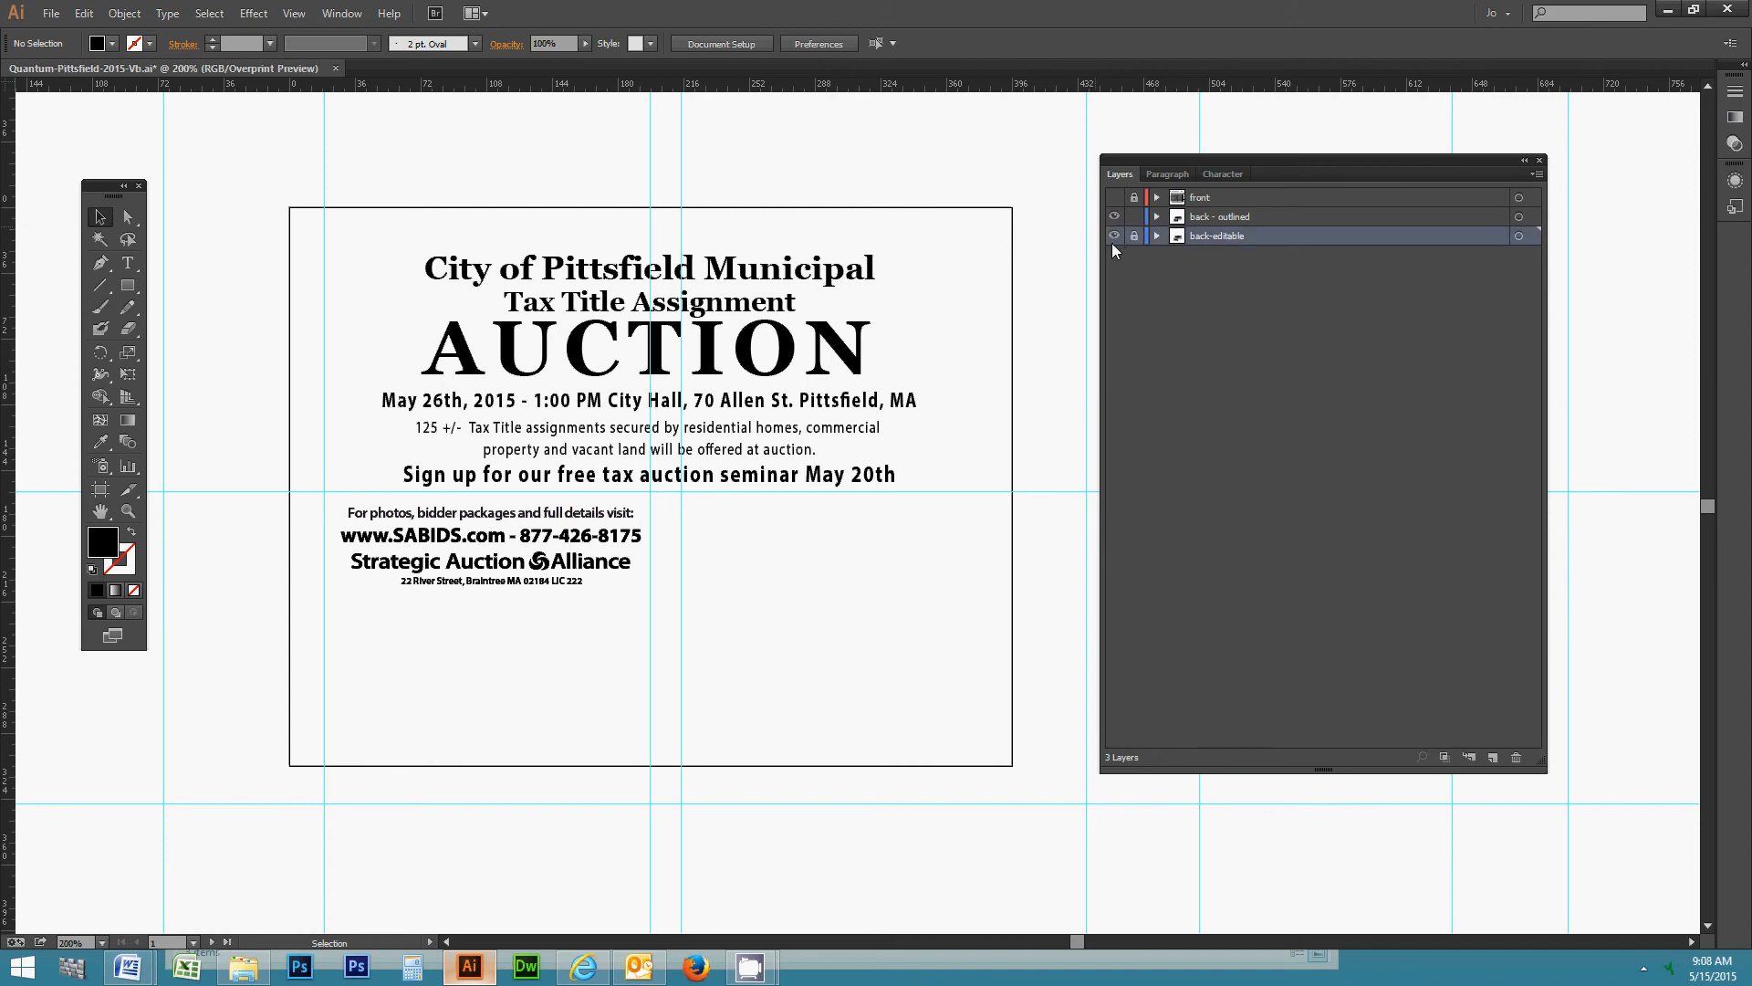
pyautogui.click(1115, 236)
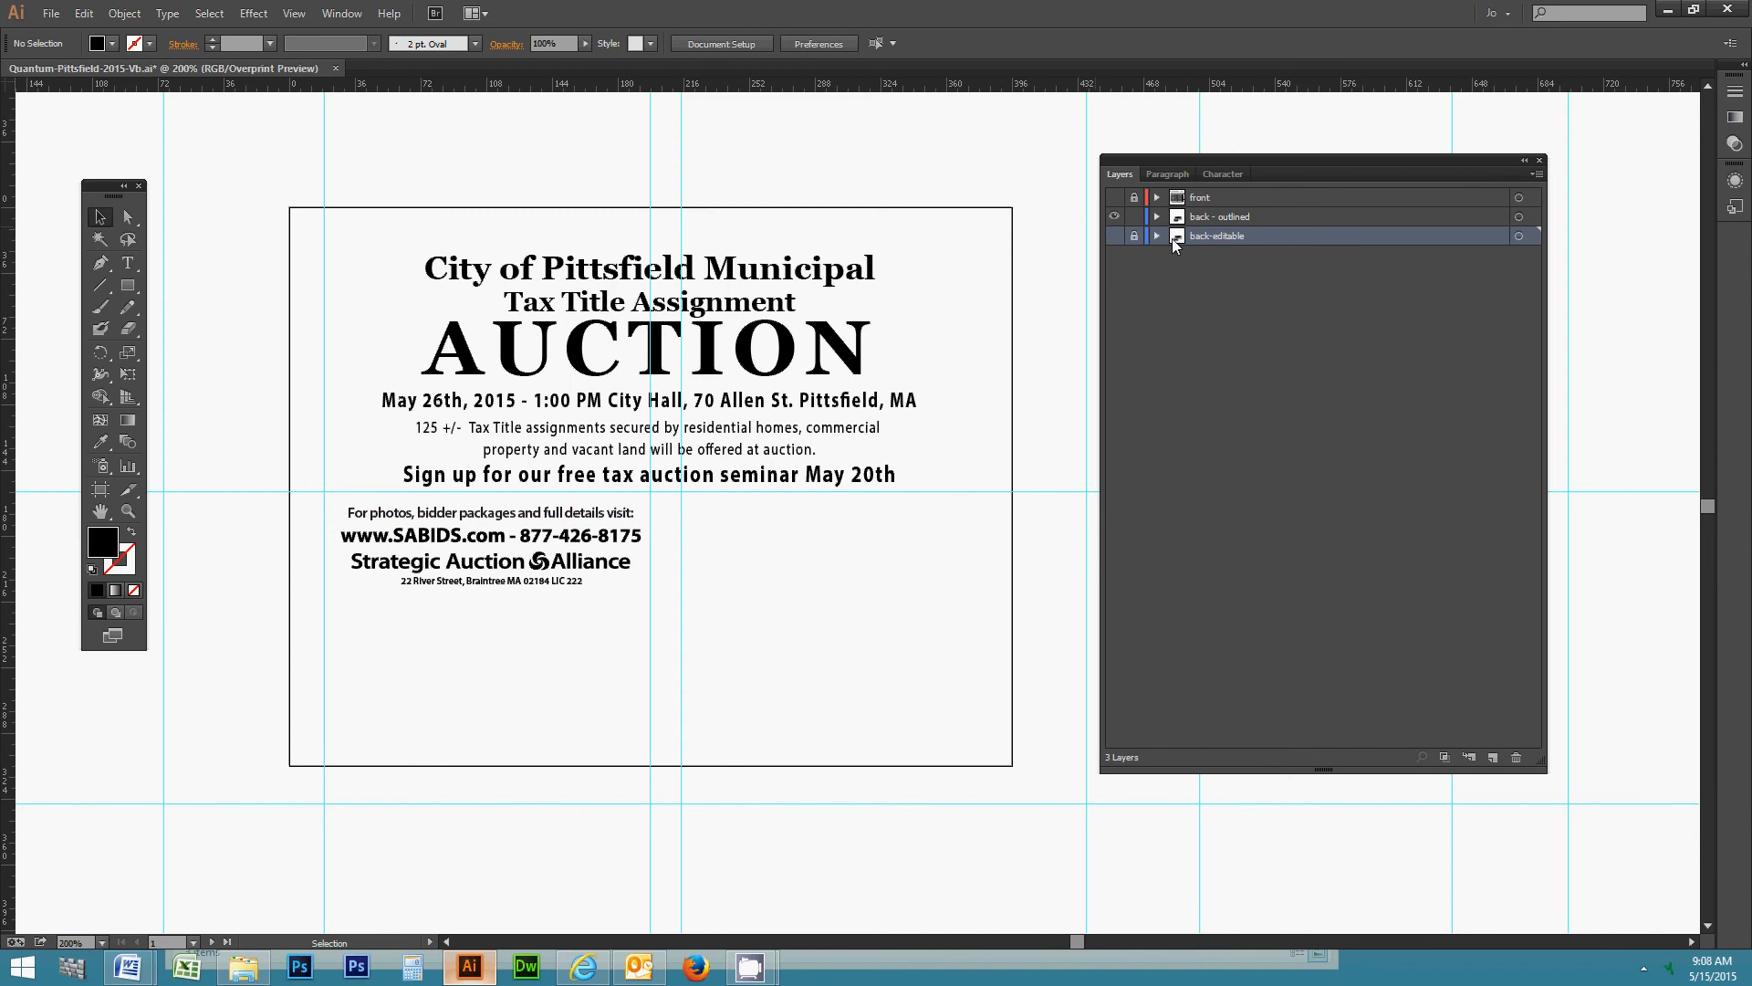
# - Convert all the postcard text on the "back - outlined" layer to outlines
pyautogui.click(1239, 216)
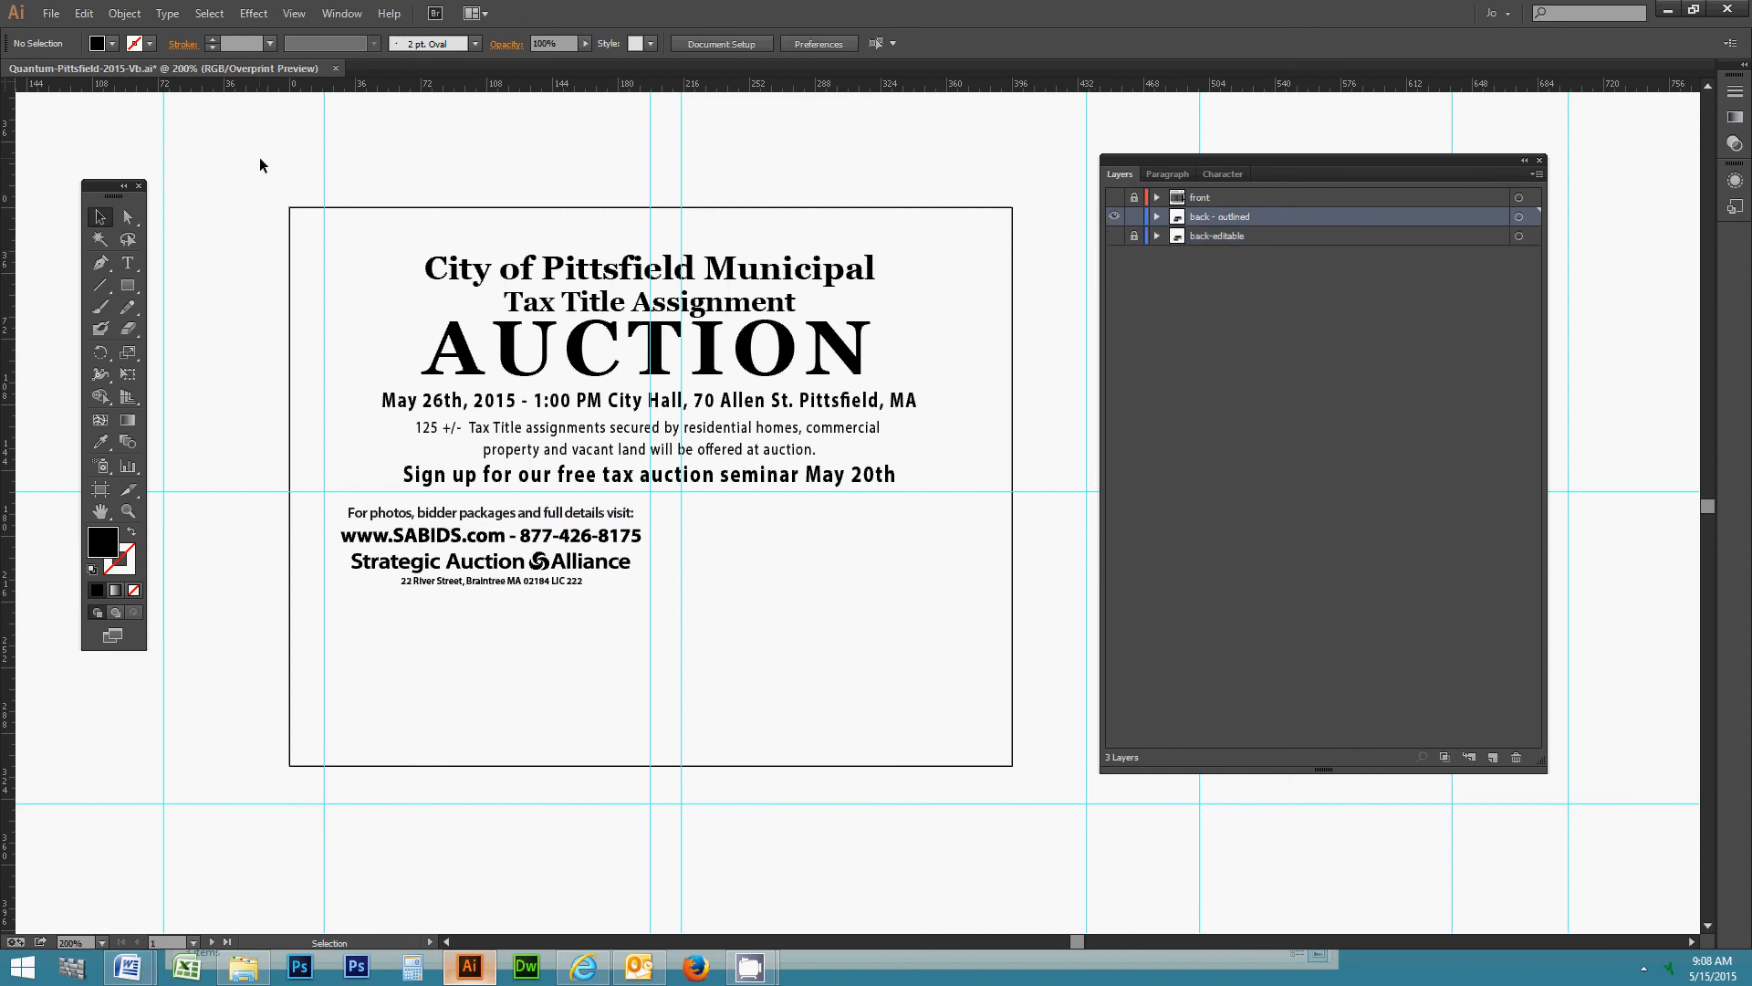
pyautogui.moveTo(351, 210); pyautogui.dragTo(1038, 714)
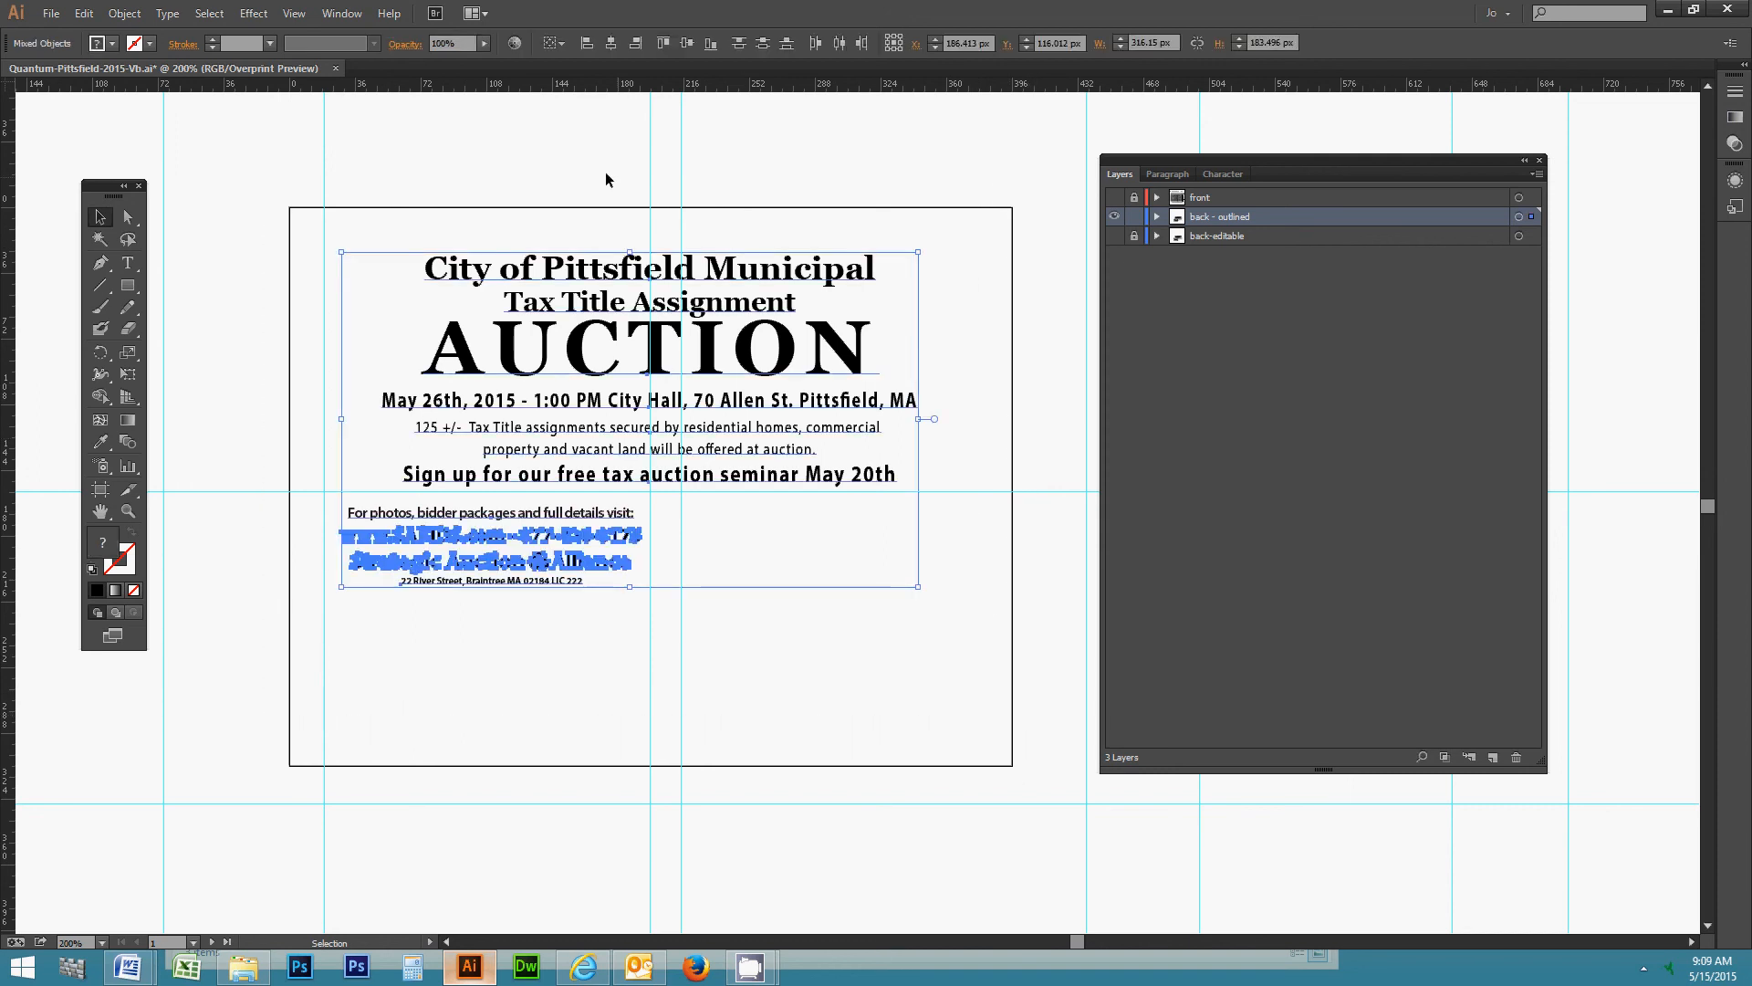
pyautogui.click(164, 17)
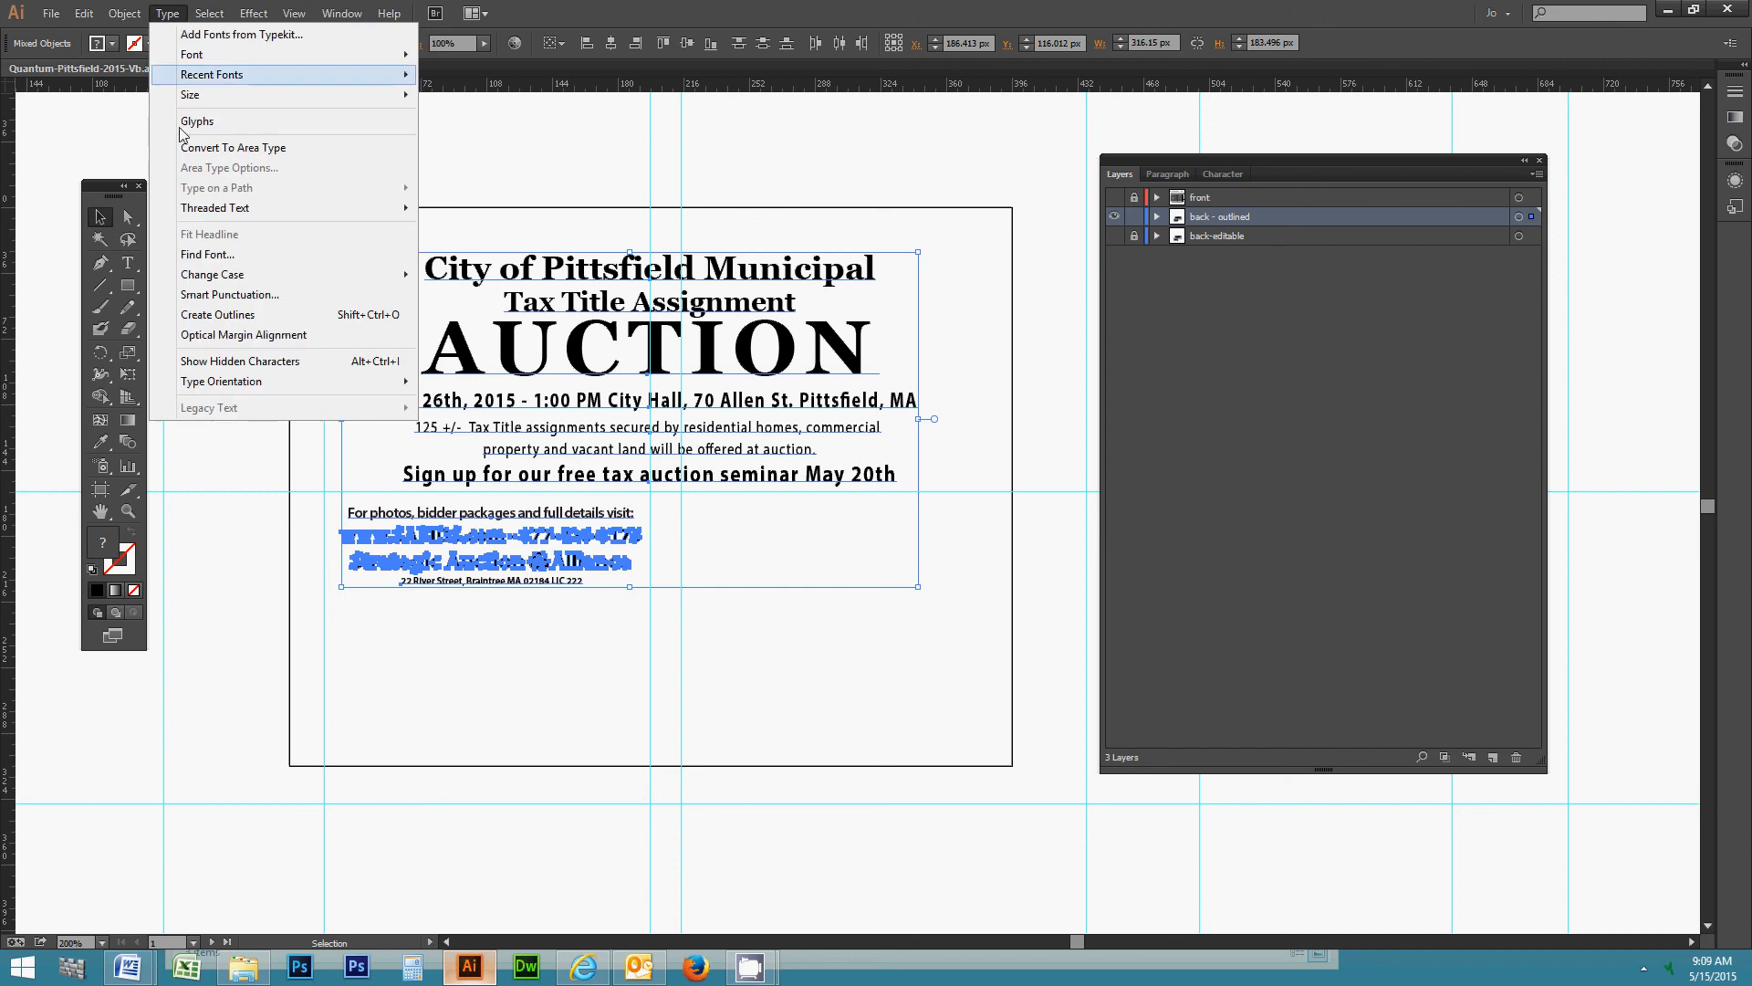
pyautogui.click(208, 315)
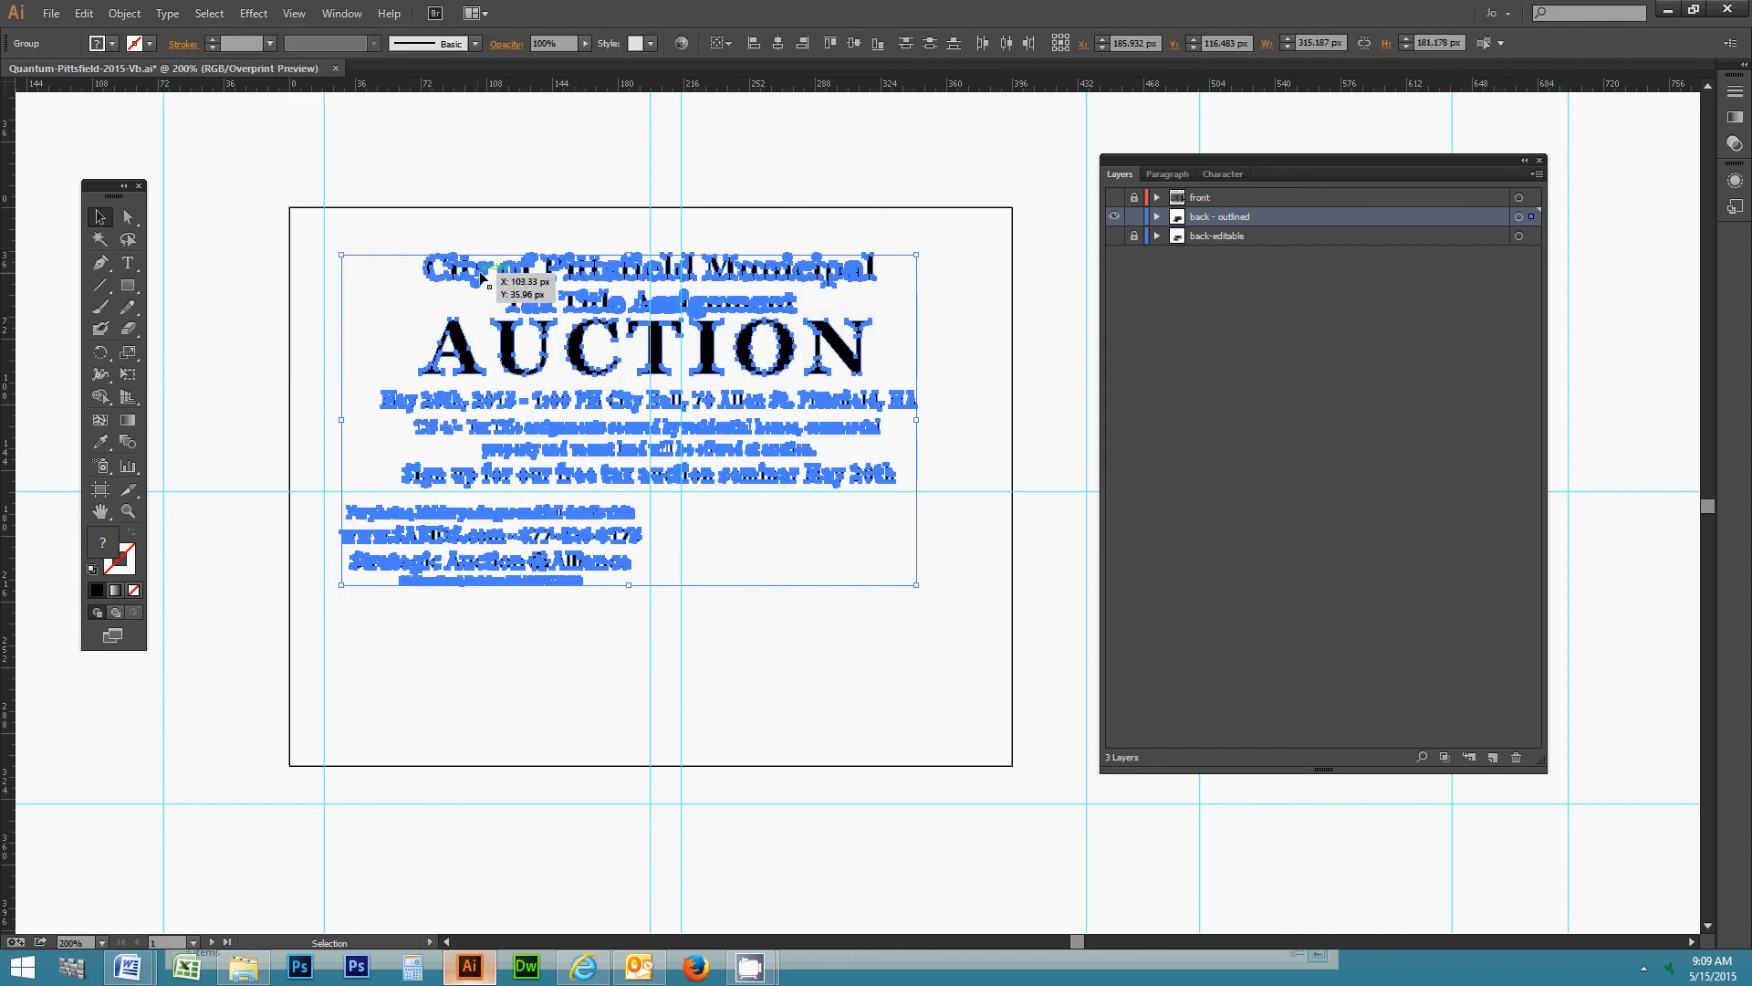
# - Isolate the outlined headline group to inspect its individual letter shapes, and exit isolation mode
pyautogui.click(389, 303)
pyautogui.click(468, 289)
pyautogui.doubleClick(481, 277)
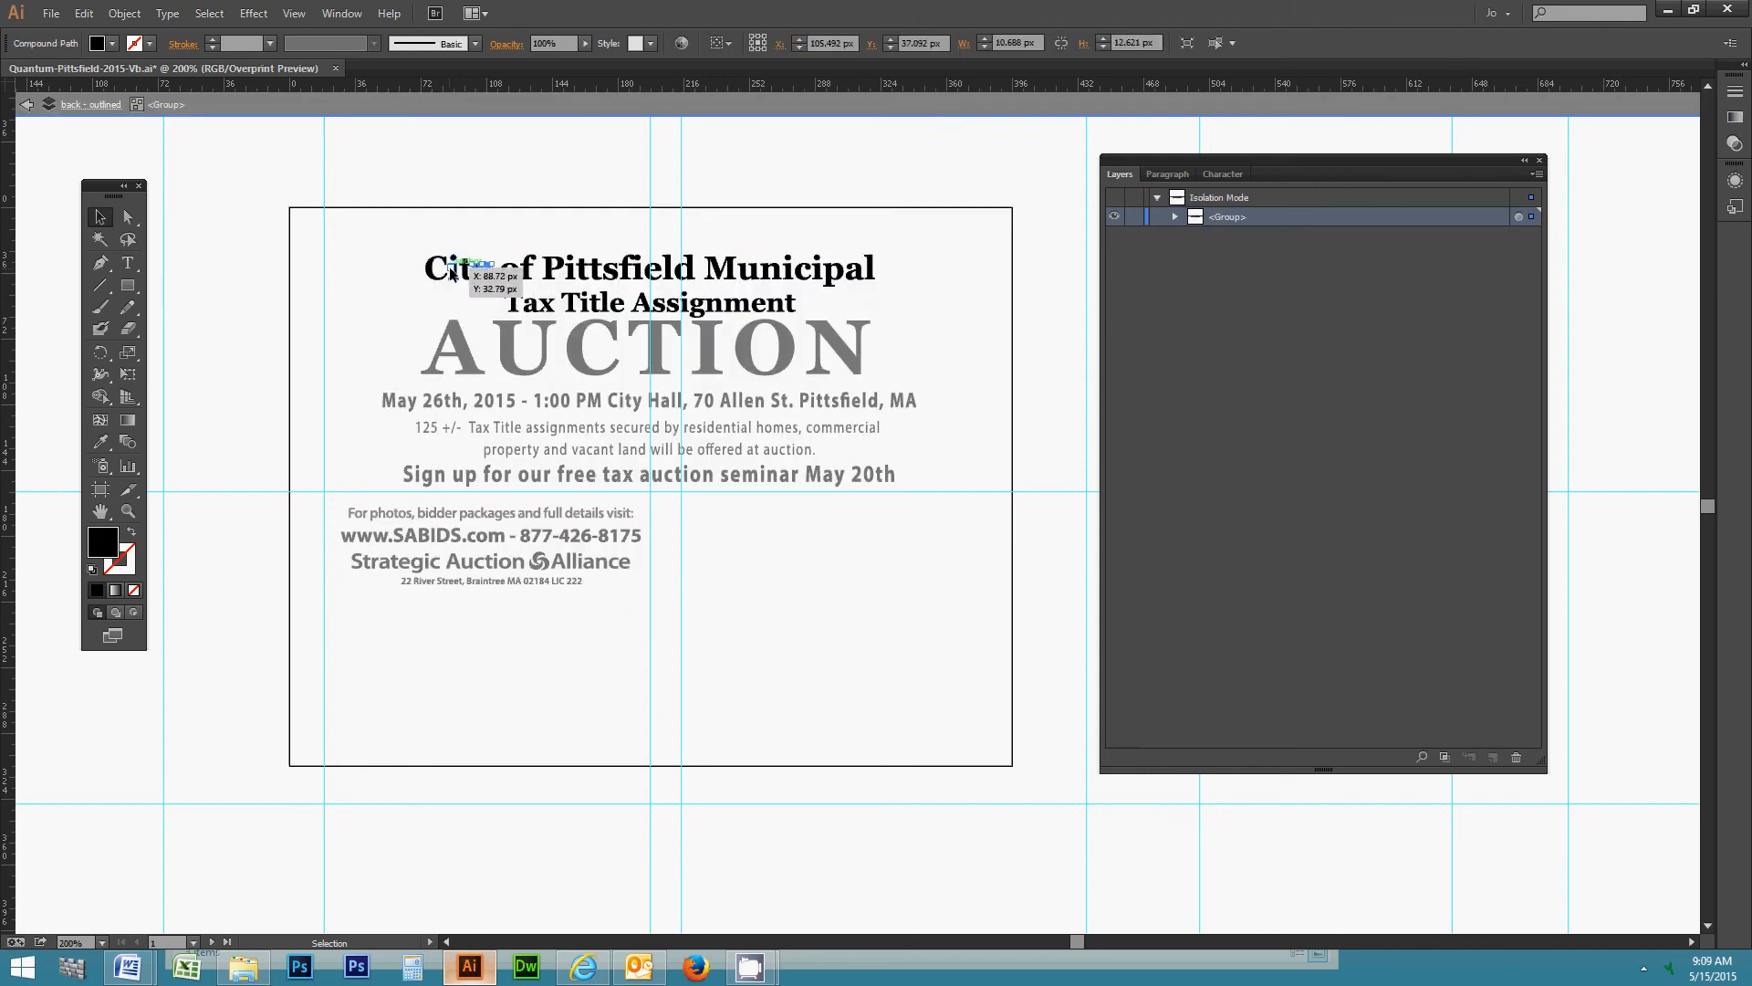
pyautogui.click(438, 270)
pyautogui.click(503, 274)
pyautogui.click(536, 271)
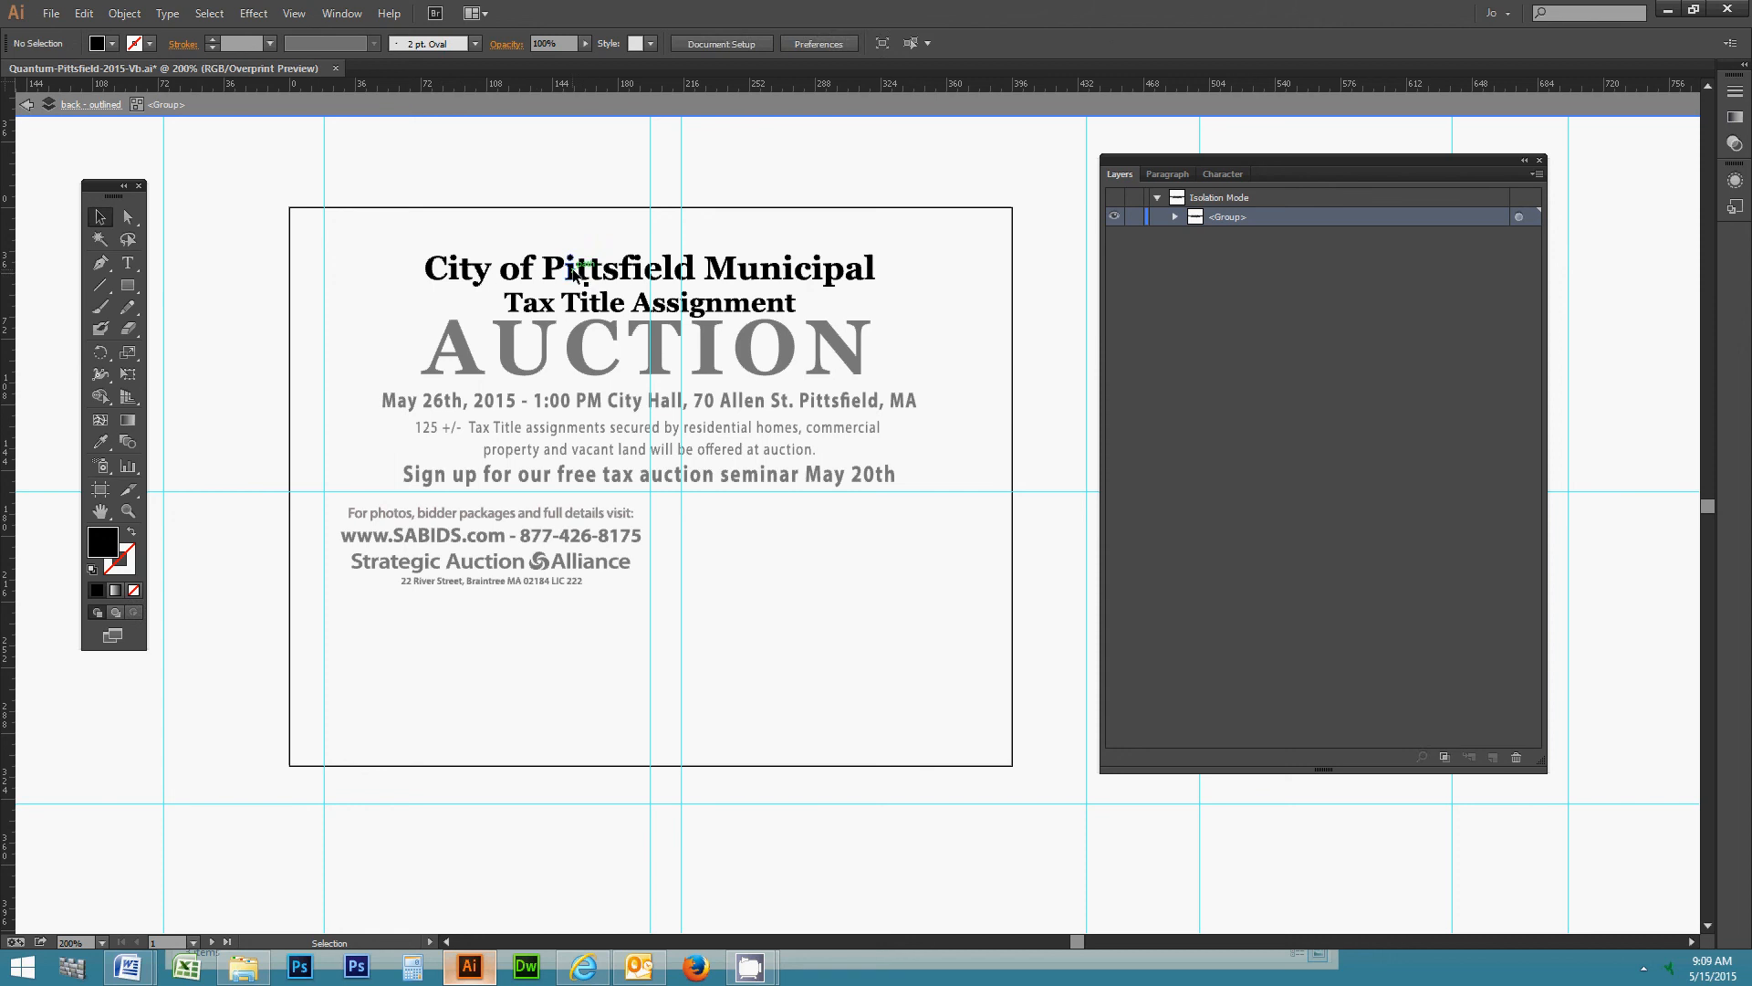
pyautogui.click(572, 271)
pyautogui.click(234, 269)
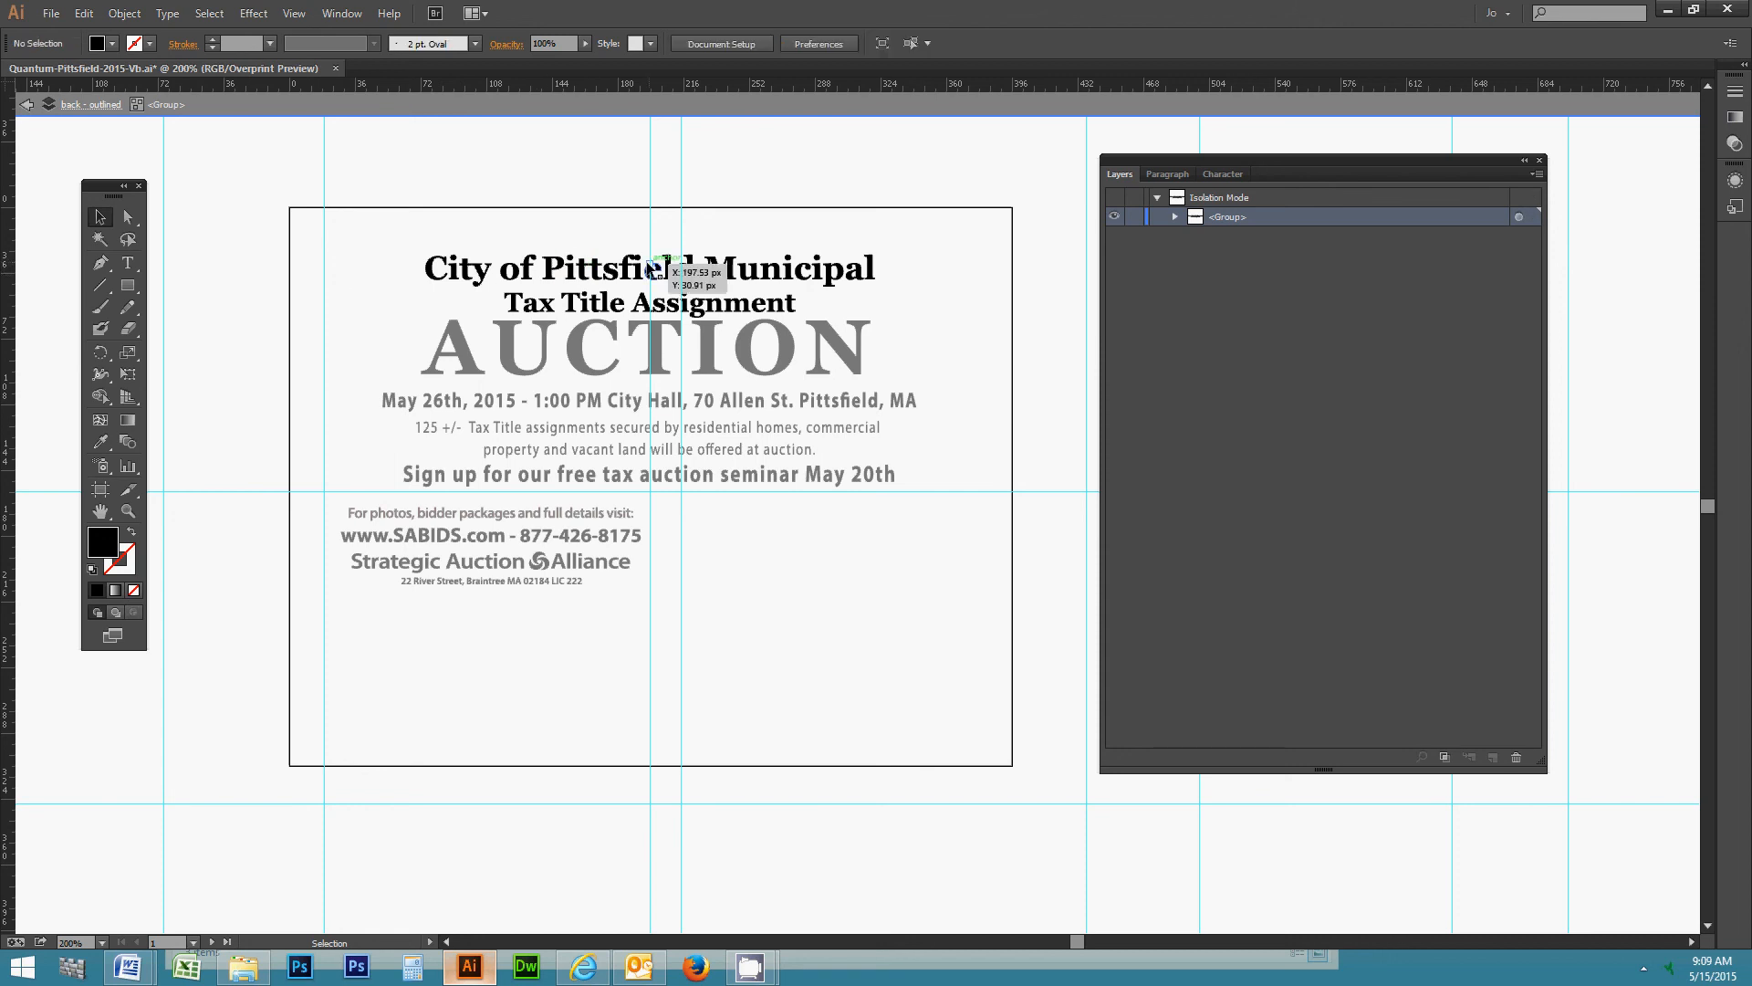
pyautogui.doubleClick(595, 187)
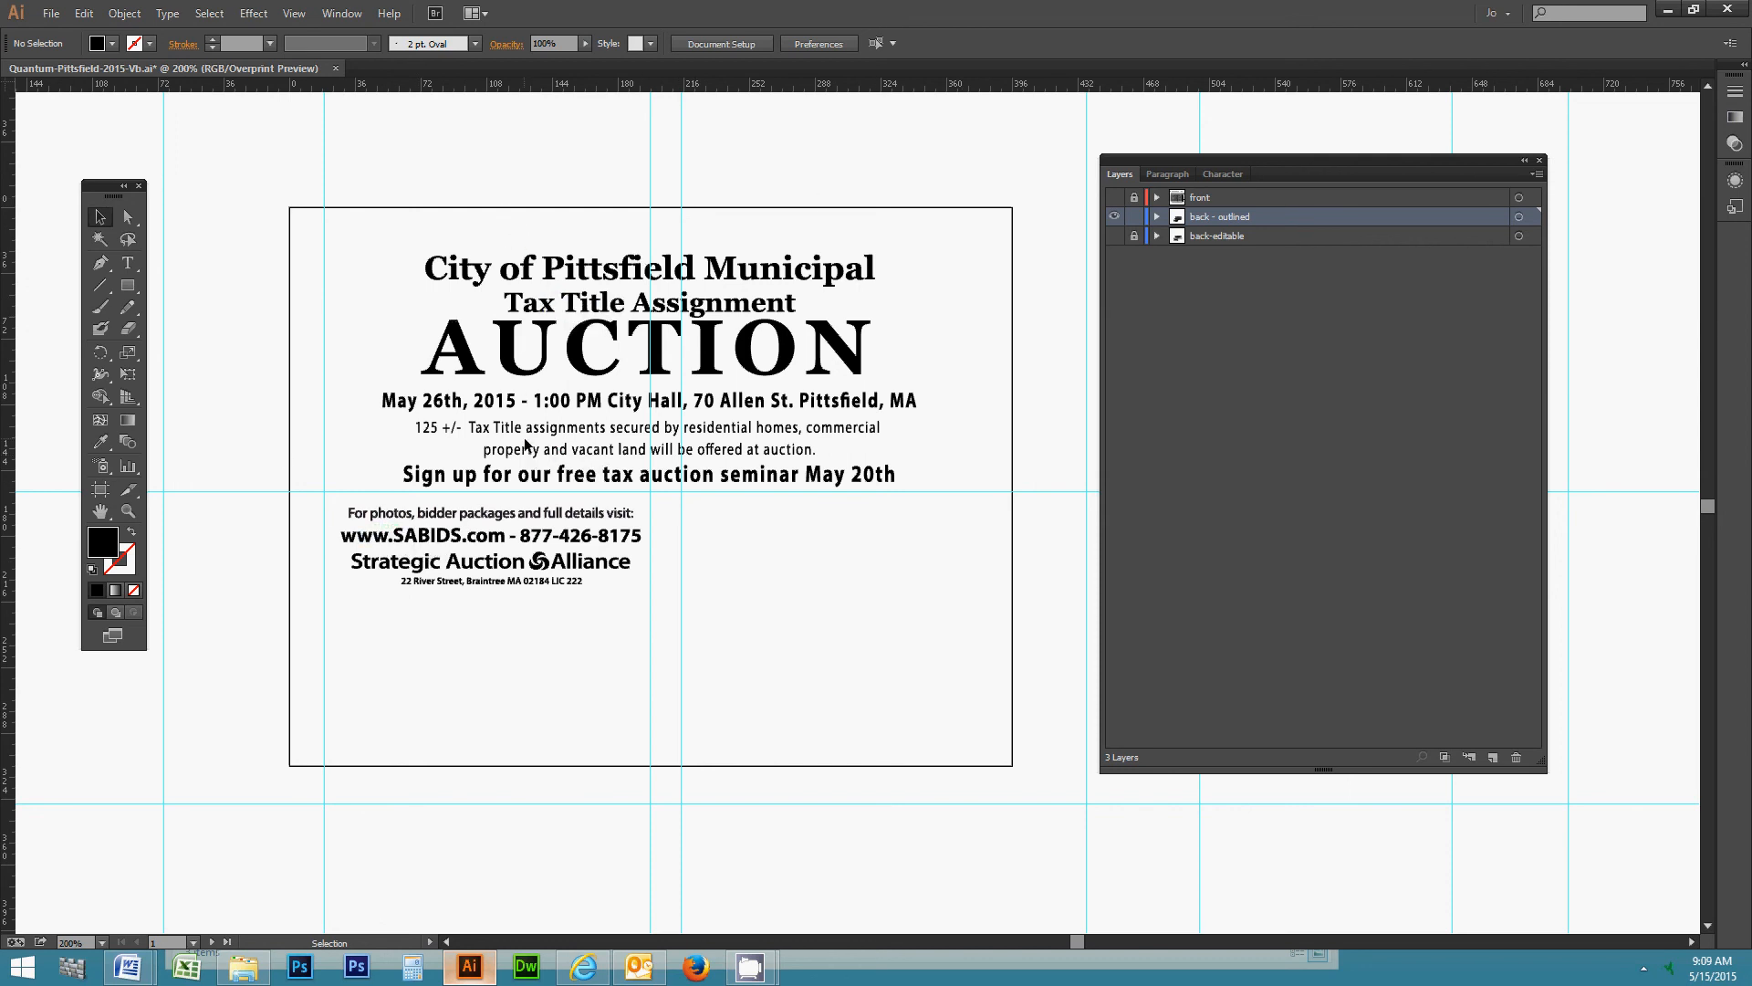
# - Set the postcard to save as Adobe PDF, declining to replace the existing Quantum-Pittsfield-2015-Vb.pdf
pyautogui.click(51, 15)
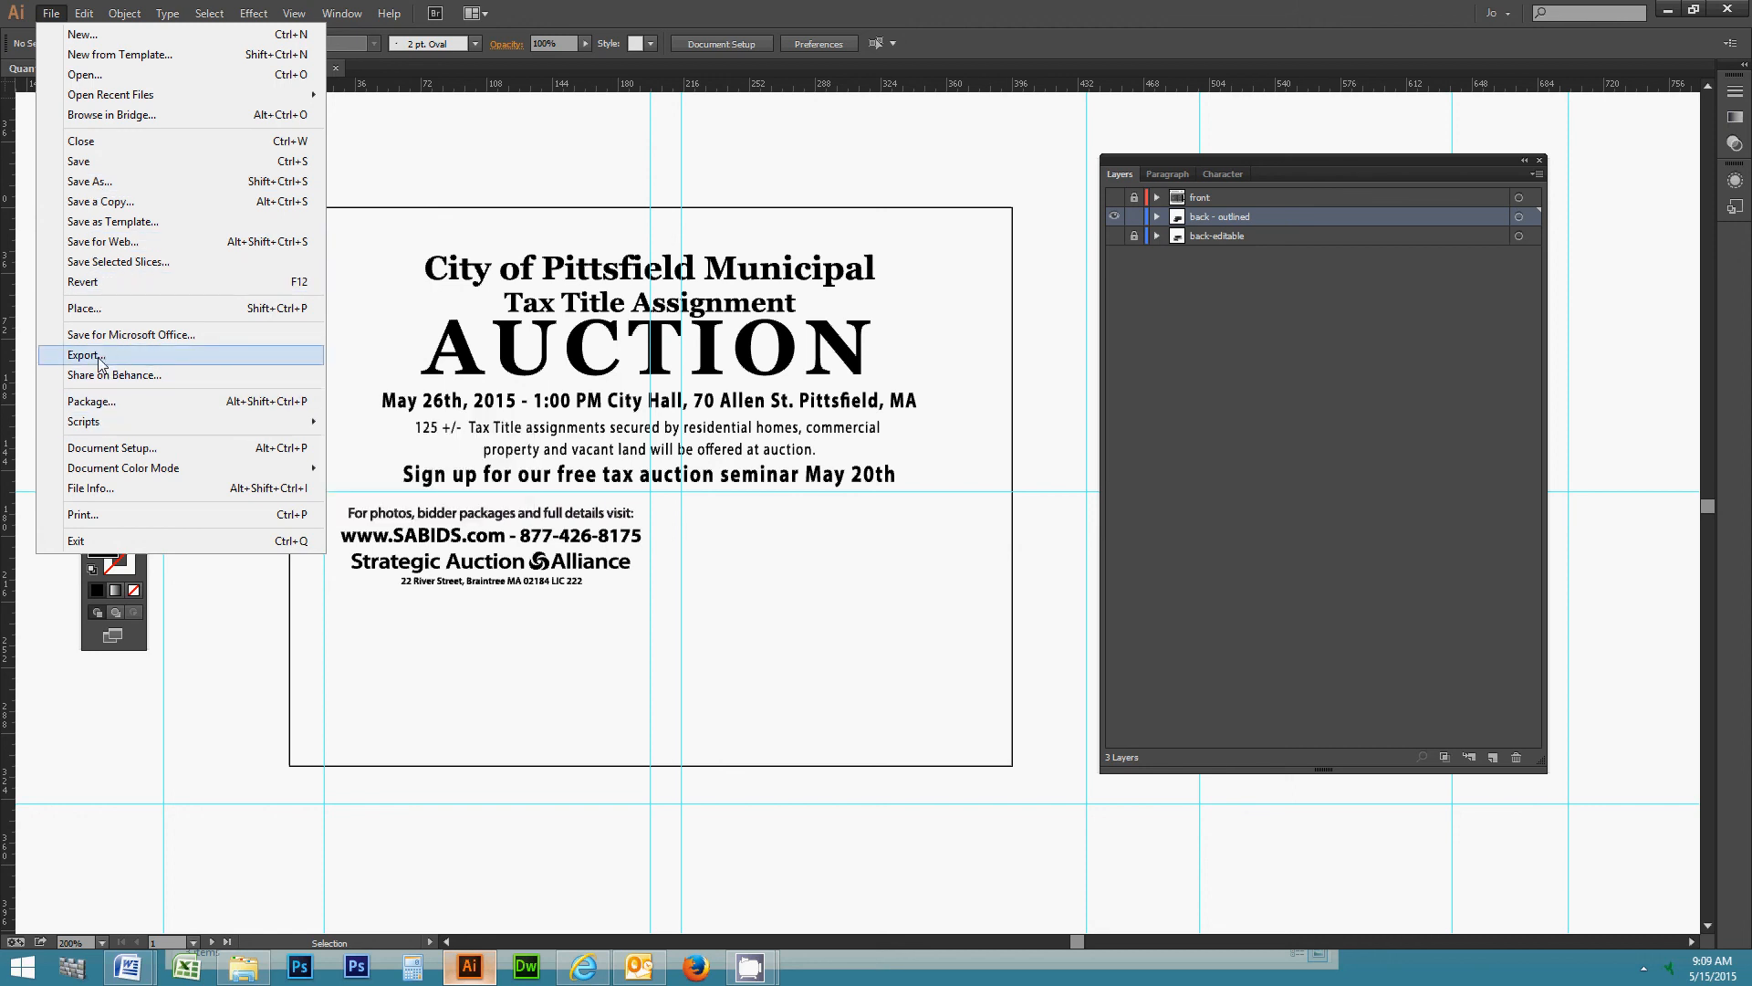
pyautogui.click(92, 181)
pyautogui.click(285, 674)
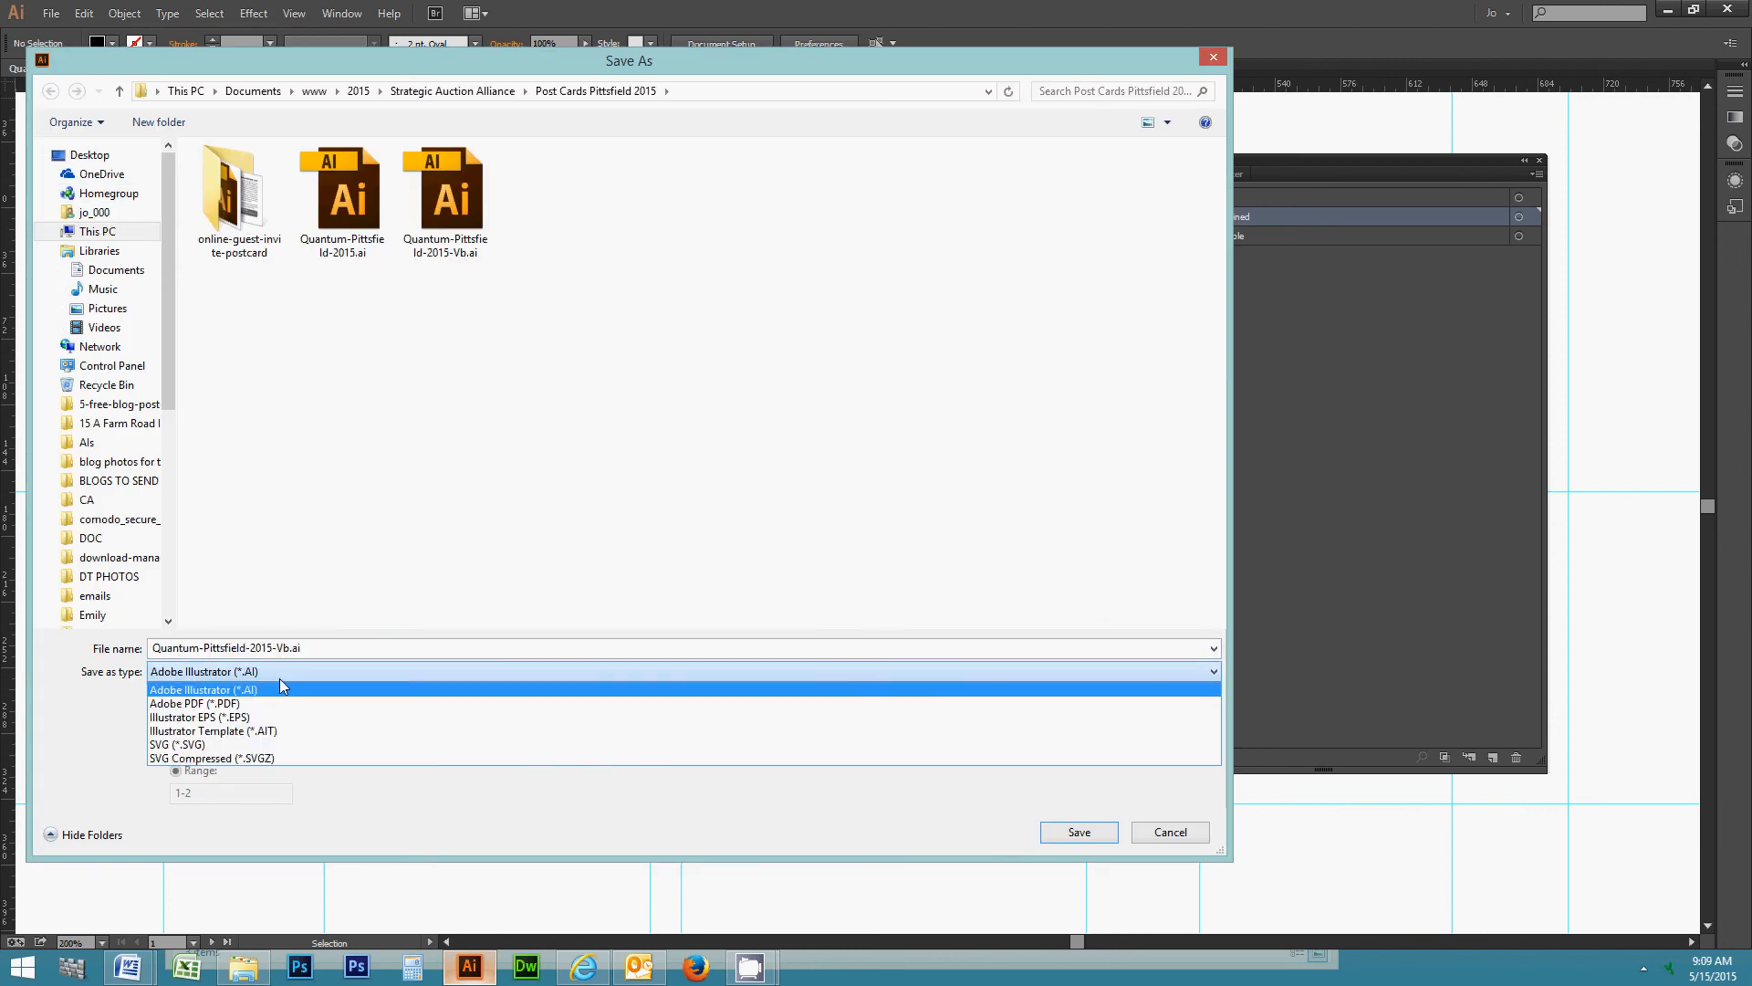
pyautogui.click(245, 705)
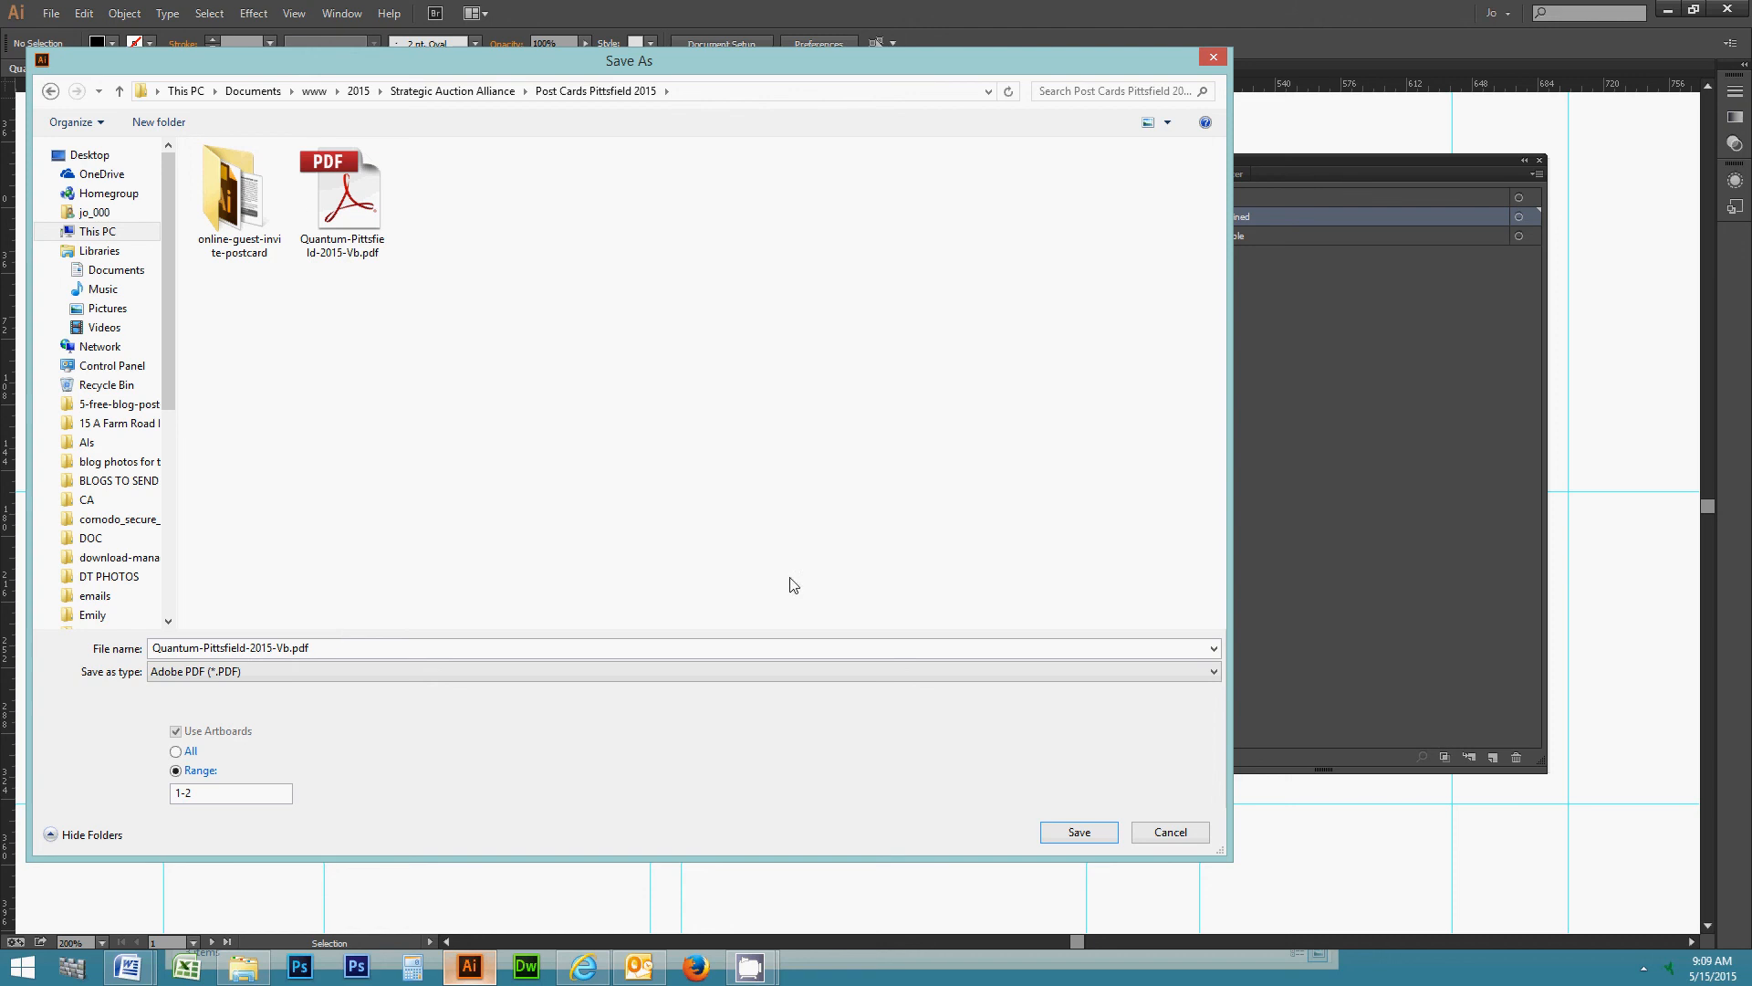
pyautogui.click(1096, 837)
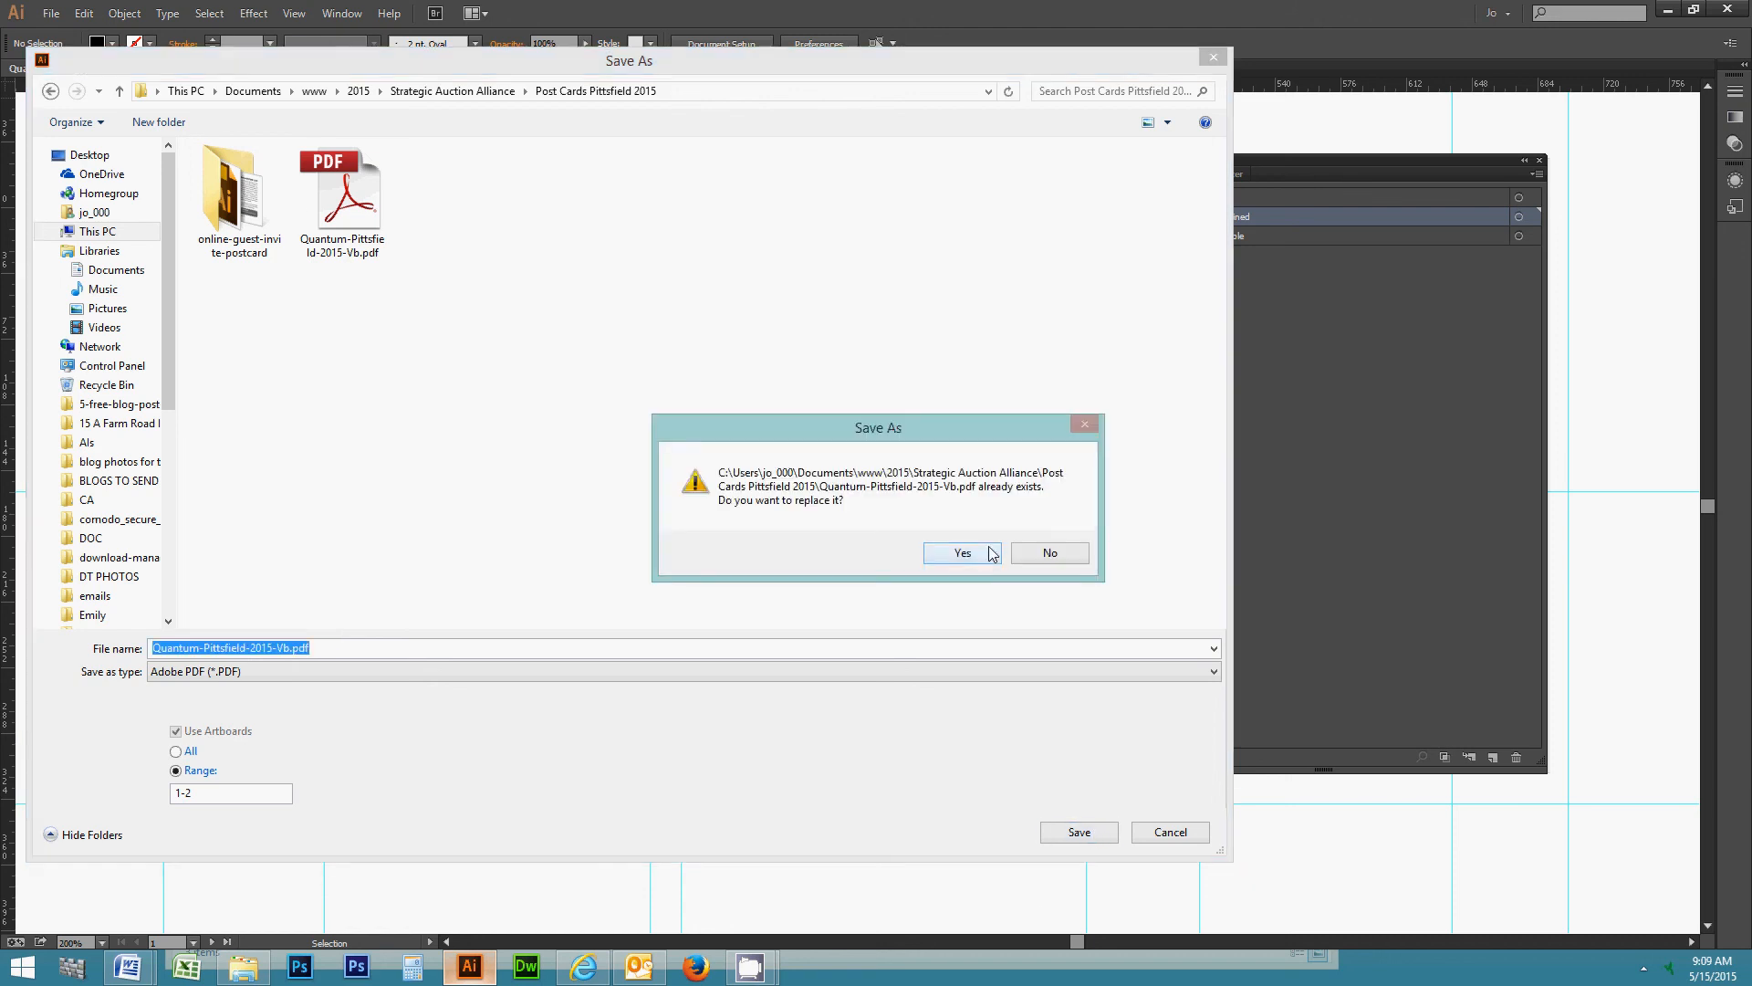
pyautogui.click(1041, 559)
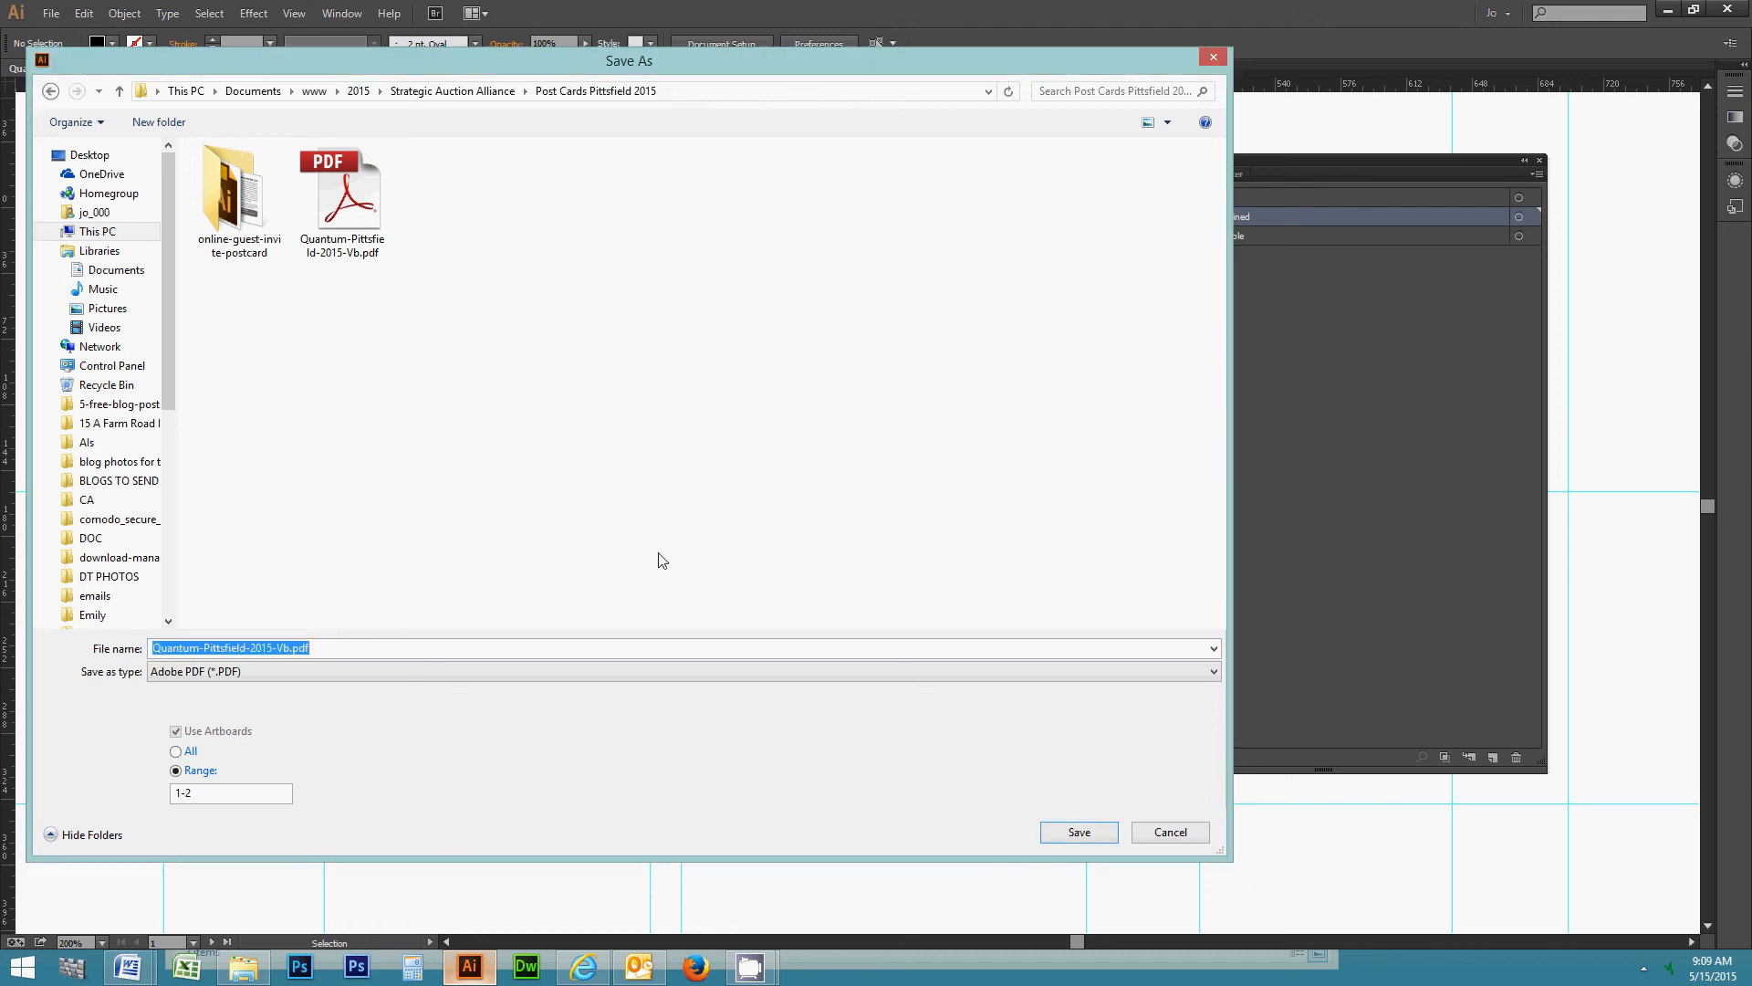
# - Name the PDF file "test" and continue to its Adobe PDF settings
pyautogui.click(288, 648)
pyautogui.moveTo(289, 648); pyautogui.dragTo(146, 649)
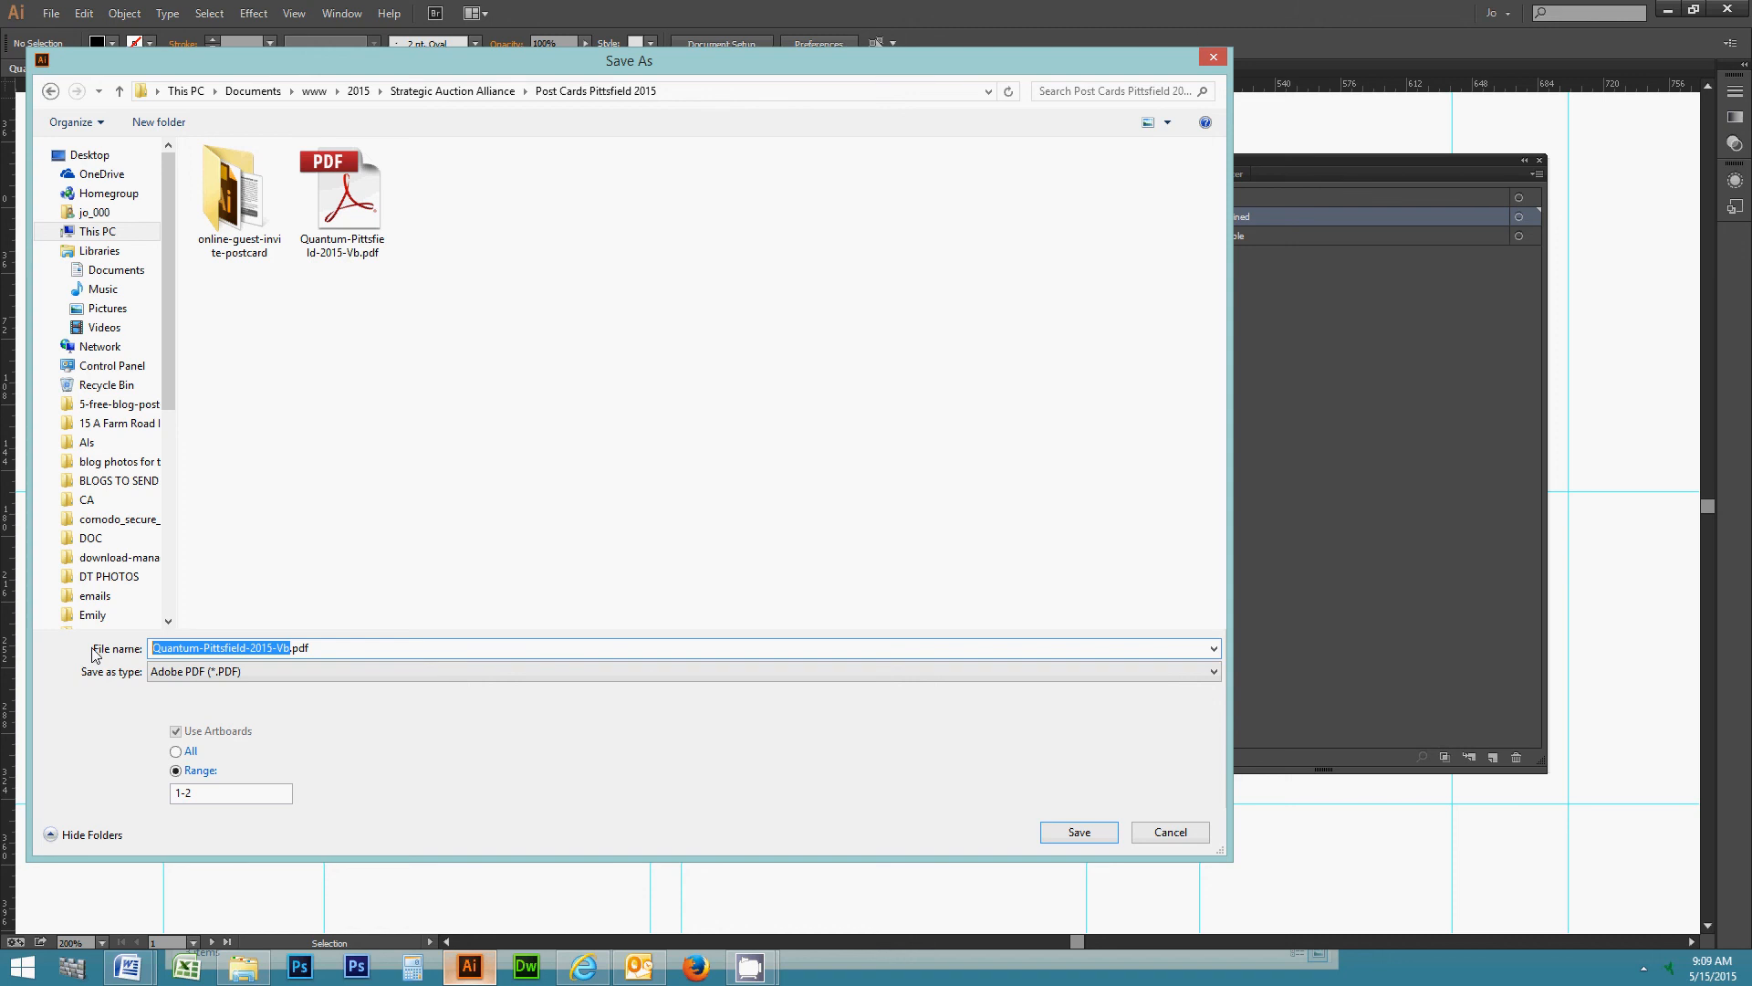
pyautogui.write('test')
pyautogui.click(1081, 832)
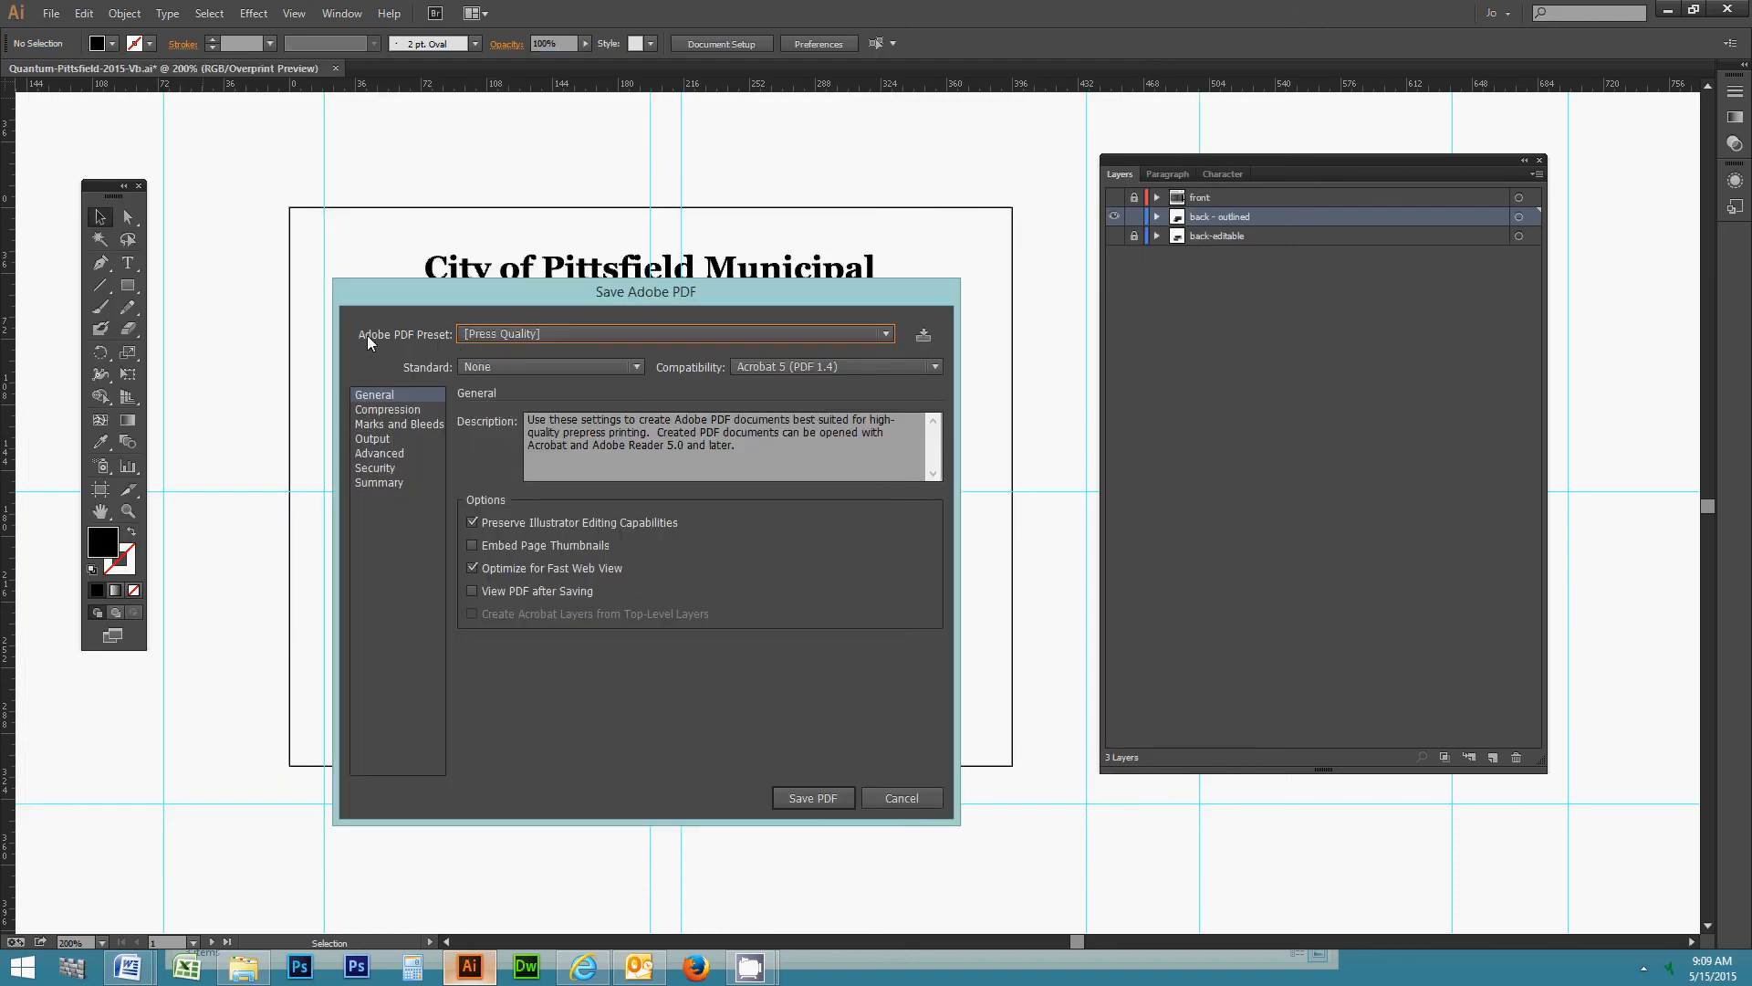
# - Choose the [Press Quality] preset for the PDF and save it
pyautogui.click(527, 335)
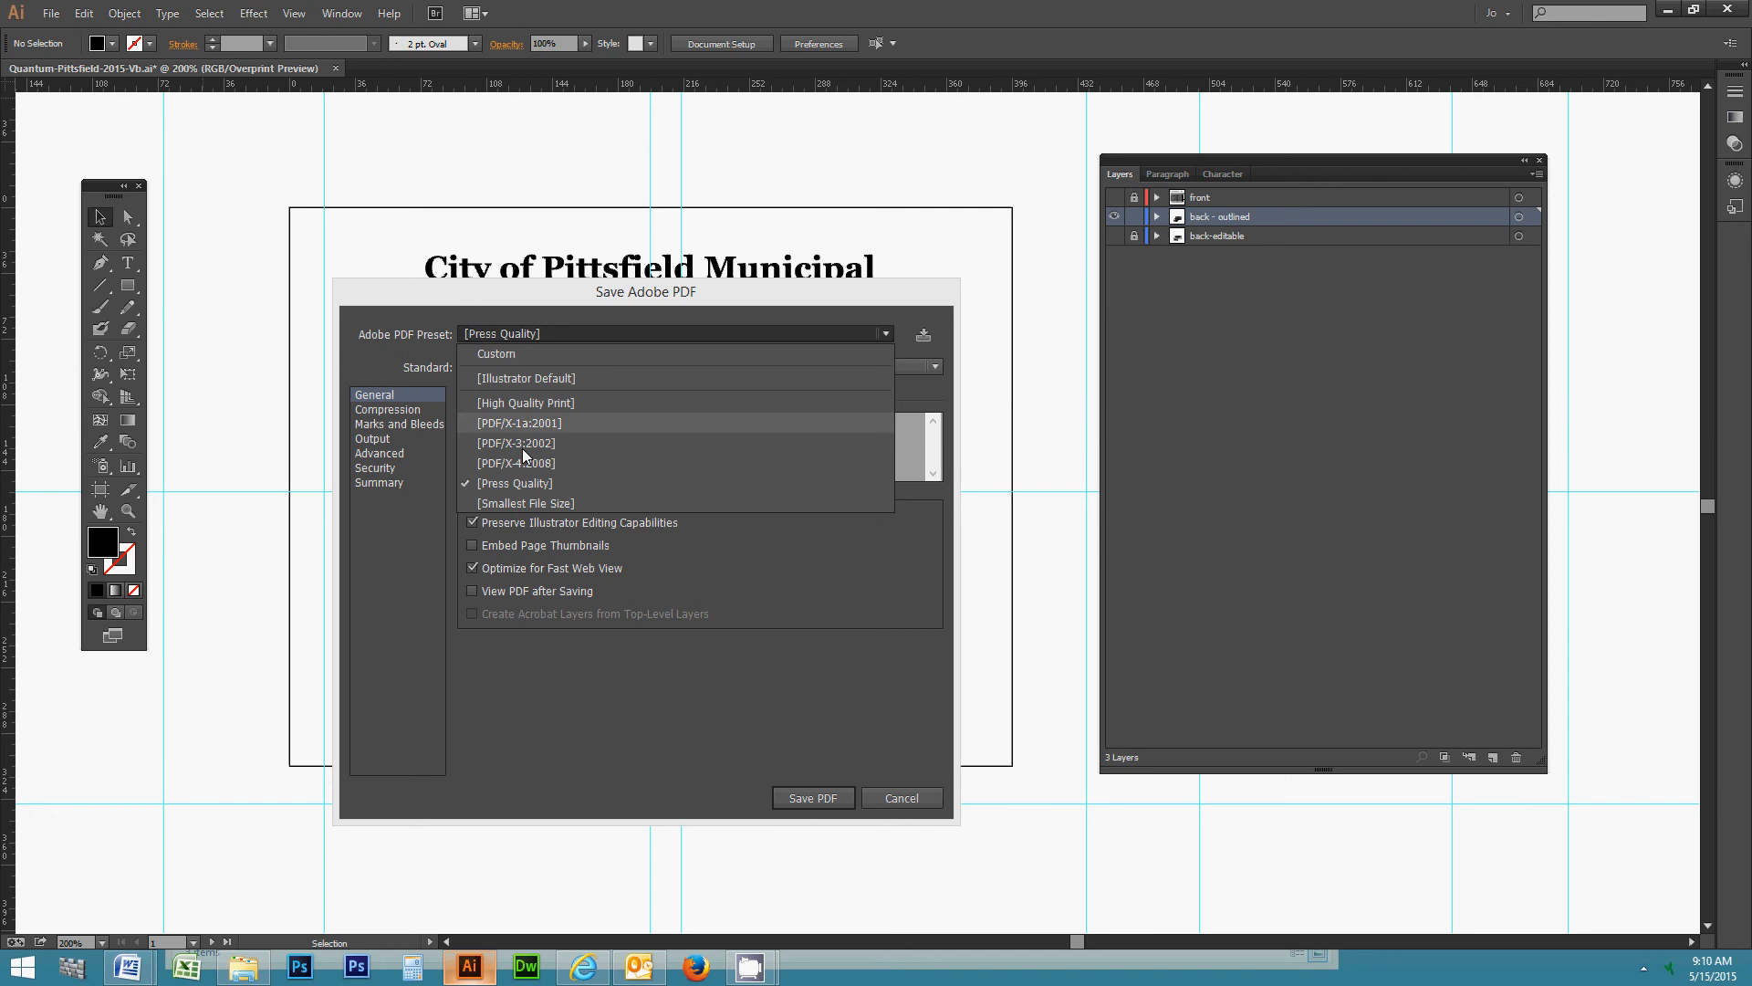
pyautogui.click(500, 486)
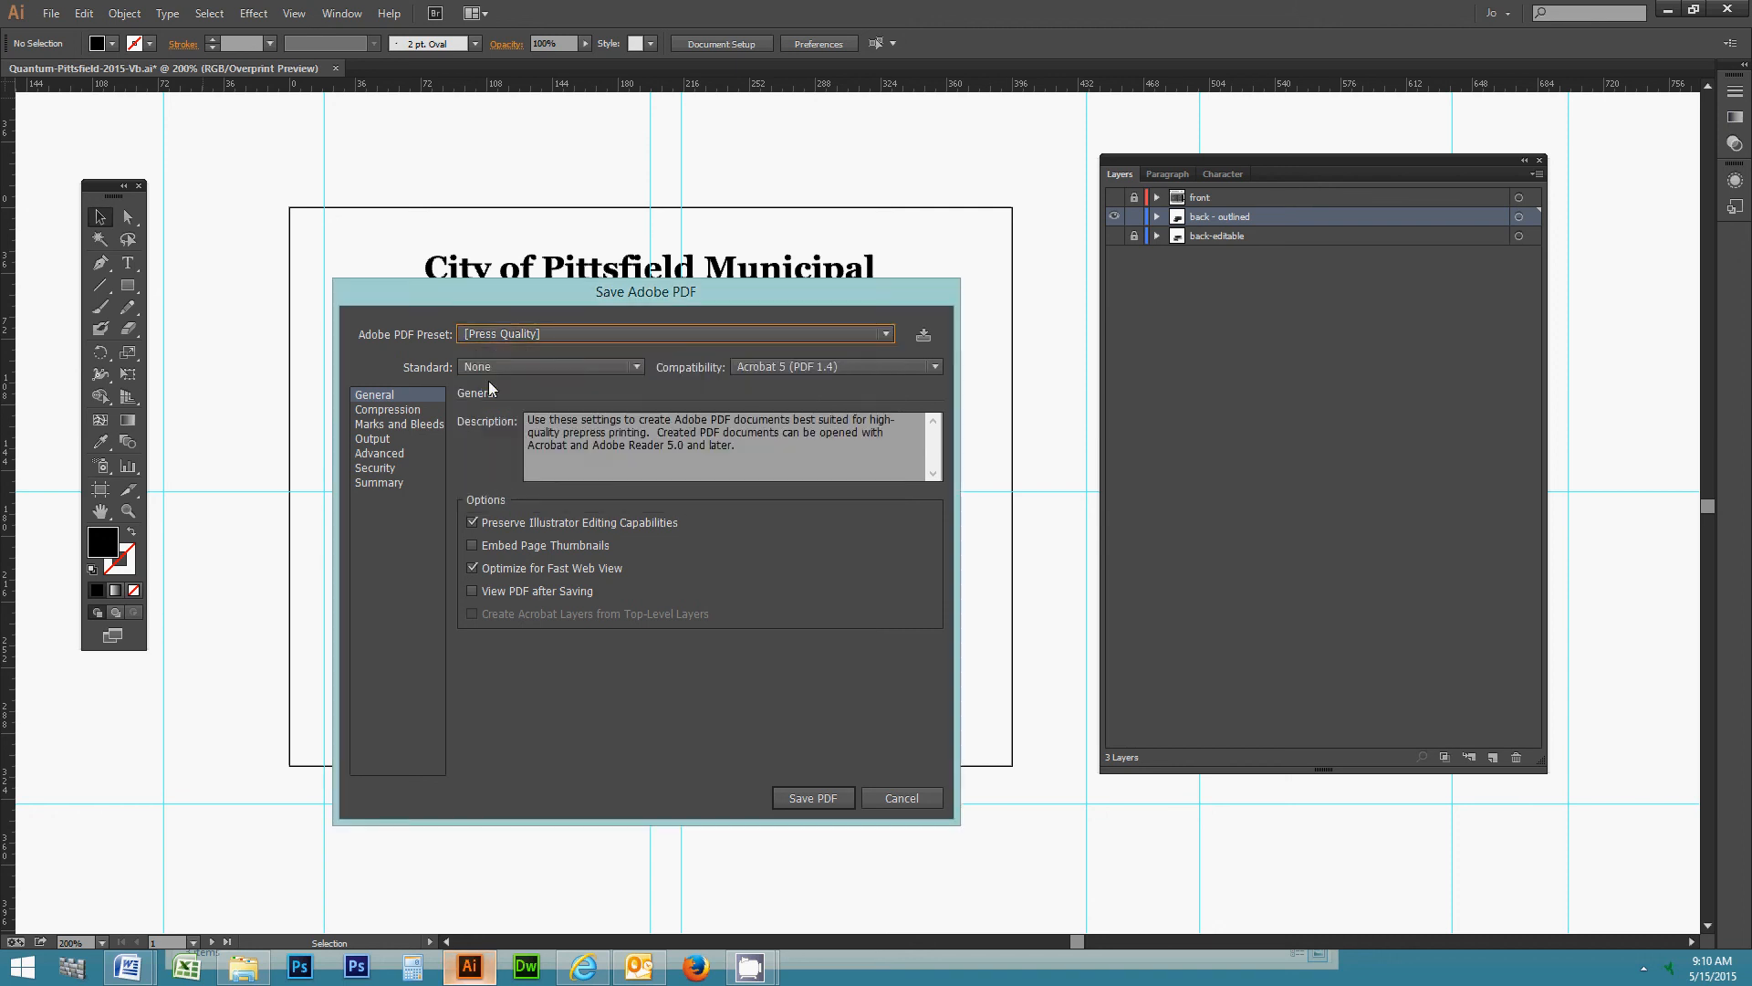
pyautogui.click(507, 331)
pyautogui.click(517, 476)
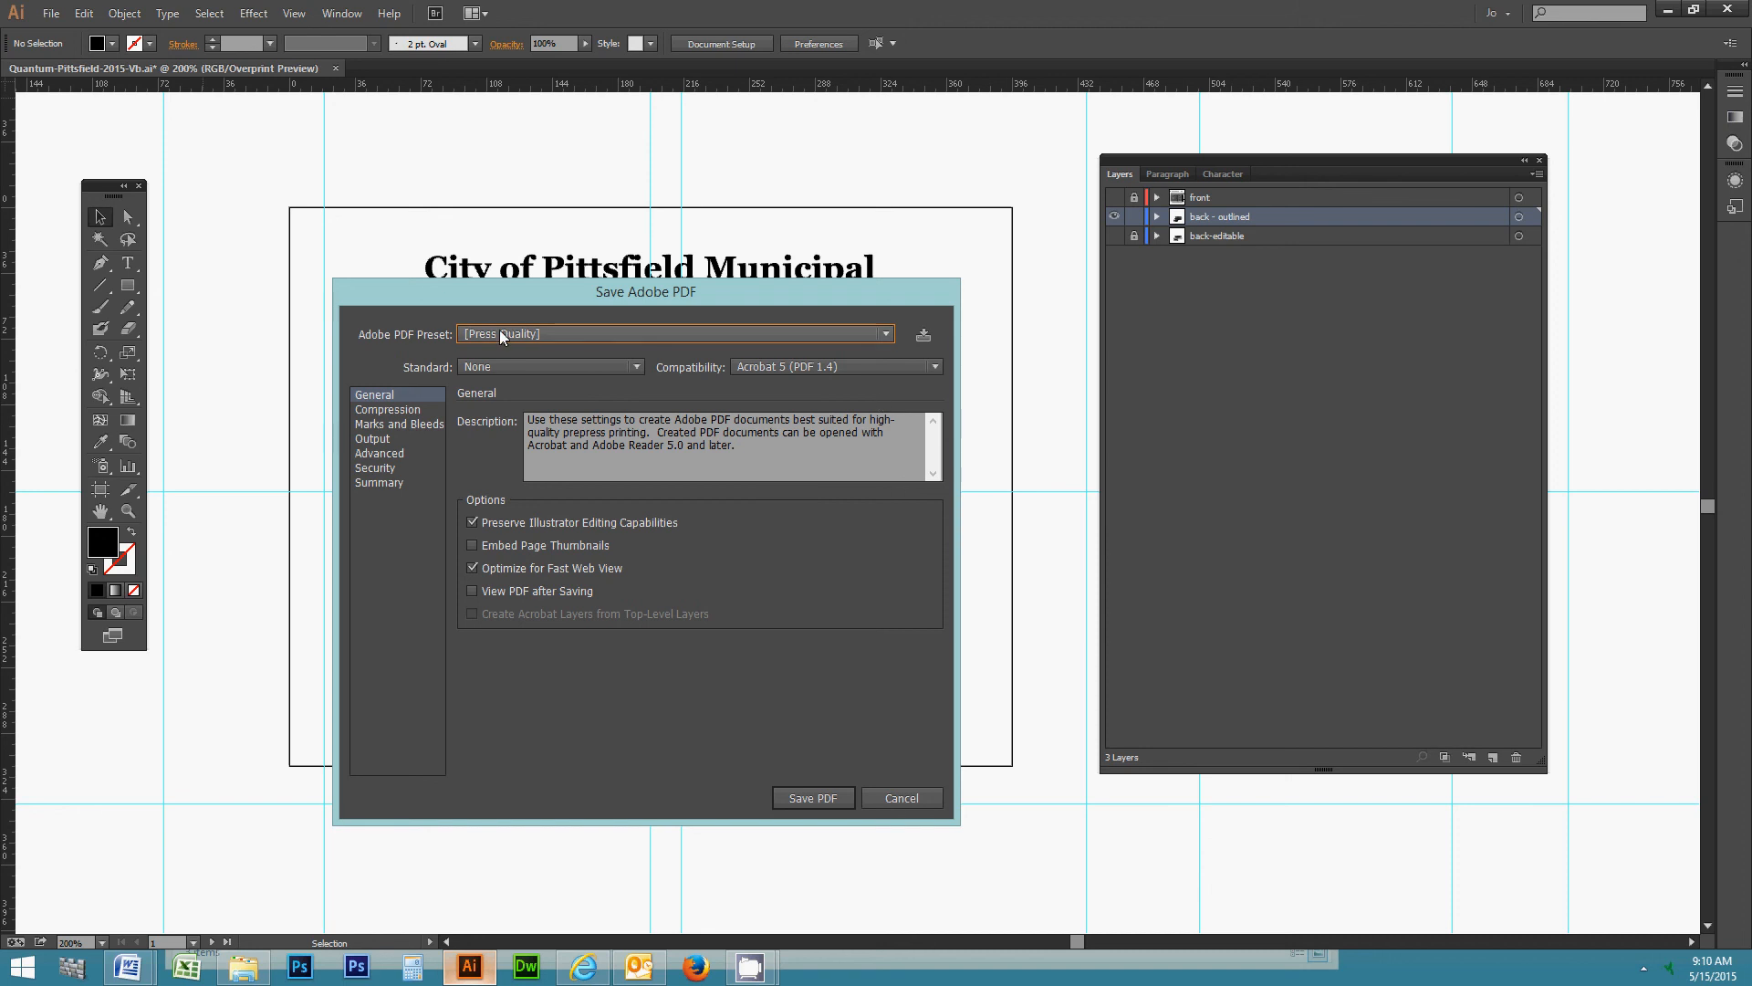
pyautogui.click(803, 799)
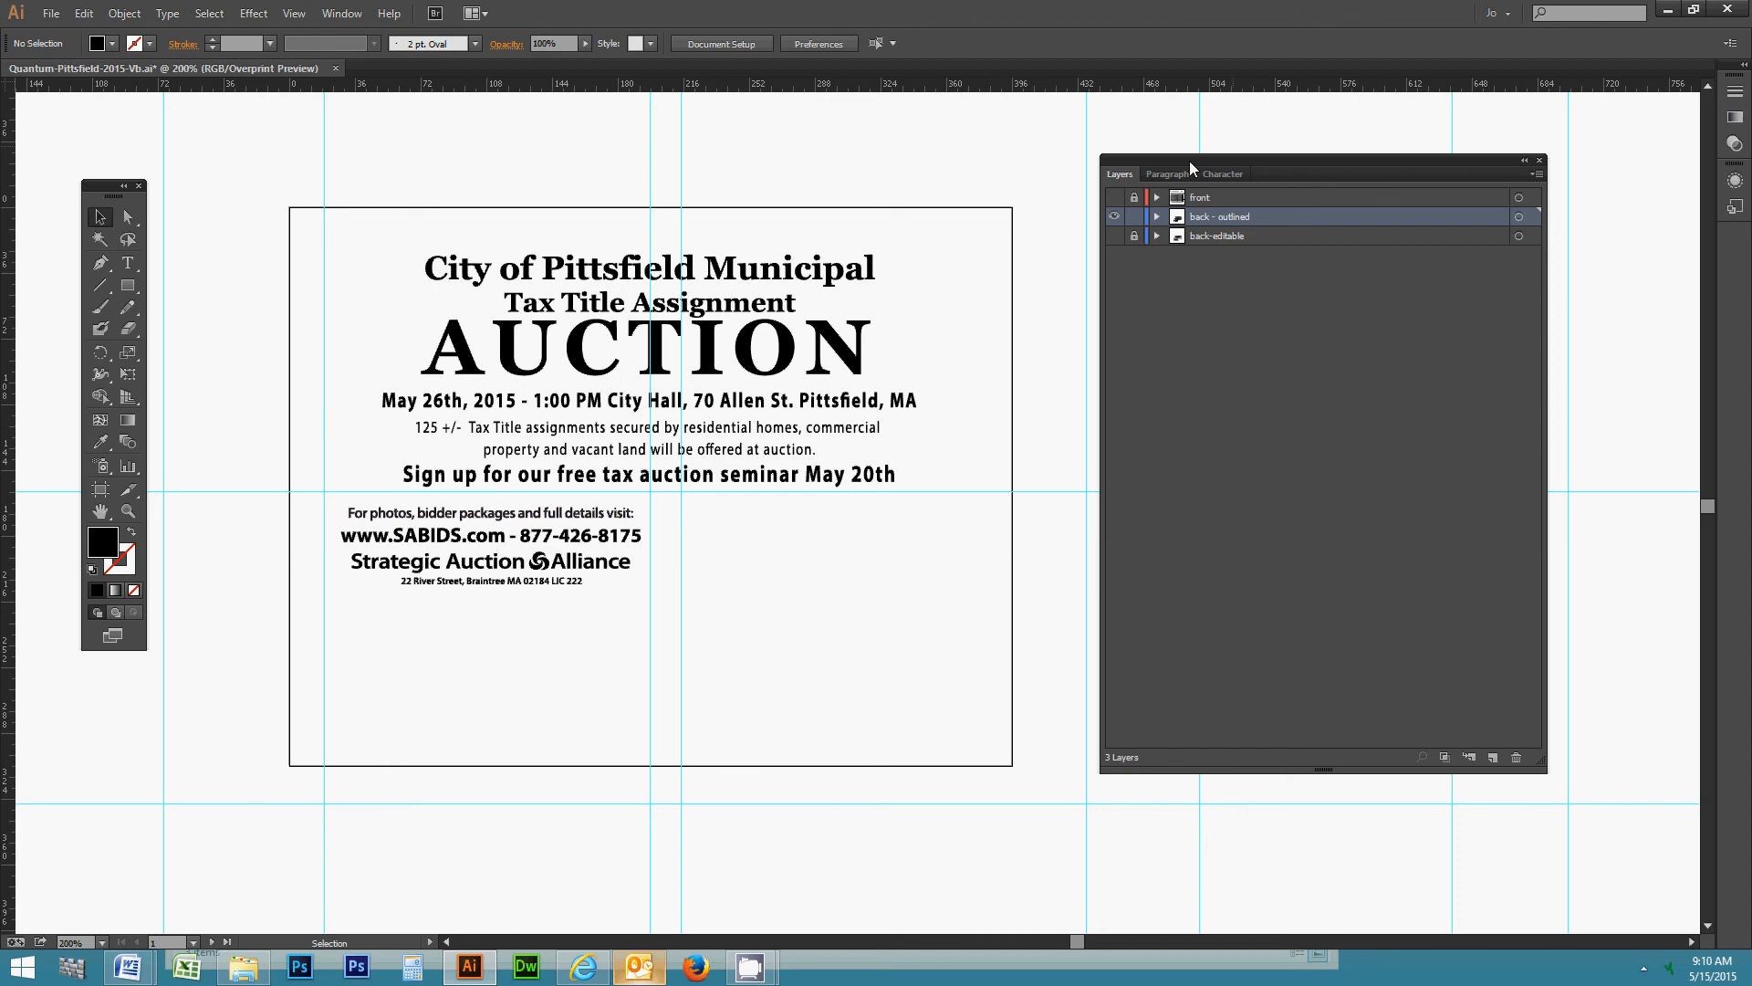
# - Hide and lock the "back - outlined" layer, and show and unlock "back-editable" with its "City of Pittsfield Municipal" headline text selected
pyautogui.click(1117, 219)
pyautogui.click(1115, 238)
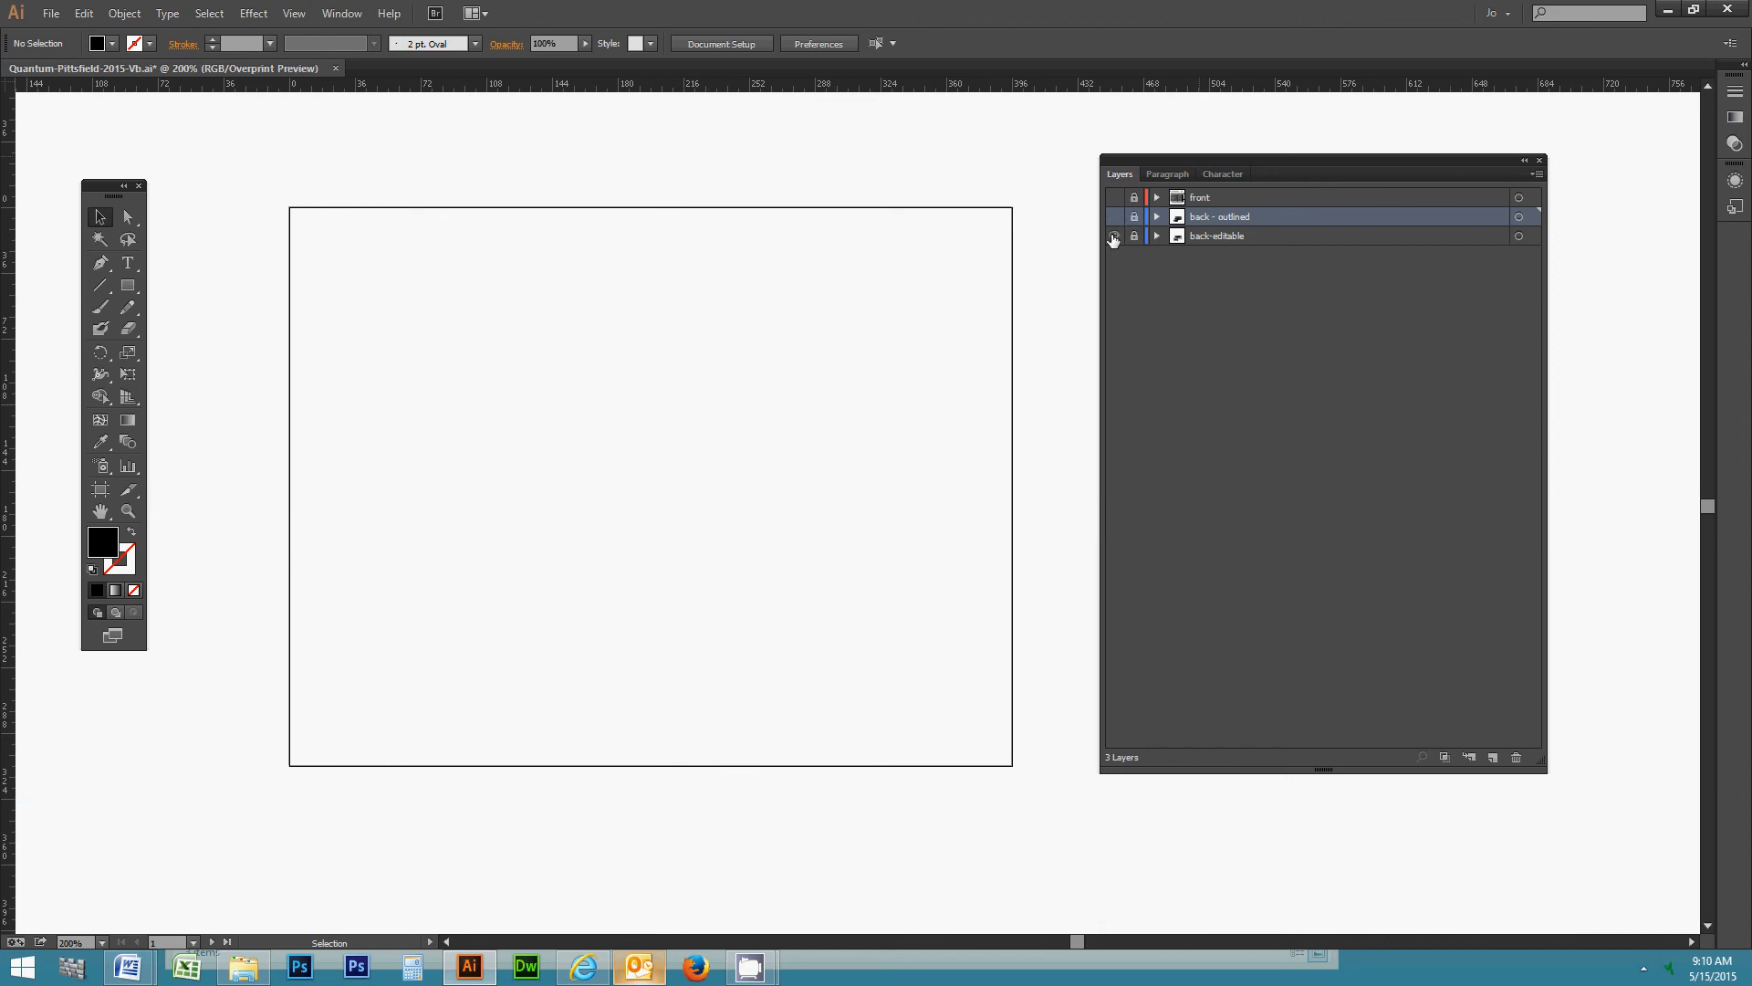
pyautogui.click(1148, 239)
pyautogui.click(782, 269)
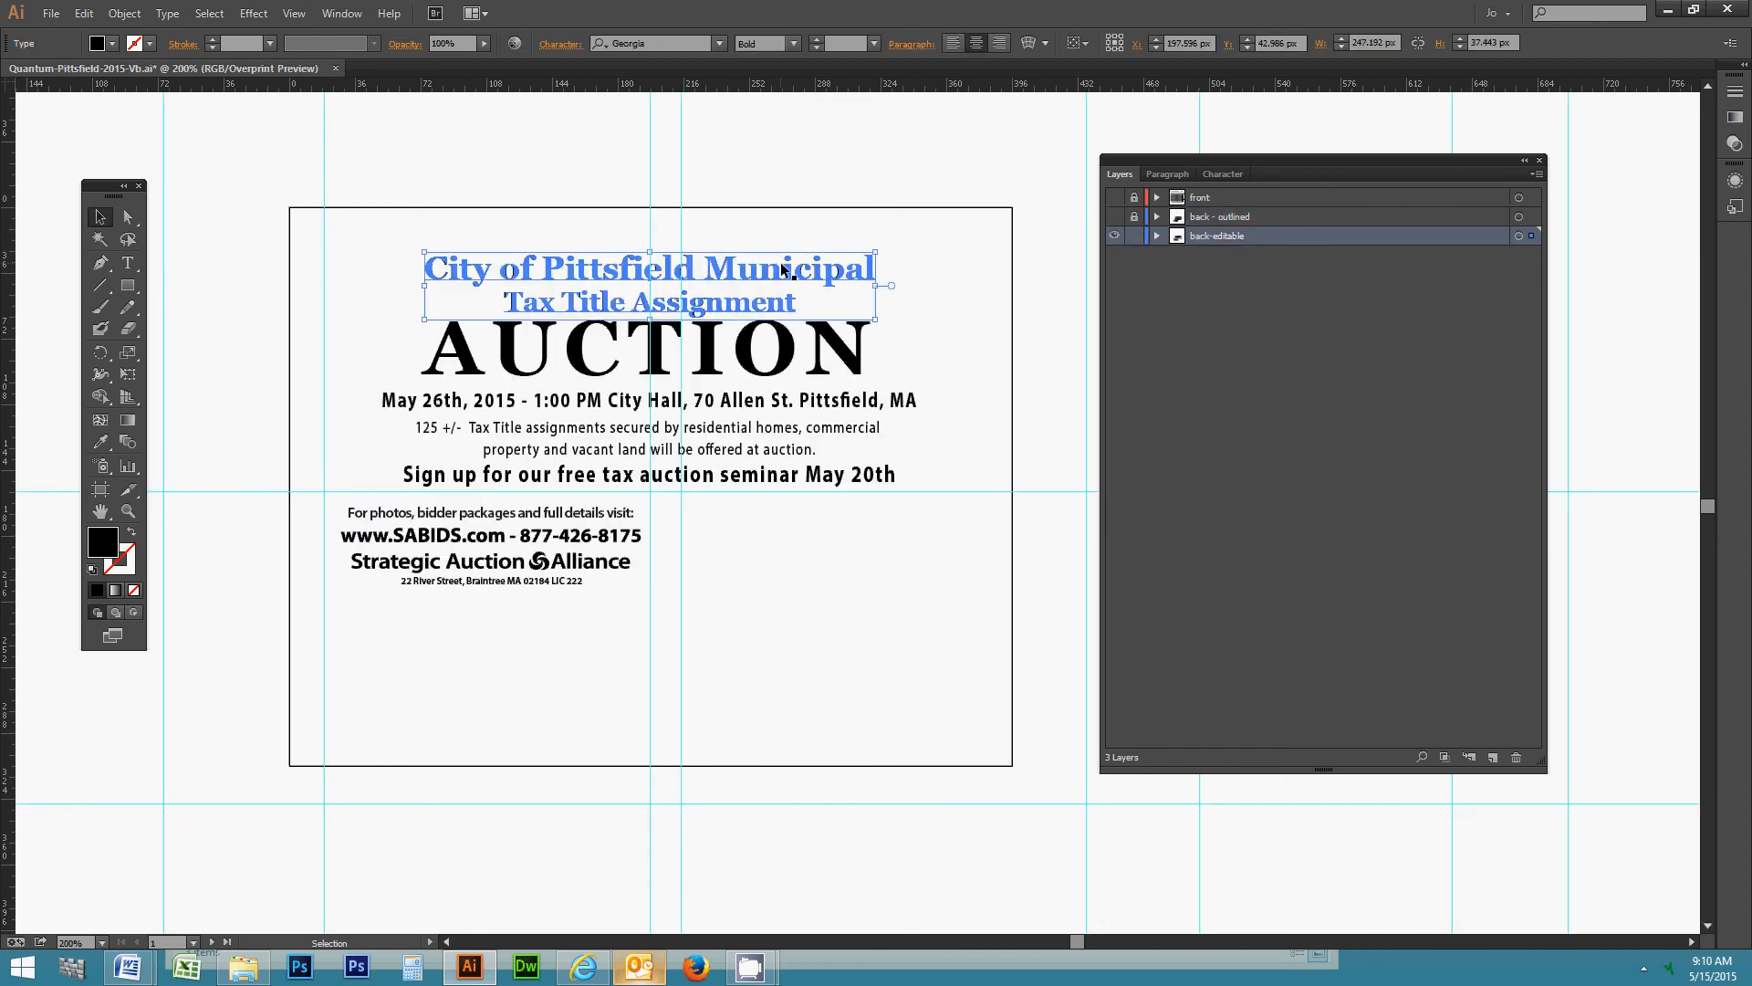